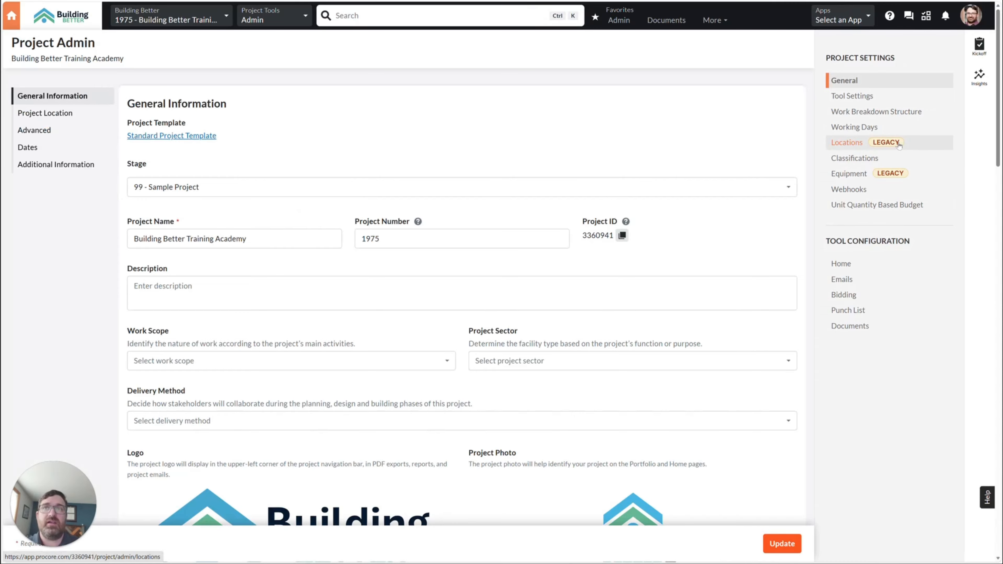
Step: Open the project's legacy Locations settings, dismissing the offers for the Locations beta and automatic location generation
left_click(852, 143)
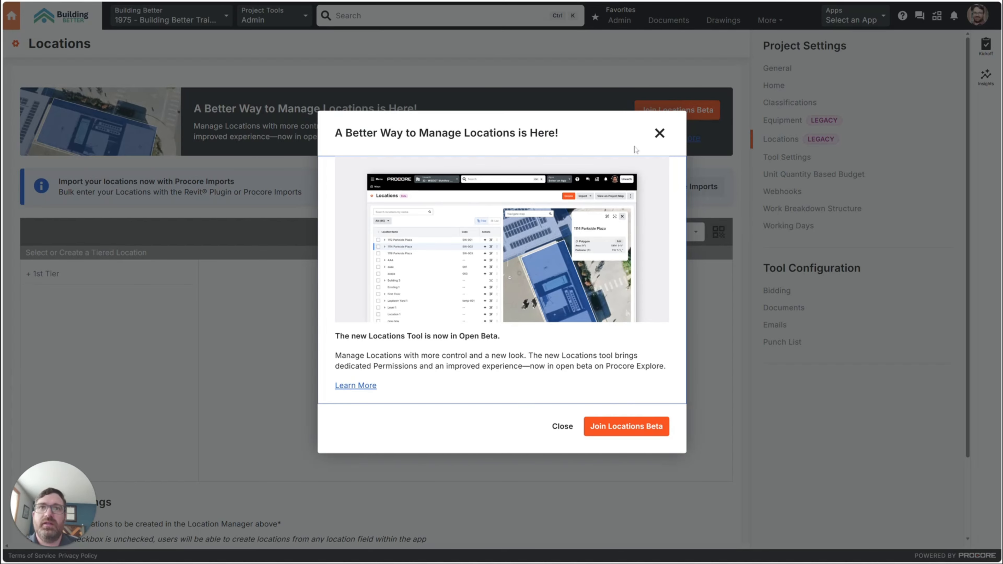
left_click(660, 141)
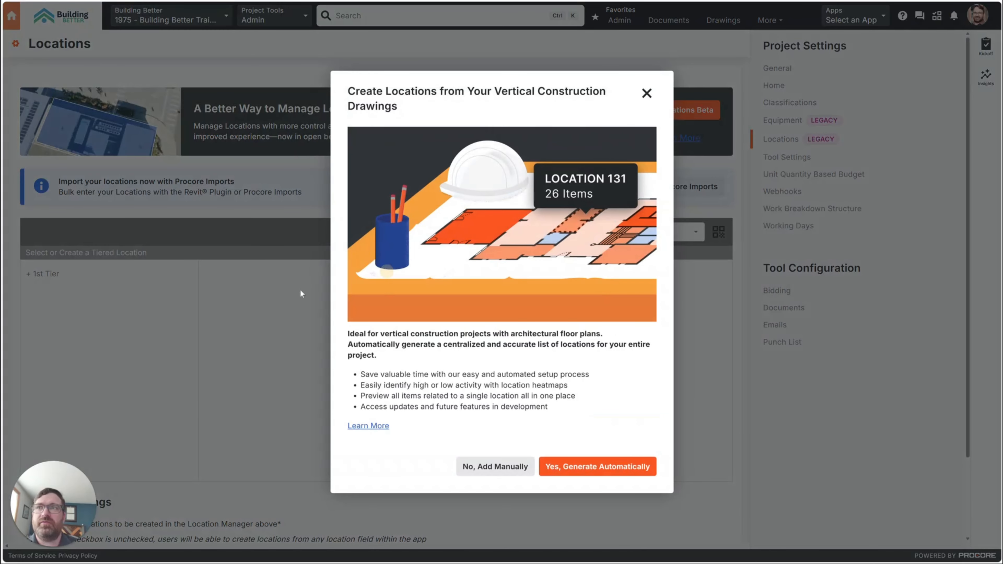
left_click(646, 93)
scroll(120, 272, "down", 5)
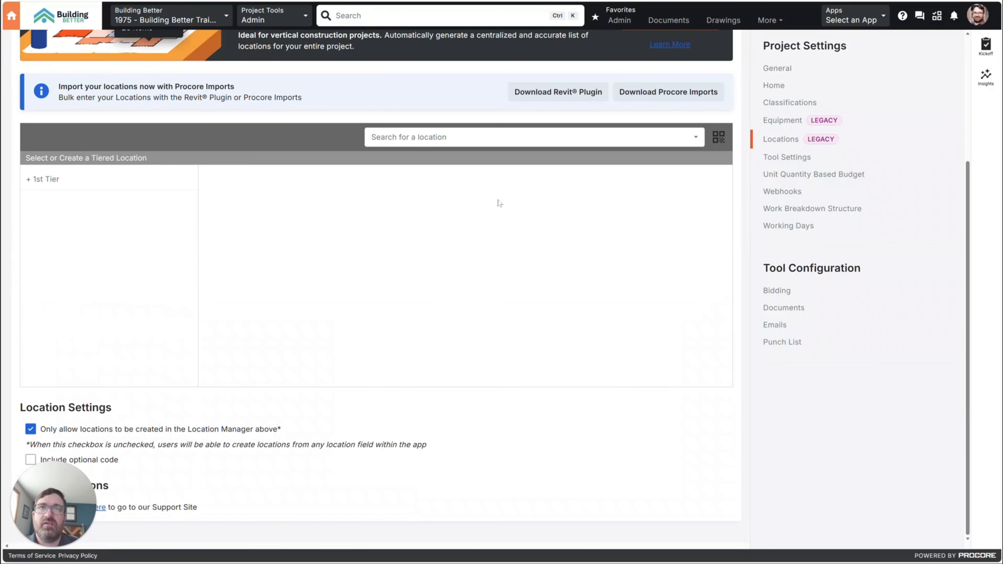
Step: View the QR code printing options for the project's locations, then close them without printing
left_click(719, 137)
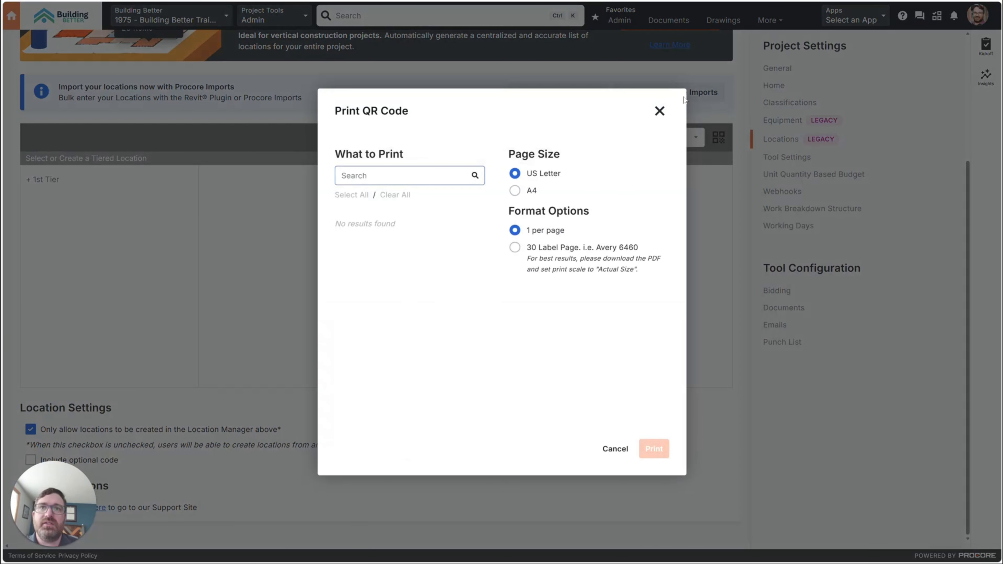
left_click(659, 111)
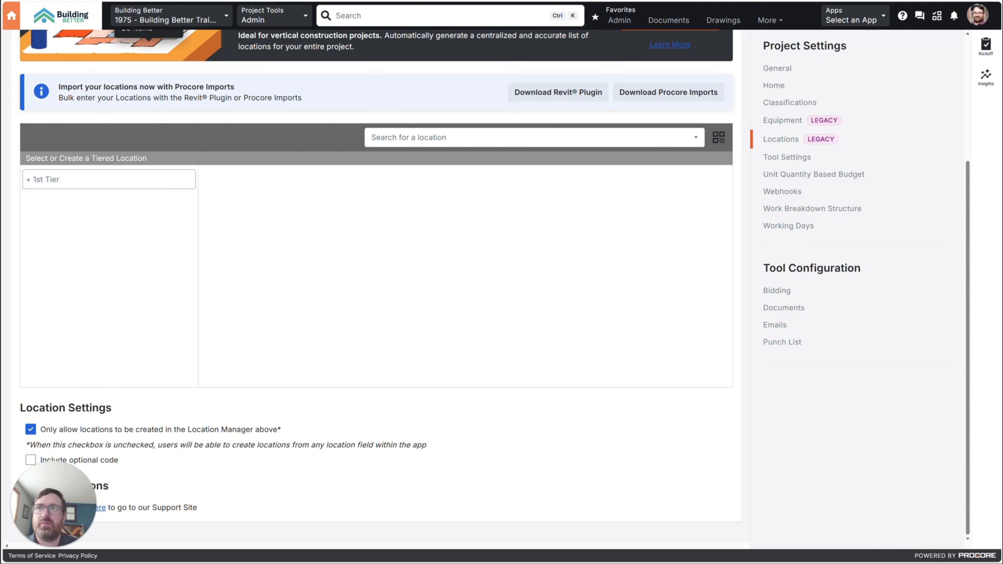
Step: Create a first-tier location named "102 - Entry", continuing with manual creation instead of automatic generation
left_click(113, 184)
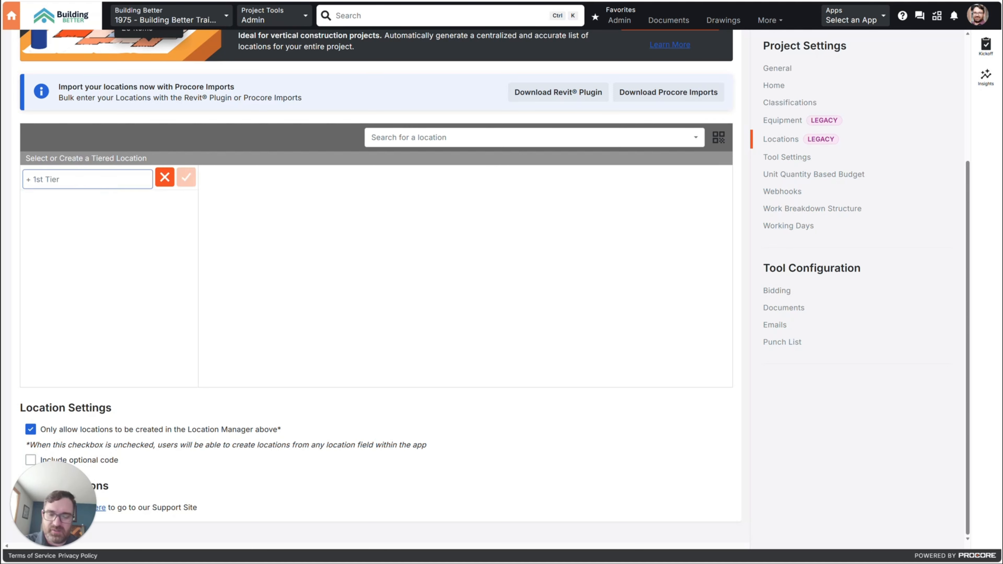
type("102 - Entry")
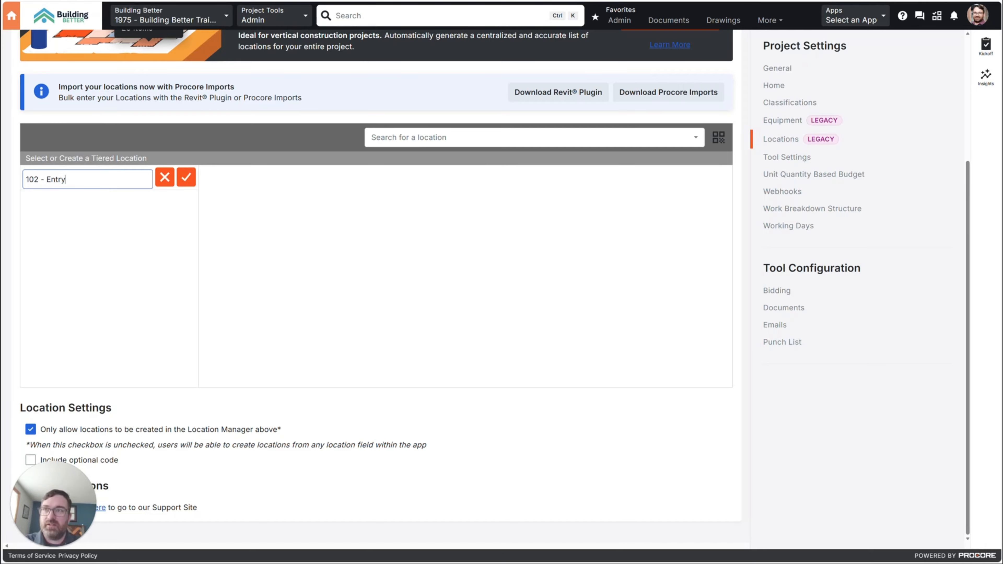
left_click(186, 177)
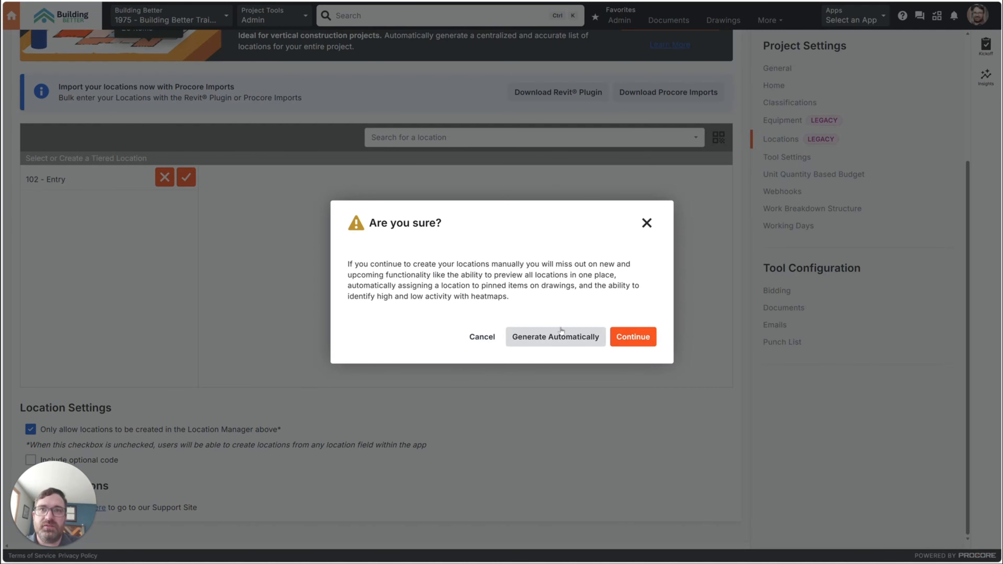
left_click(634, 336)
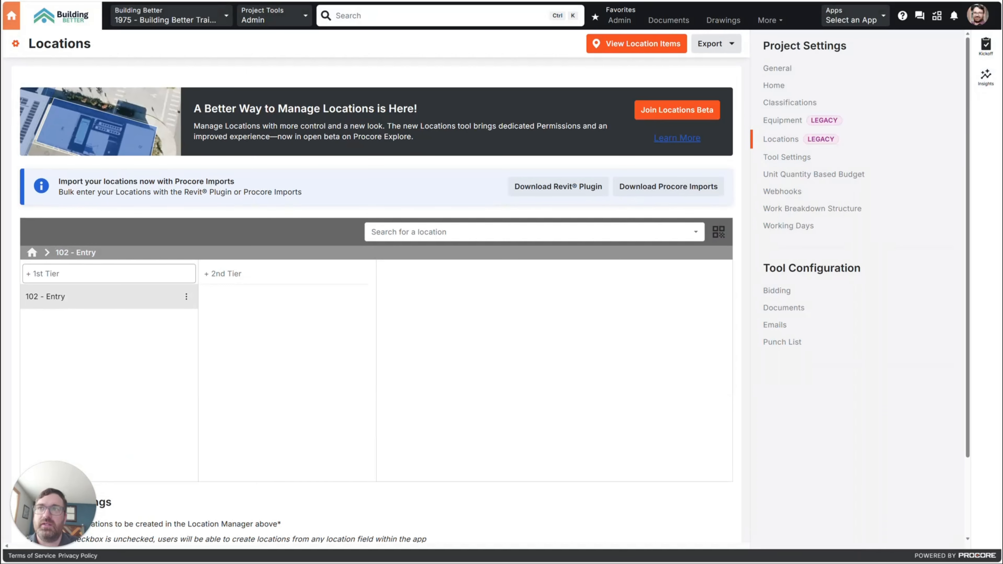
left_click_drag(34, 299, 162, 343)
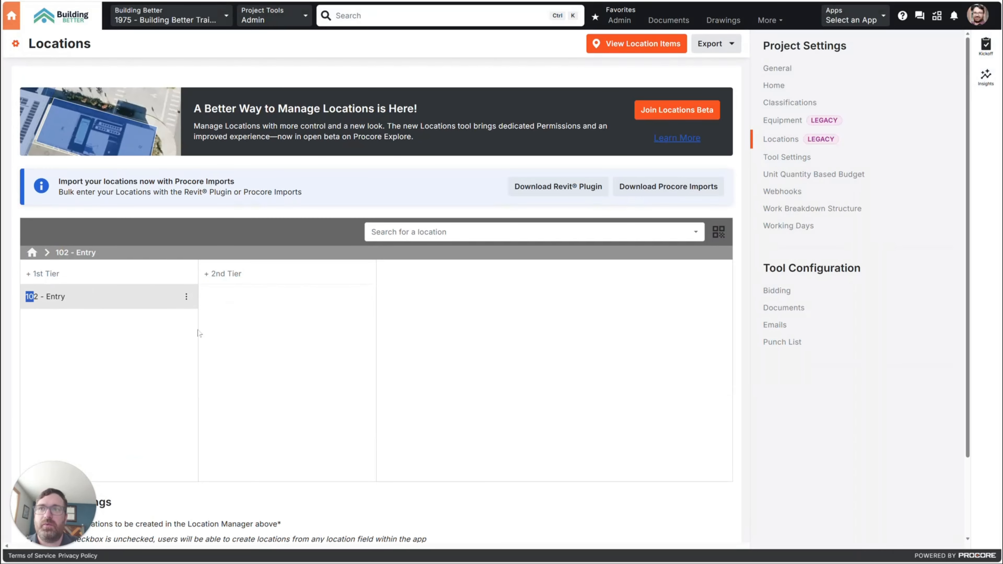
scroll(158, 424, "down", 2)
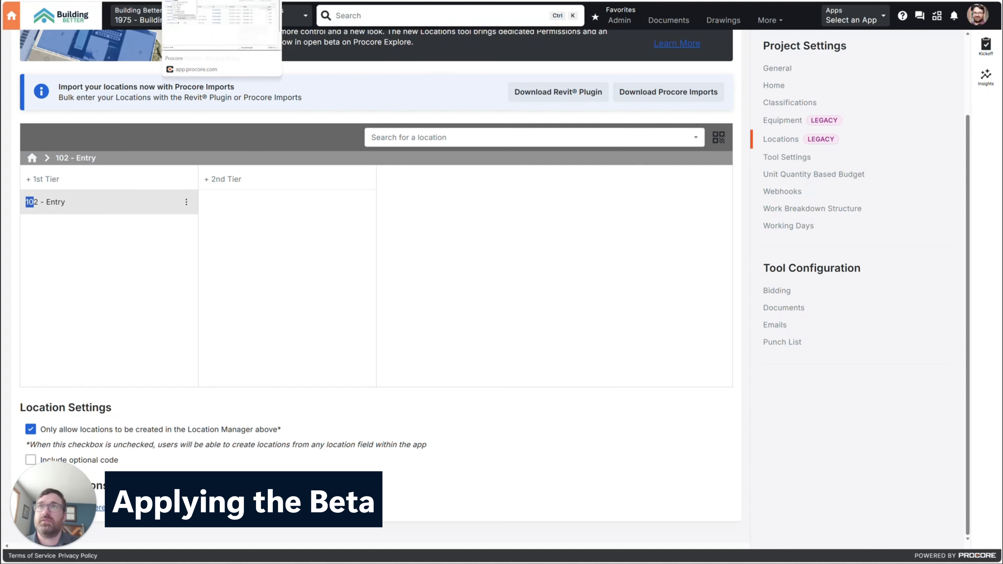
Step: Join the "Locations Tool: Manage & Map Locations" open beta in Procore Explore and apply it to the company account
left_click(291, 0)
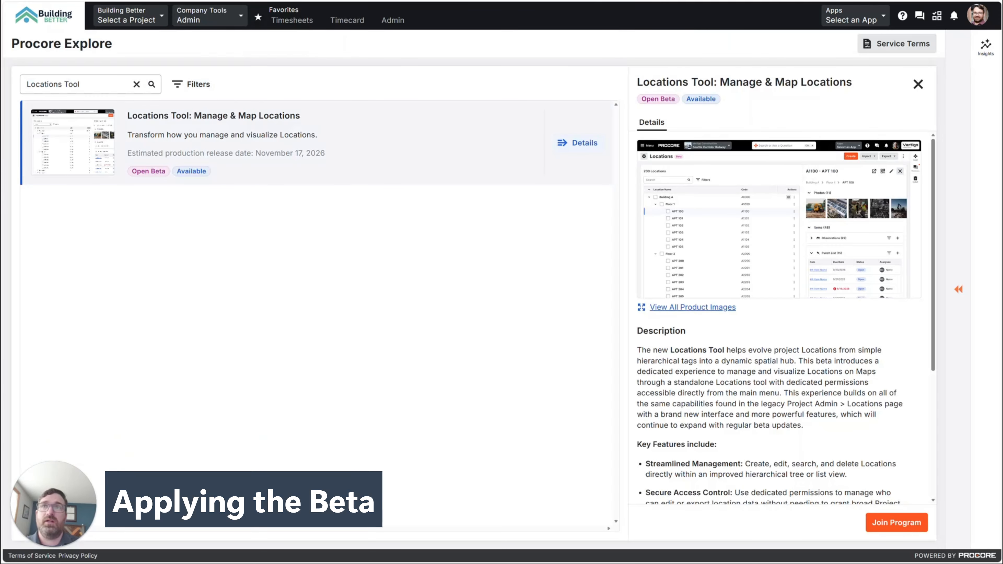
left_click(278, 160)
left_click(320, 151)
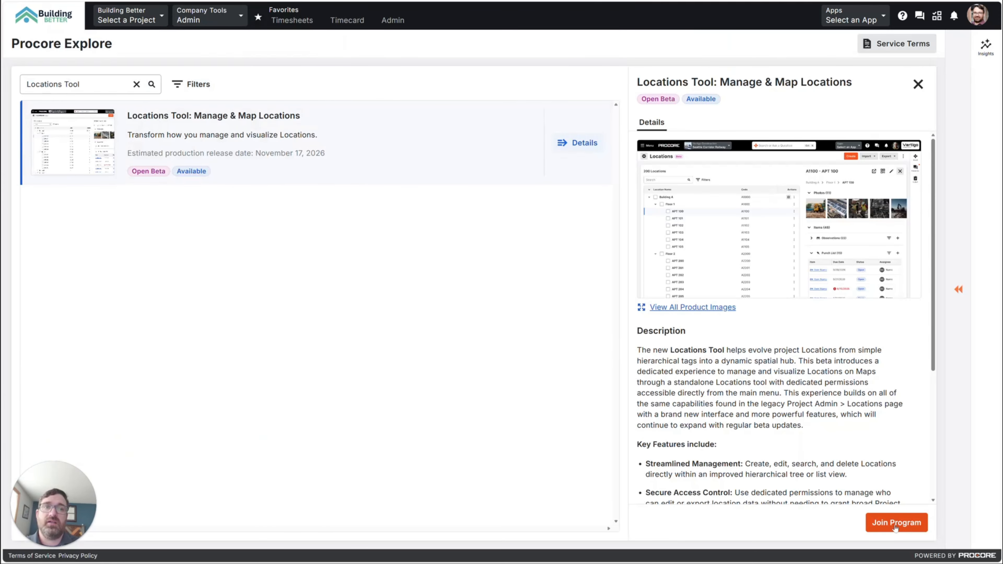
left_click(907, 521)
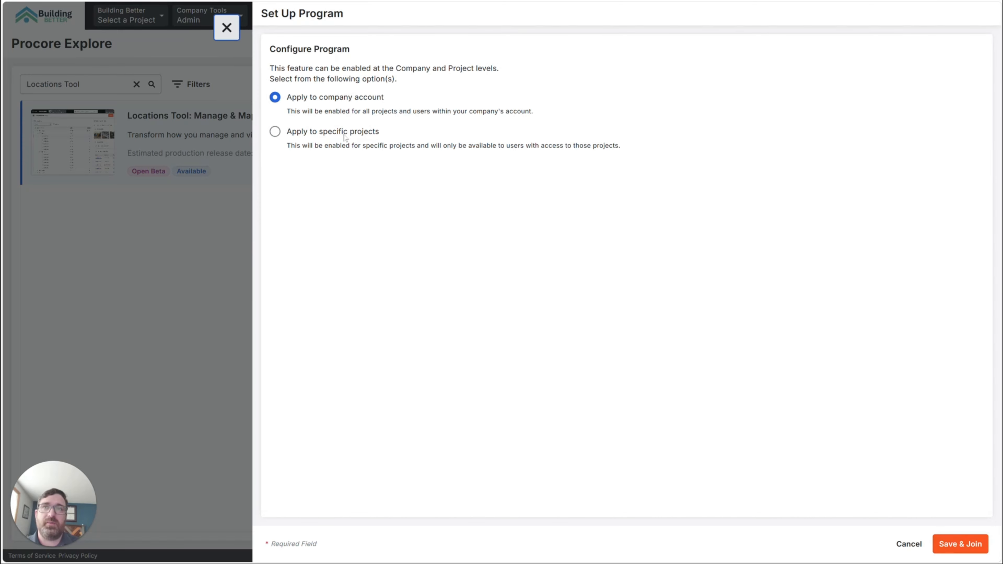
left_click(961, 544)
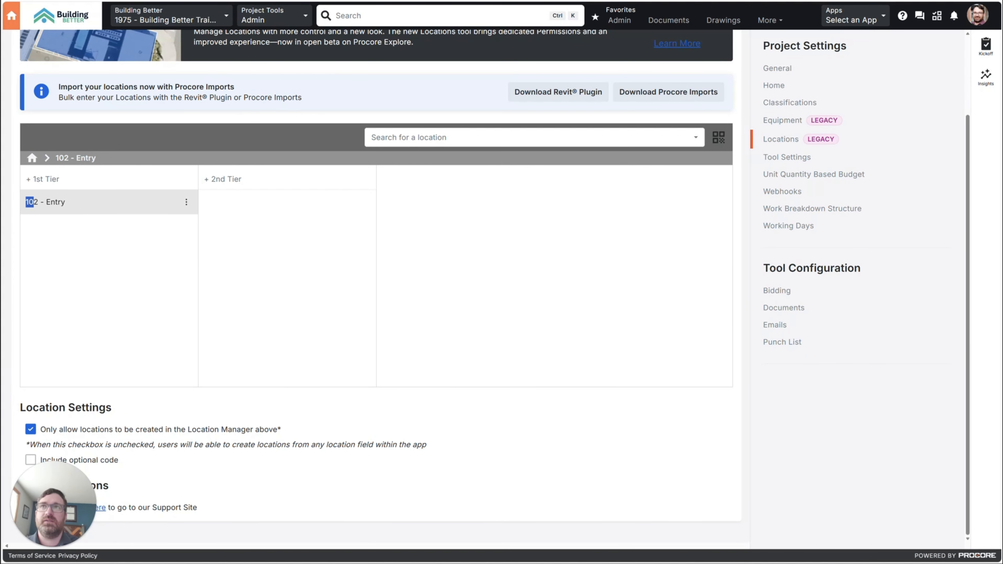
Step: Reload the project's Locations page, dismiss the beta offer, and check the Locations beta's enrolment in Procore Explore
key("F5")
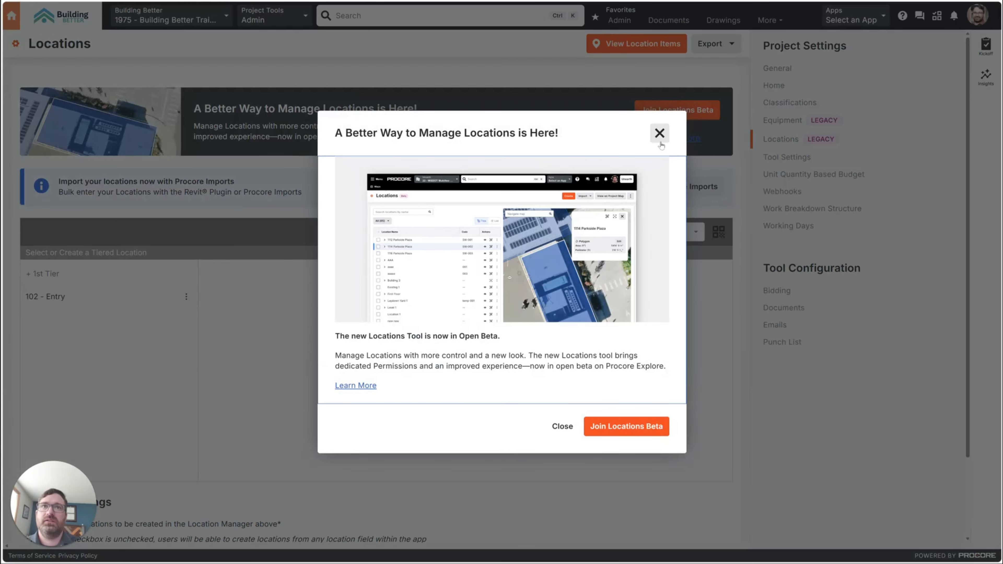
left_click(659, 134)
left_click(650, 118)
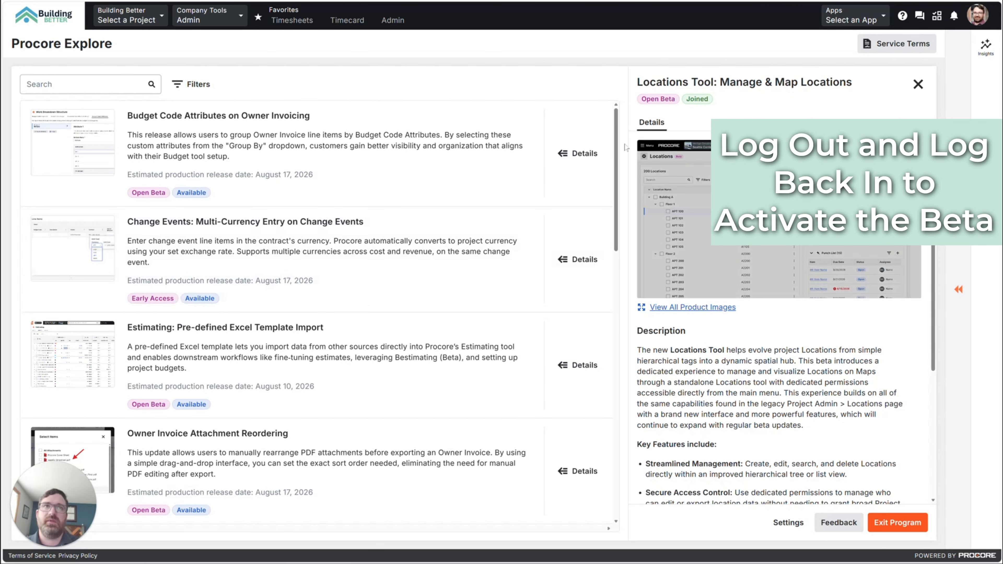
Step: Log out and back in, and reopen the legacy Locations settings from the project's Admin tool, dismissing the beta offers
left_click(979, 23)
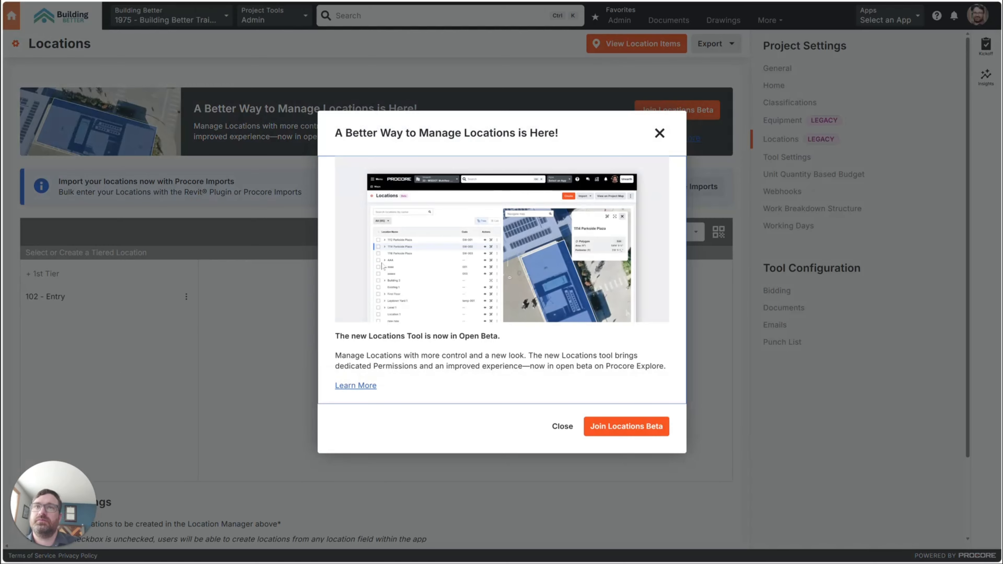
left_click(653, 138)
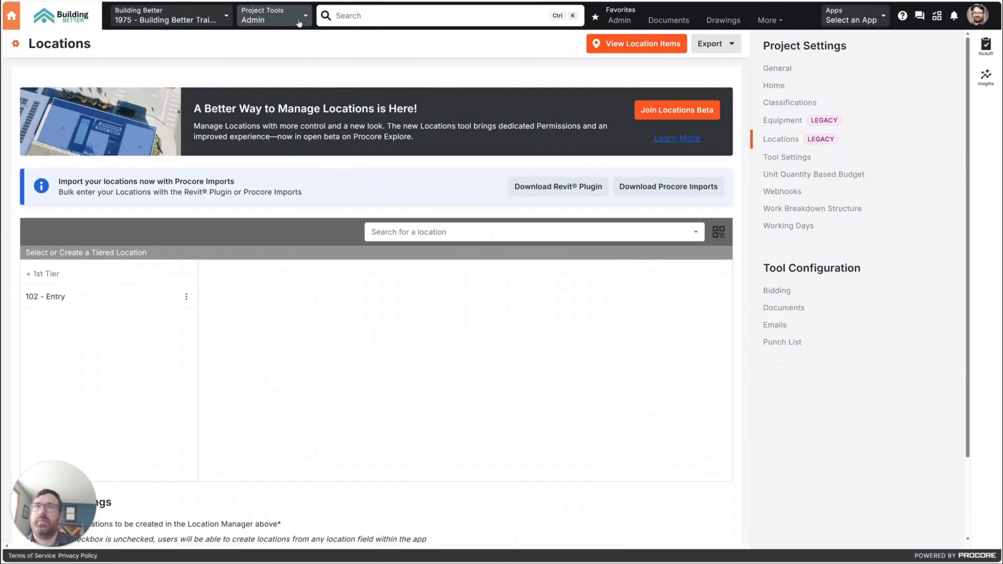
left_click(260, 24)
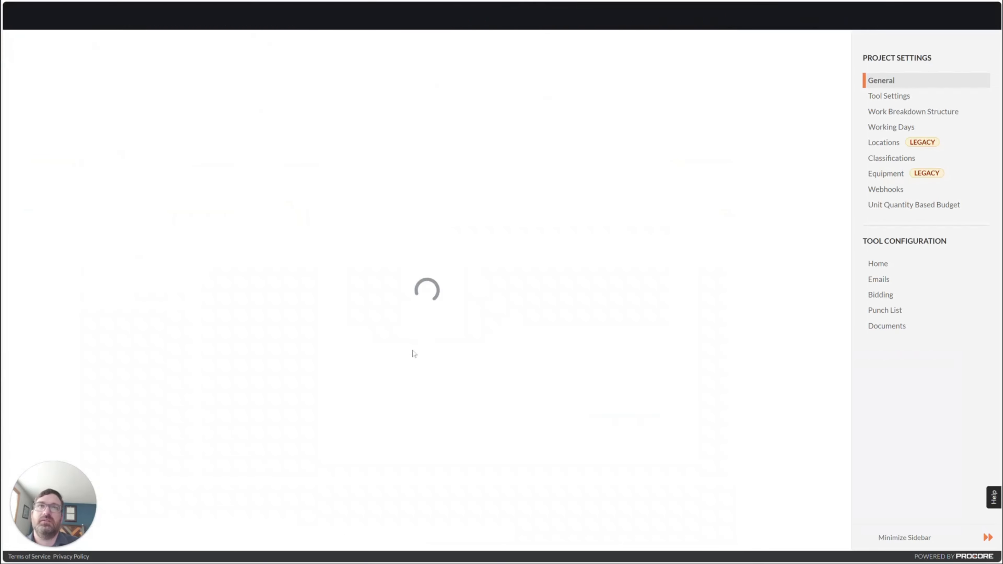
left_click(854, 144)
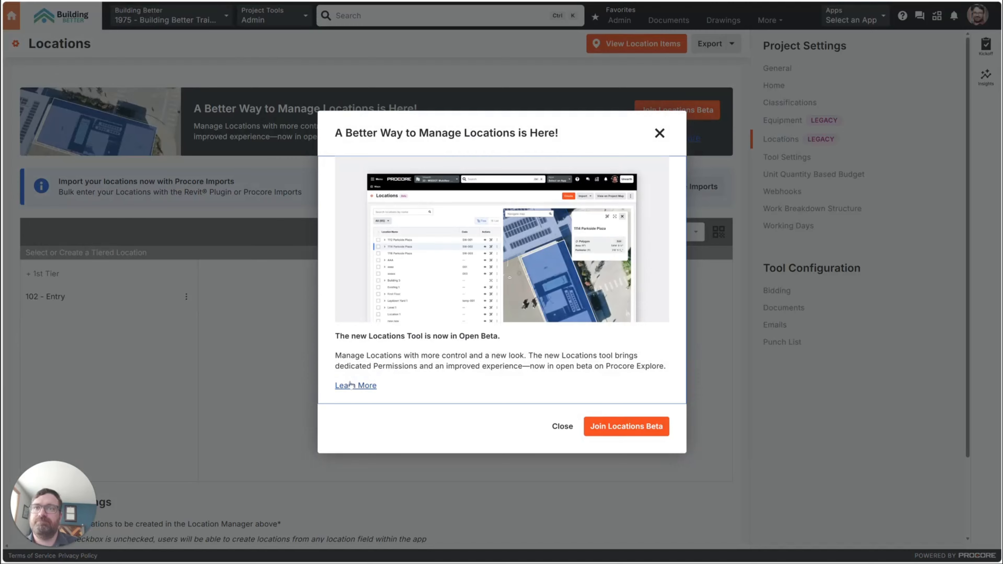
left_click(660, 133)
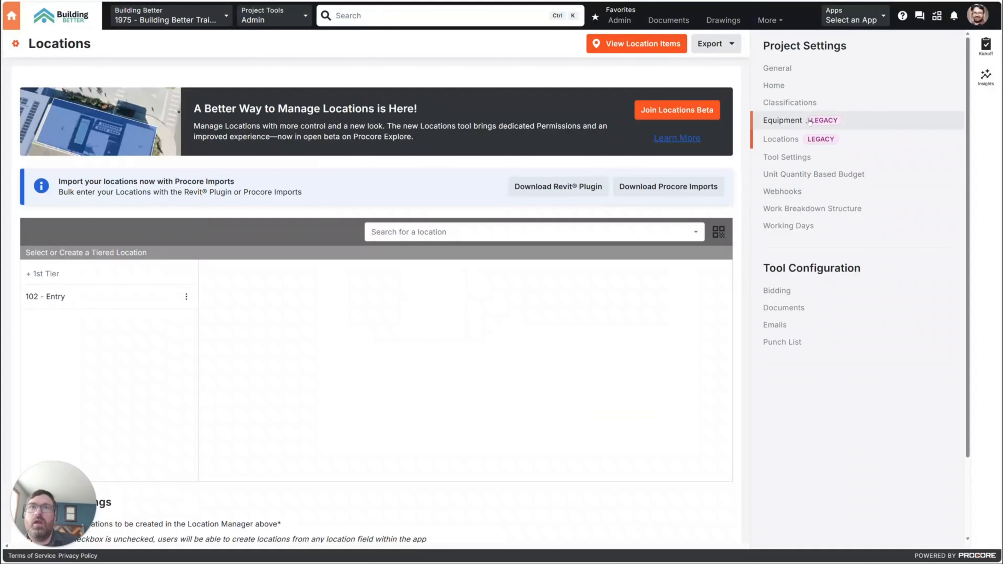
Step: View the location items diagram, reposition the "102 - Entry" node in it, and close the viewer
left_click(636, 43)
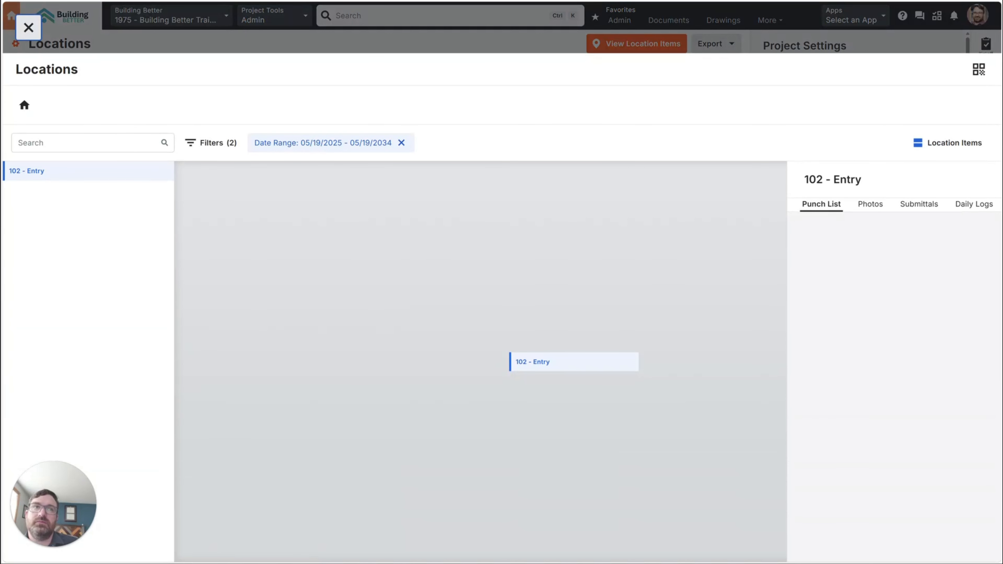
left_click_drag(552, 361, 409, 288)
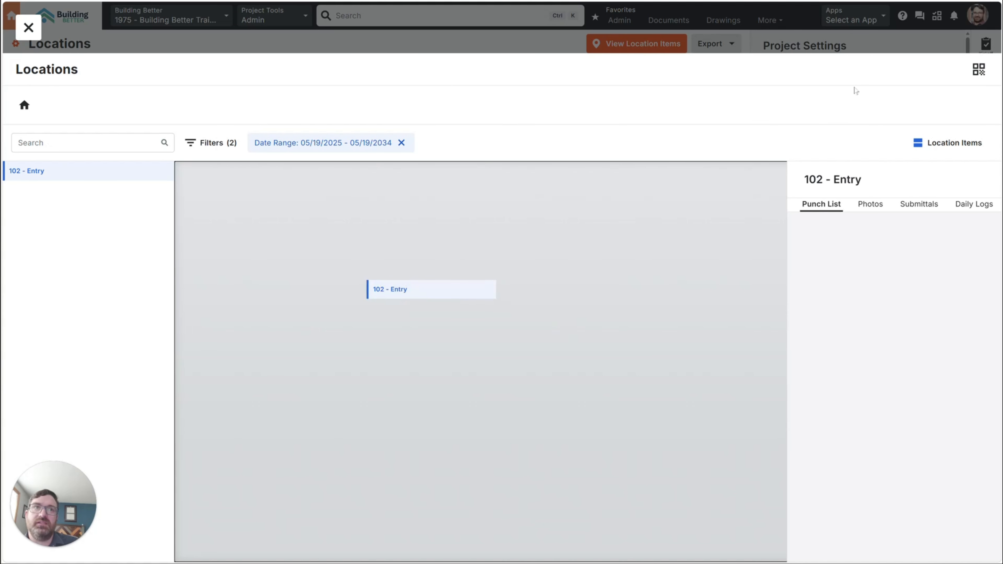
left_click(28, 27)
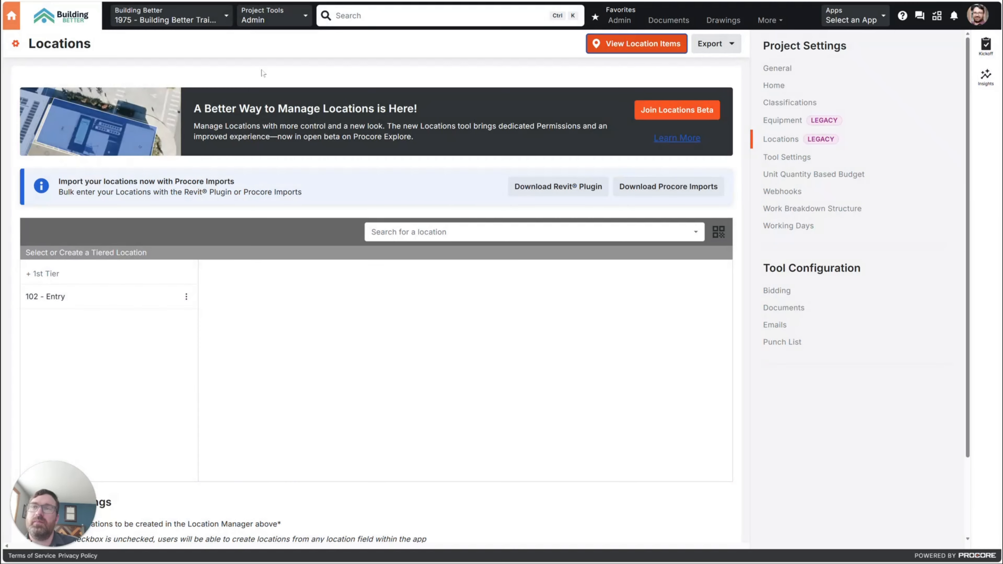
Step: Open the company-level Admin settings and look through the licensed tools and settings categories for a Locations option
right_click(16, 22)
left_click(57, 35)
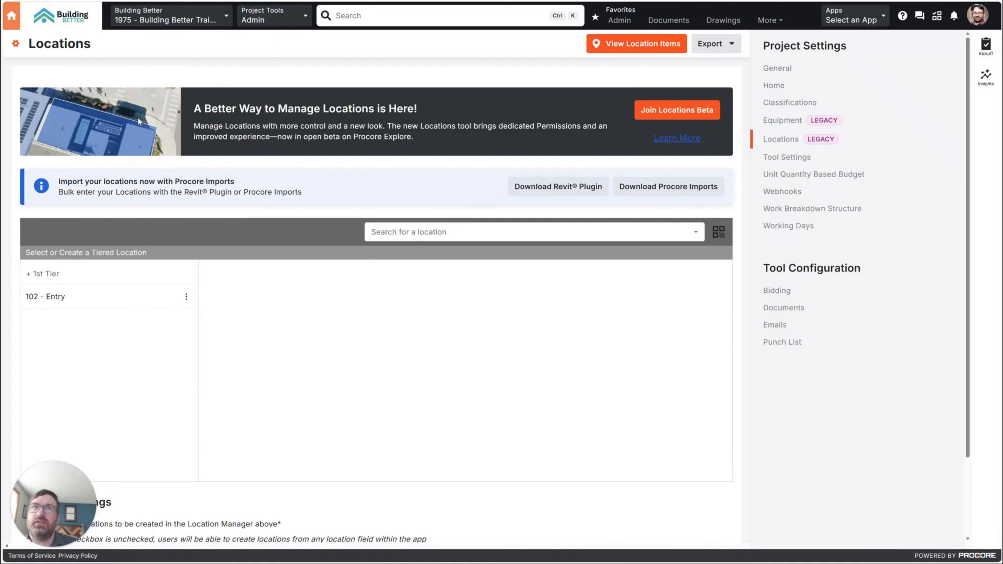
left_click(15, 44)
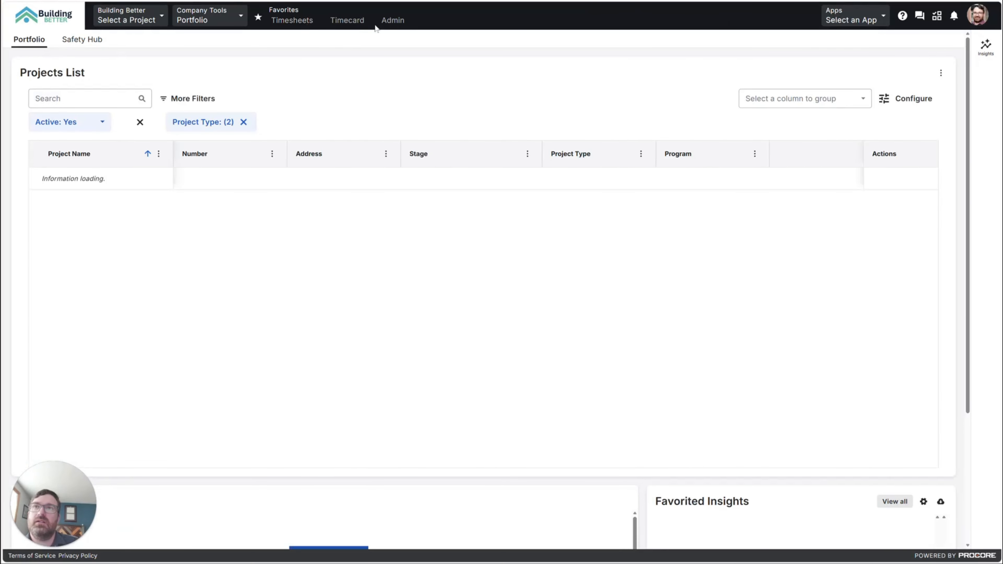
left_click(392, 20)
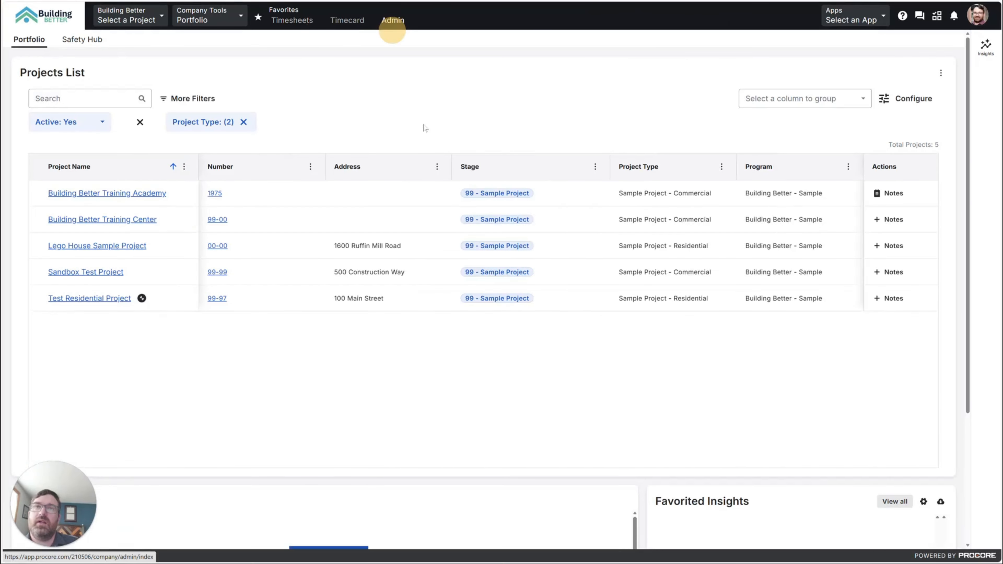
scroll(885, 410, "down", 10)
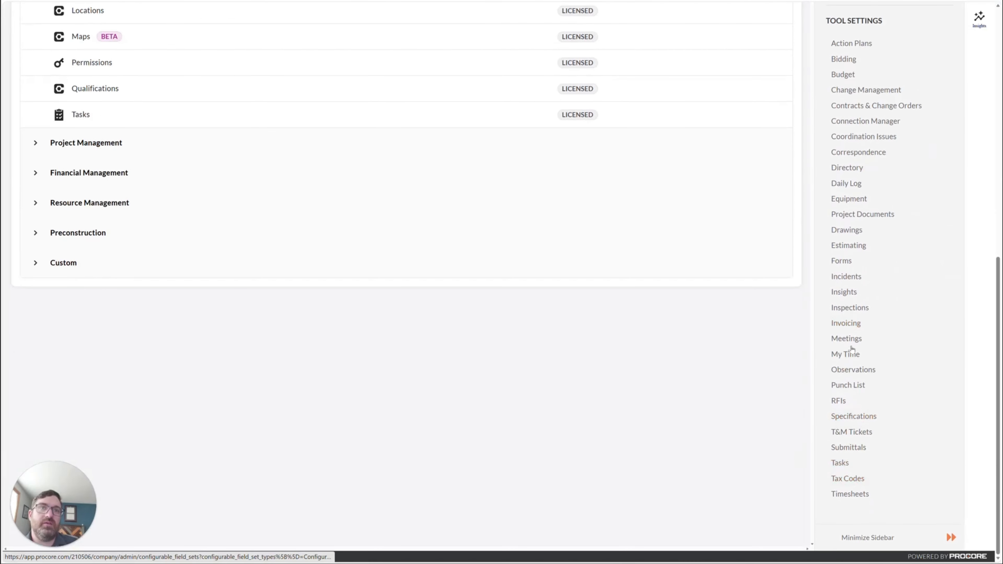
scroll(852, 348, "up", 5)
scroll(852, 342, "up", 6)
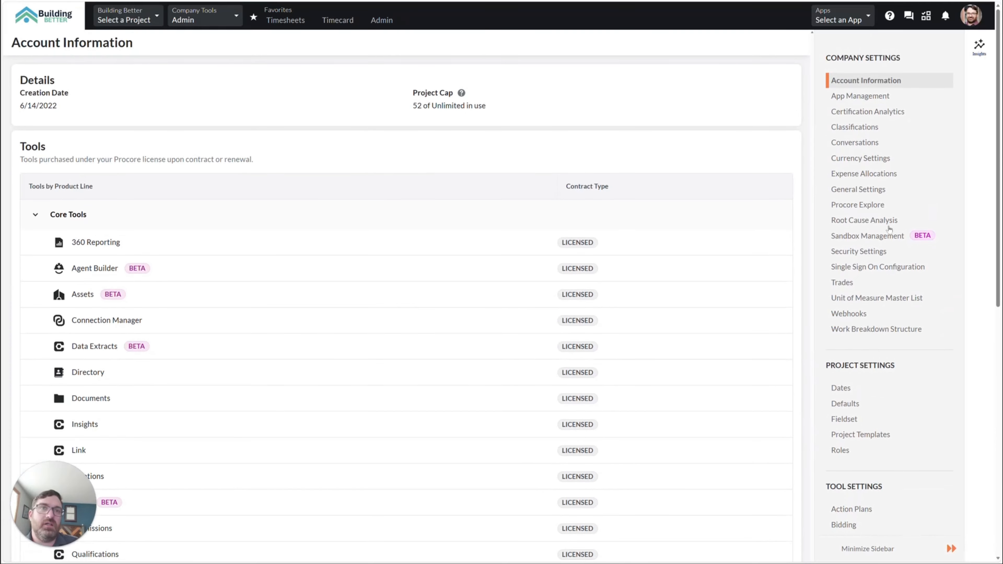
scroll(846, 358, "down", 7)
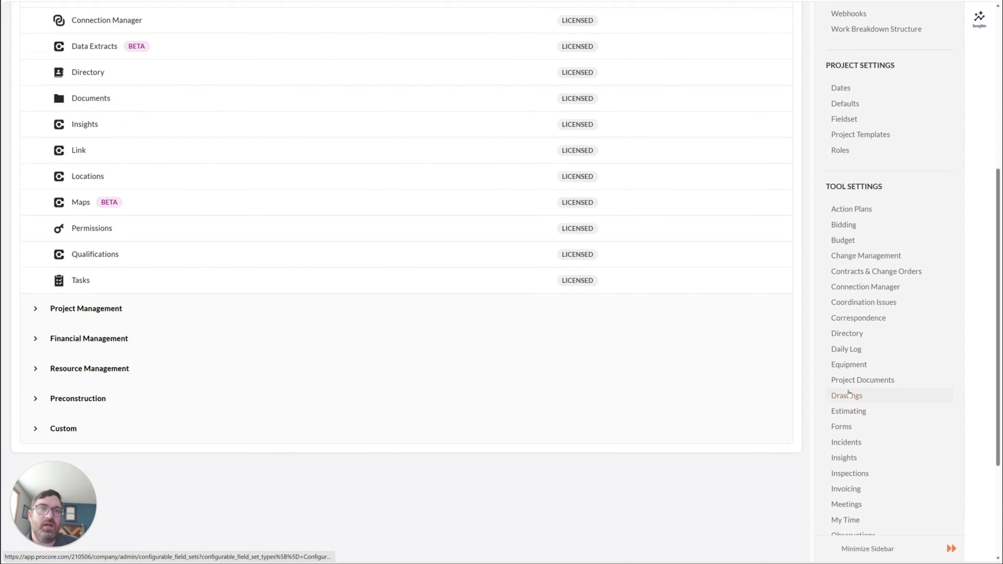
scroll(848, 392, "down", 3)
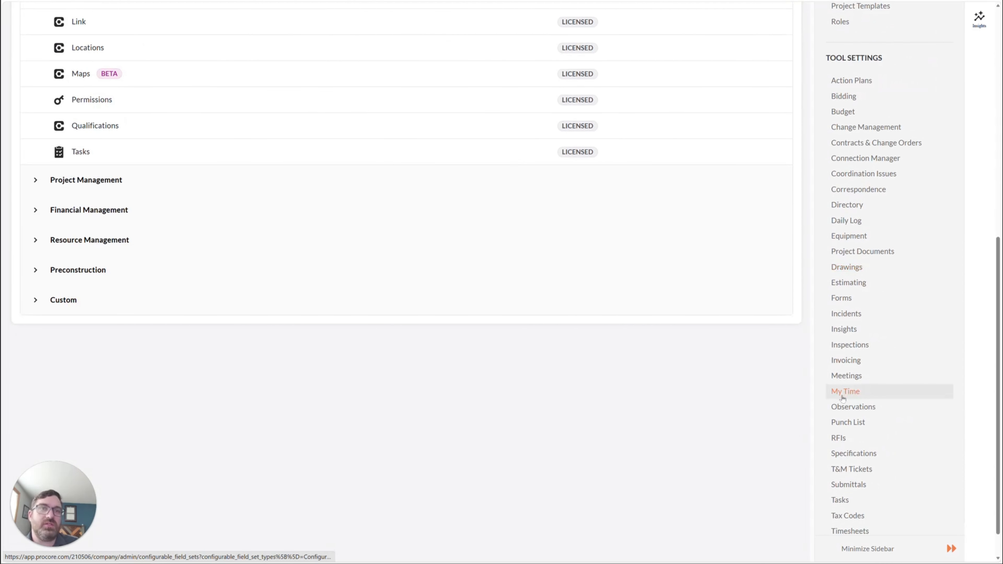
scroll(739, 409, "up", 10)
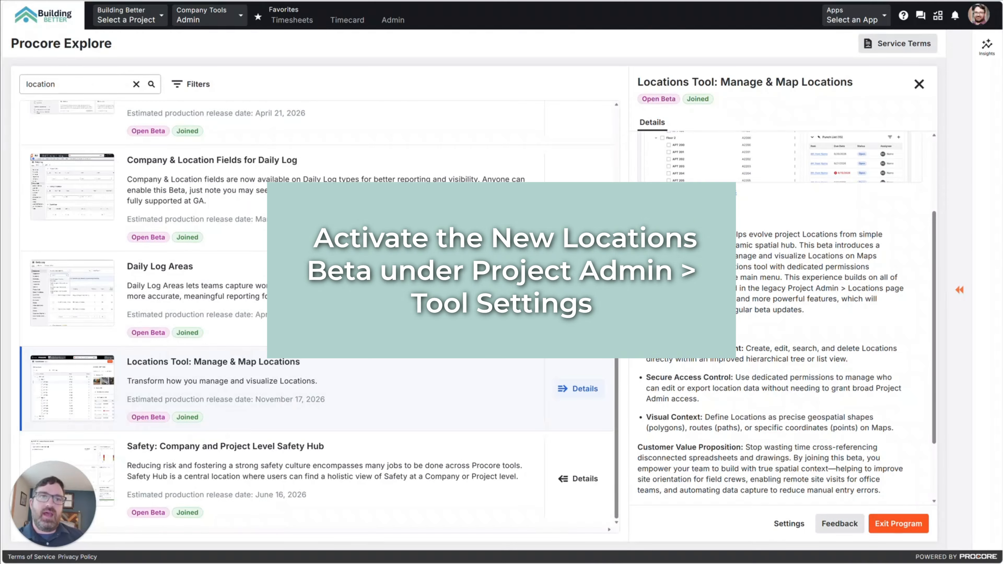
Step: Read the Locations Tool beta's description in Procore Explore, highlighting the parts on the legacy Project Admin page and standalone tool
left_click_drag(761, 288, 826, 289)
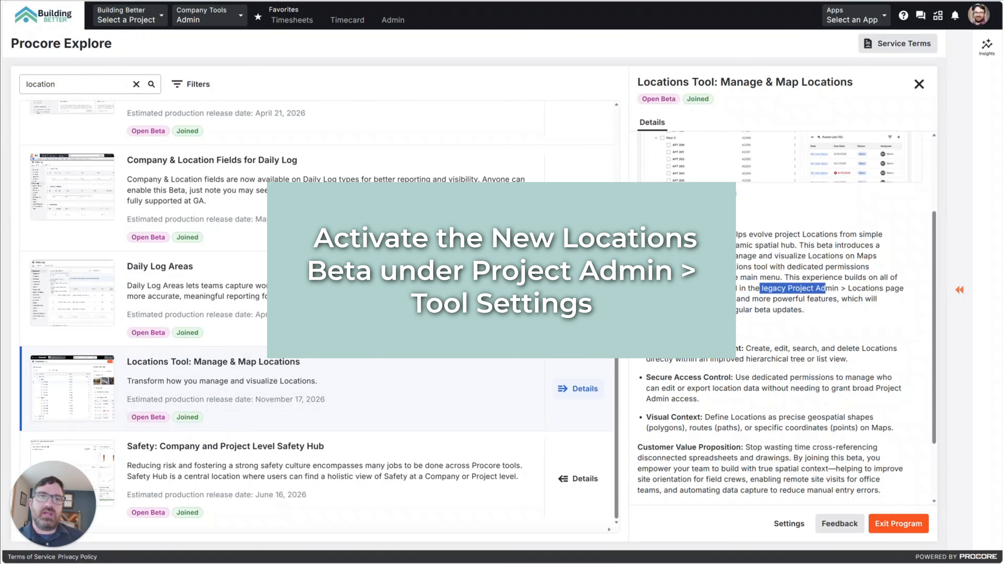
left_click_drag(715, 267, 778, 268)
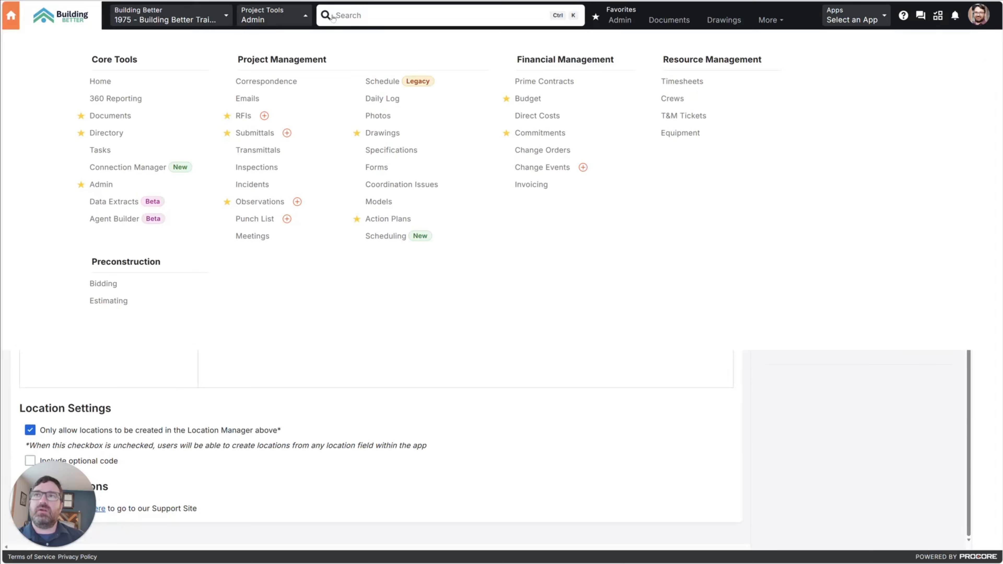
Step: Review the legacy Locations and General settings of the project, and check the project tools list for the new Locations tool
left_click(302, 18)
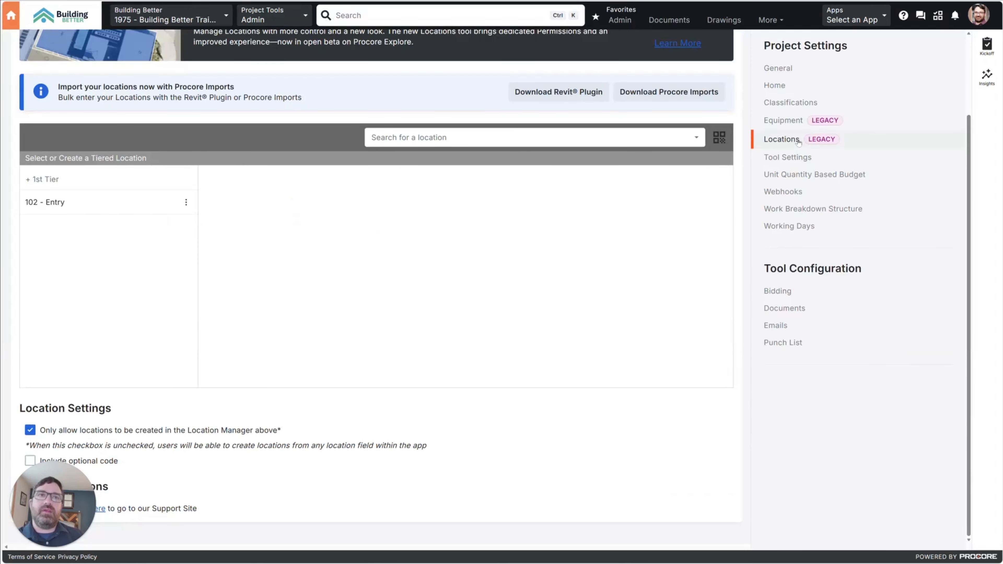
left_click(774, 143)
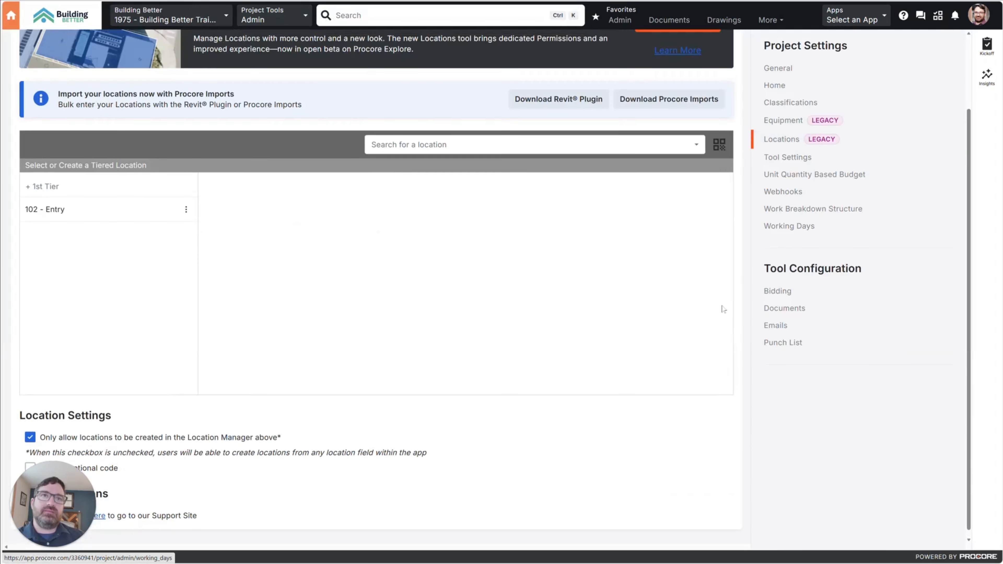
left_click(789, 71)
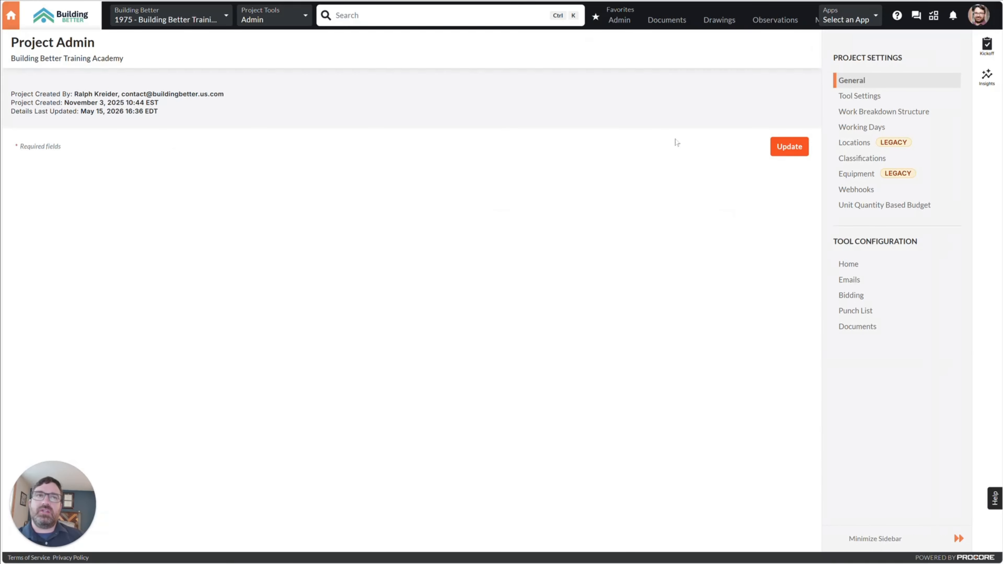
left_click(259, 15)
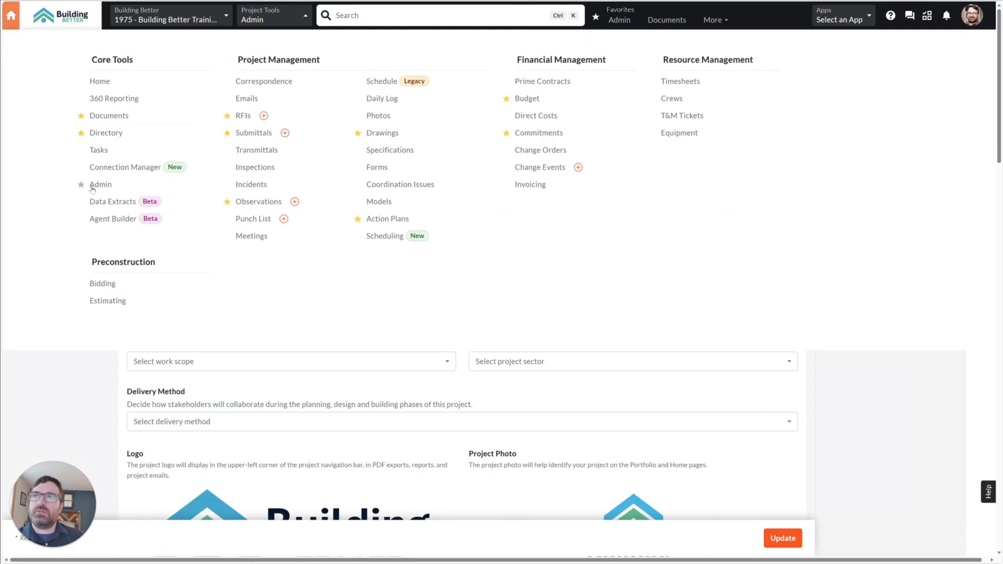
left_click(291, 19)
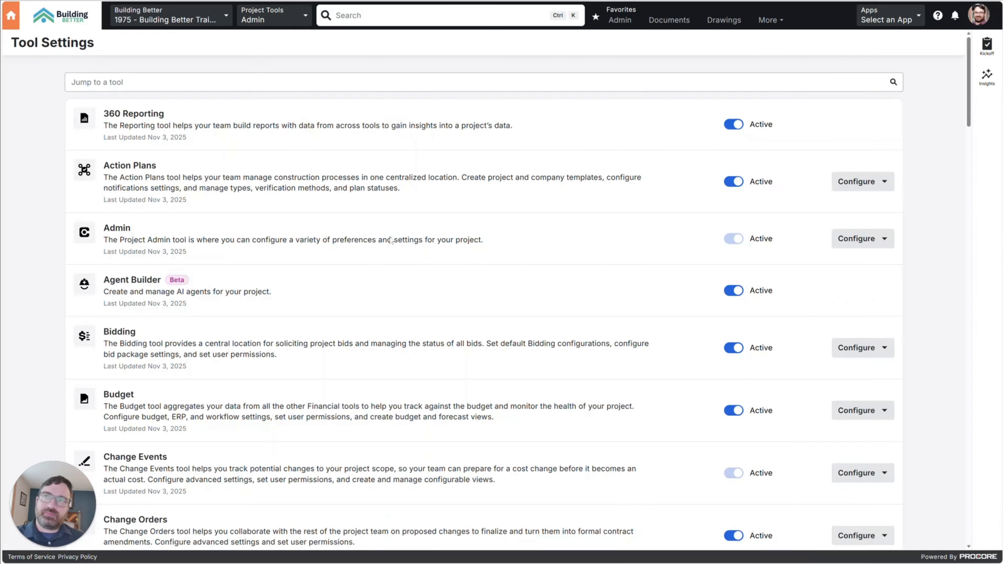
Step: Activate the Maps and Locations tools in the project's Tool Settings
scroll(365, 283, "down", 20)
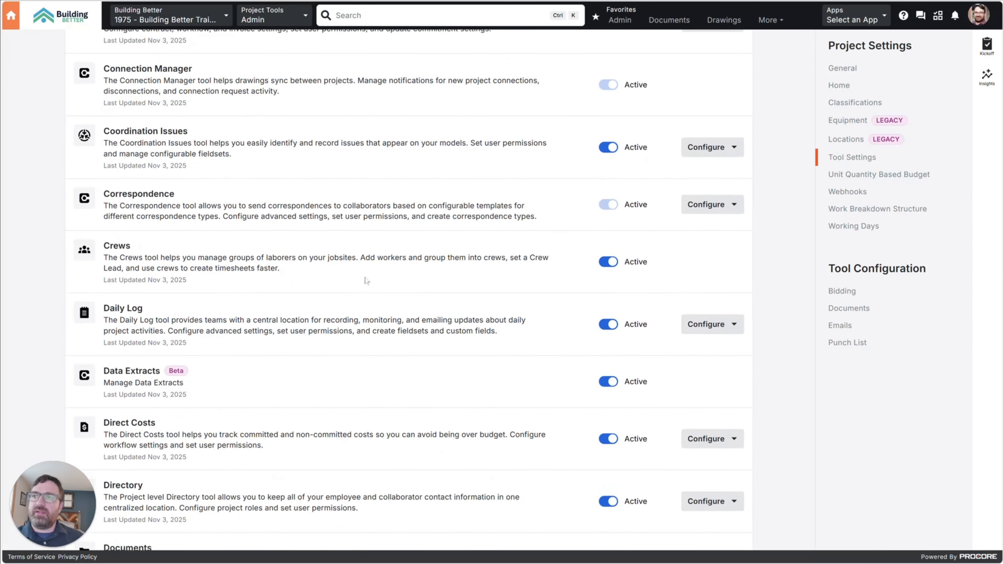
scroll(366, 283, "down", 20)
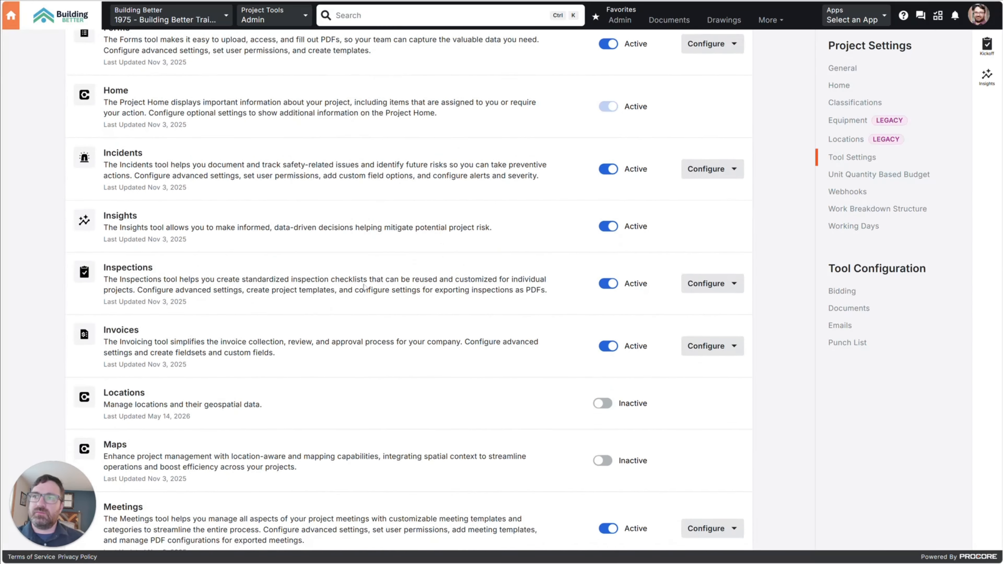
scroll(365, 287, "down", 3)
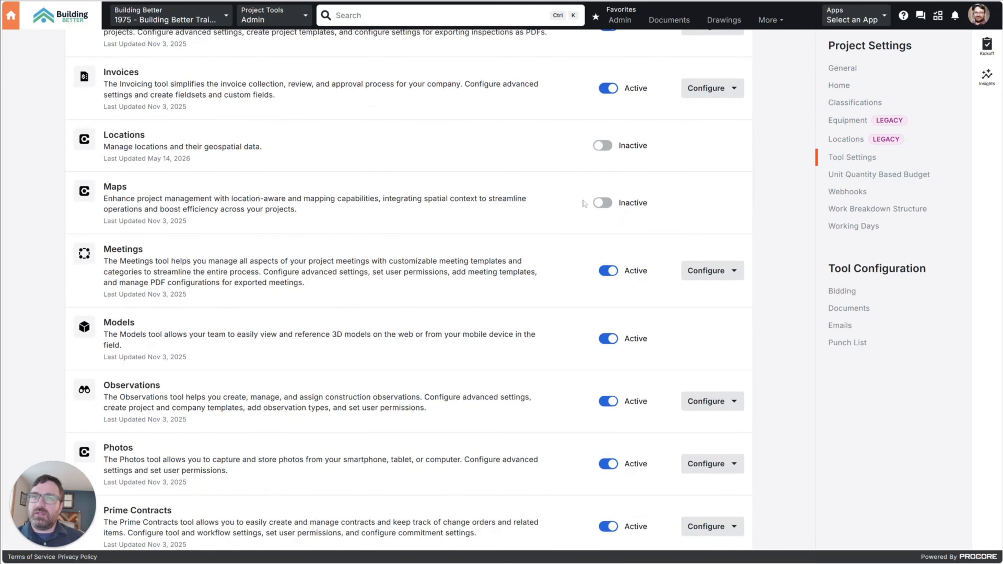
left_click(599, 202)
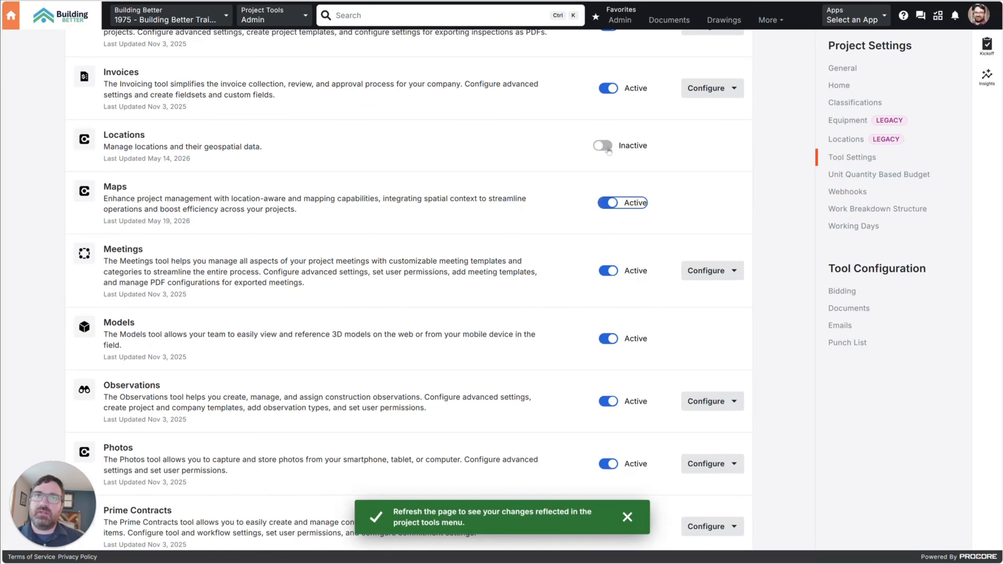
left_click(499, 187)
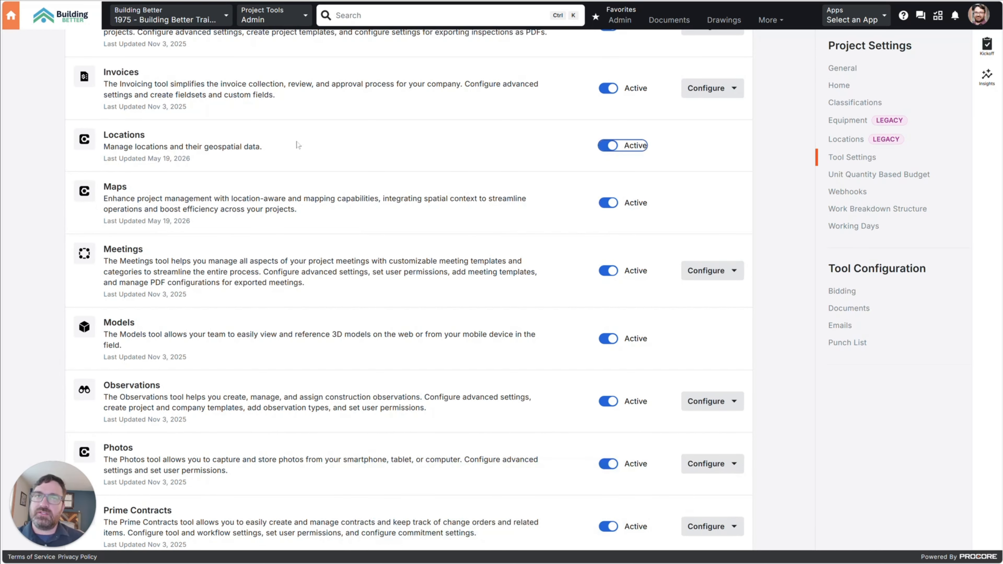
Step: Check the project tools list, reload the Tool Settings page, and open the beta Locations tool
left_click(277, 21)
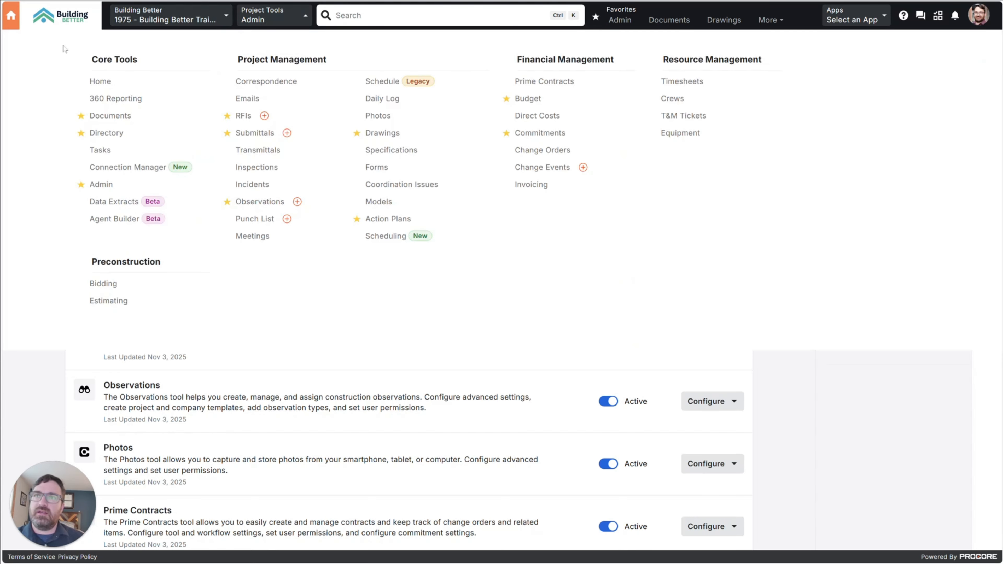
left_click(177, 180)
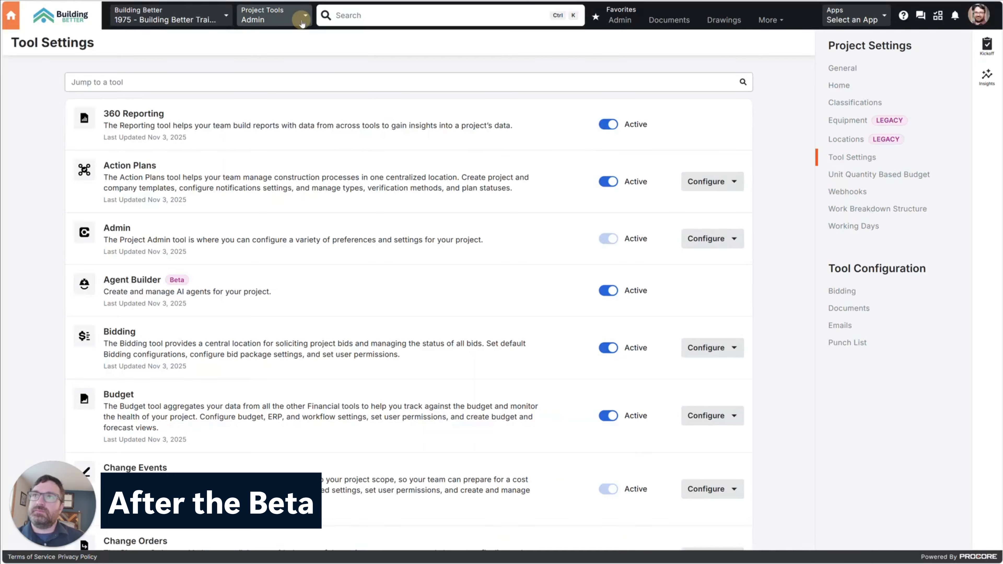
left_click(302, 22)
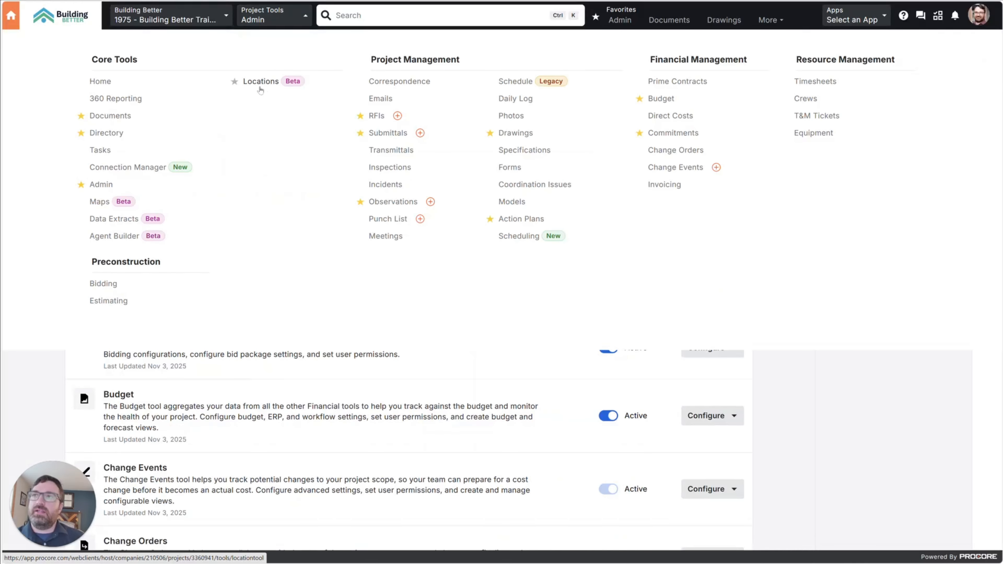
left_click(213, 213)
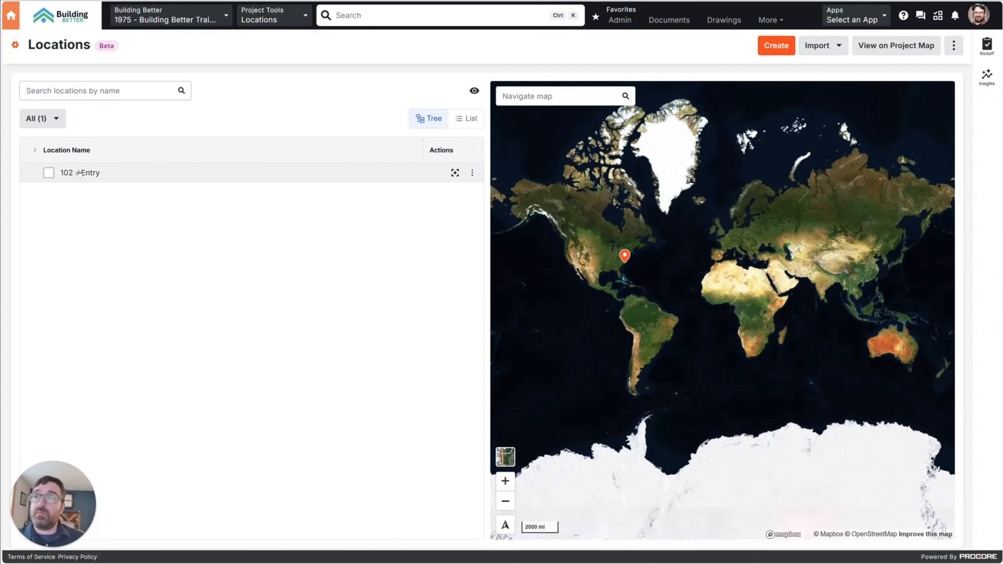
Step: Review the Locations tool's import and additional options, and compare its list and tree views
left_click(817, 45)
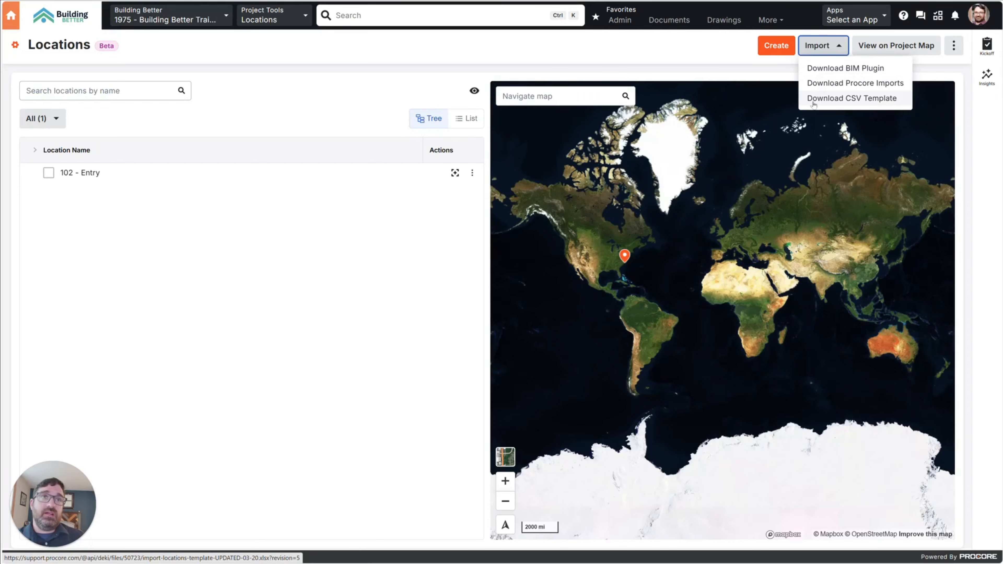
left_click(815, 90)
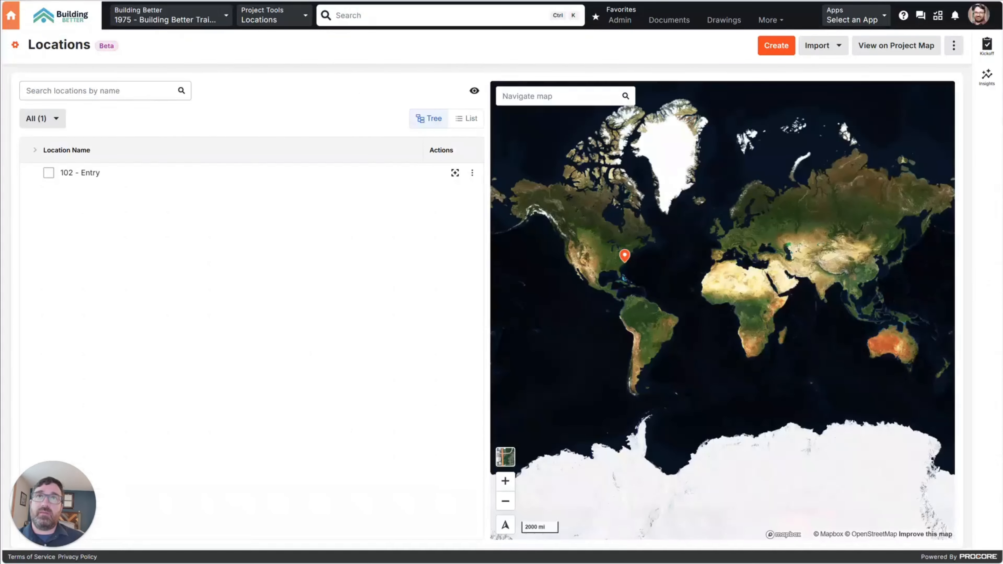
left_click(954, 45)
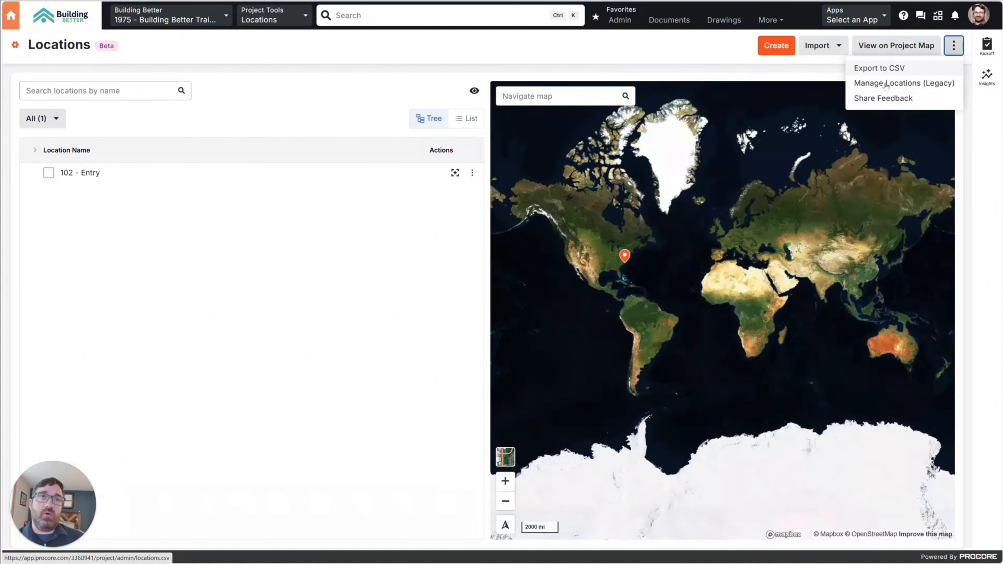
left_click(820, 45)
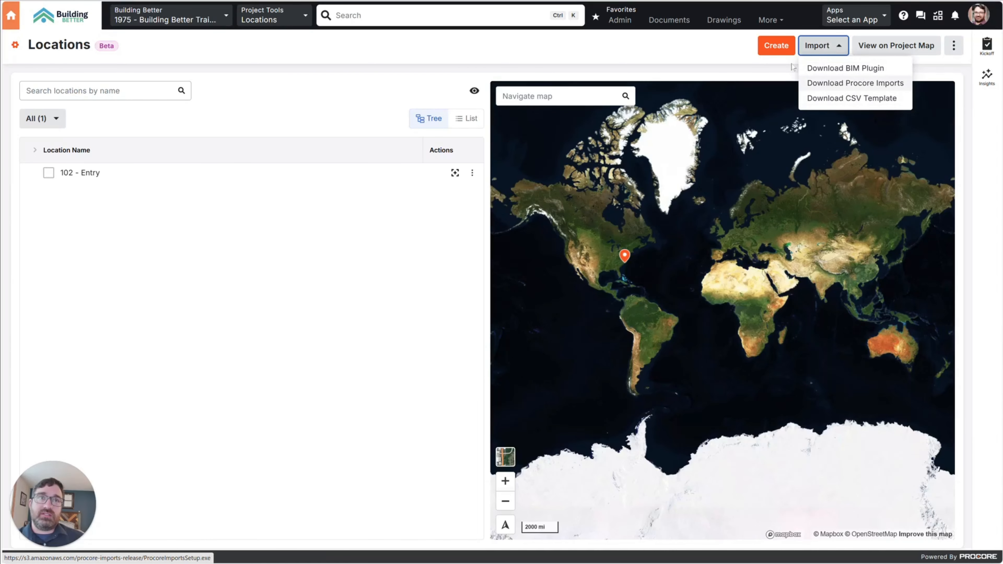
left_click(314, 246)
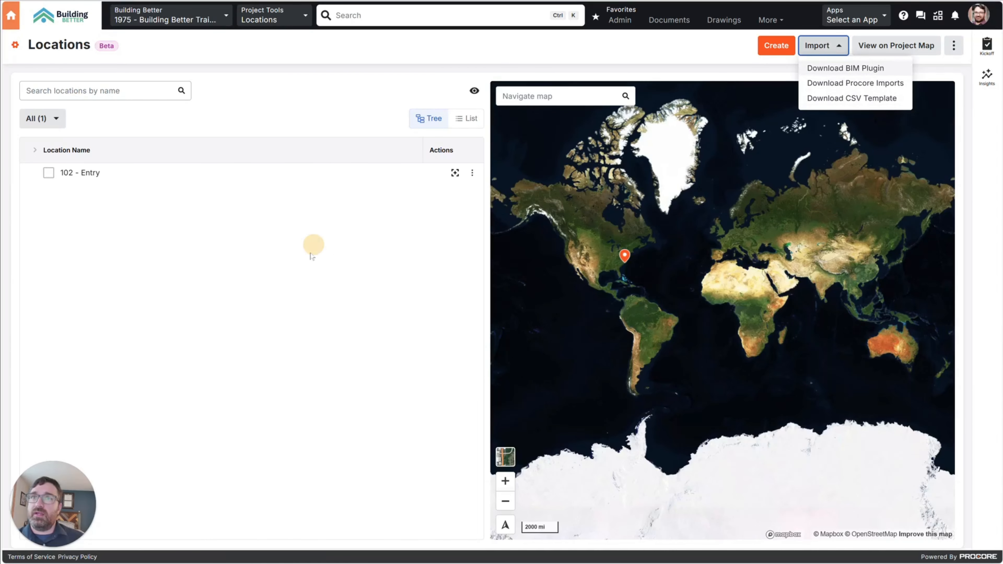
left_click(469, 119)
left_click(433, 119)
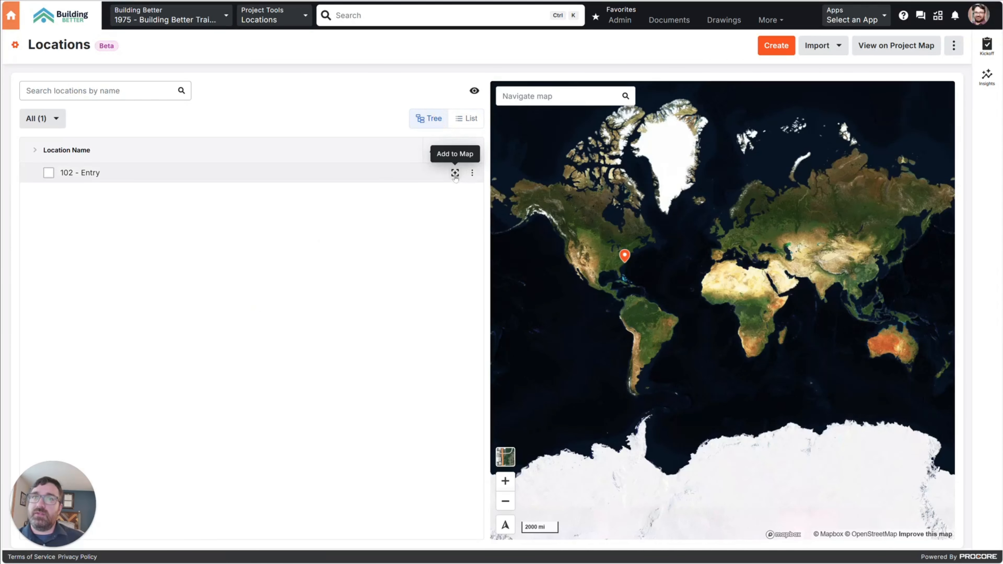
Step: Zoom the locations map in on Lake Elkhorn Middle School, and view the New Location form without creating a location
scroll(619, 257, "up", 5)
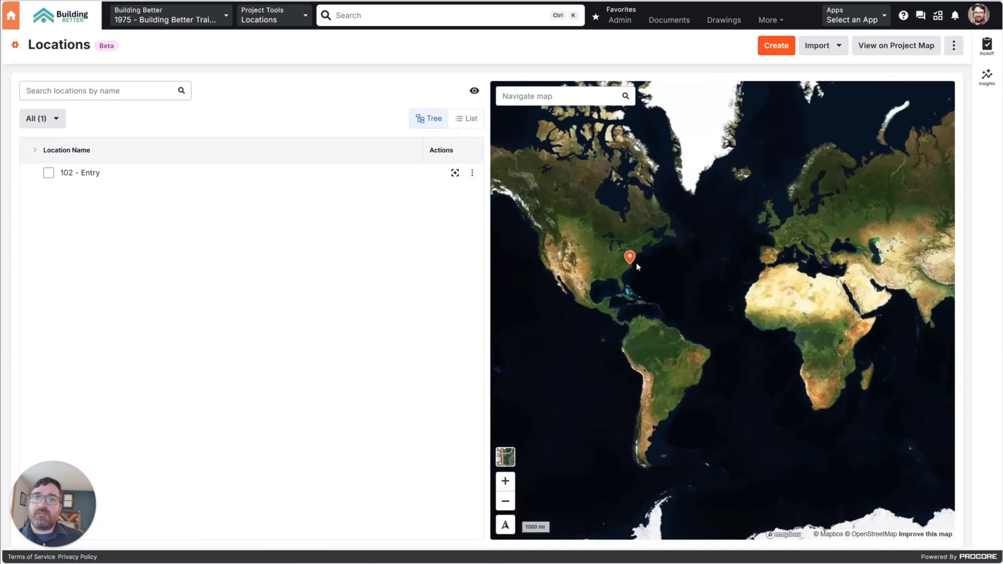
scroll(634, 259, "up", 15)
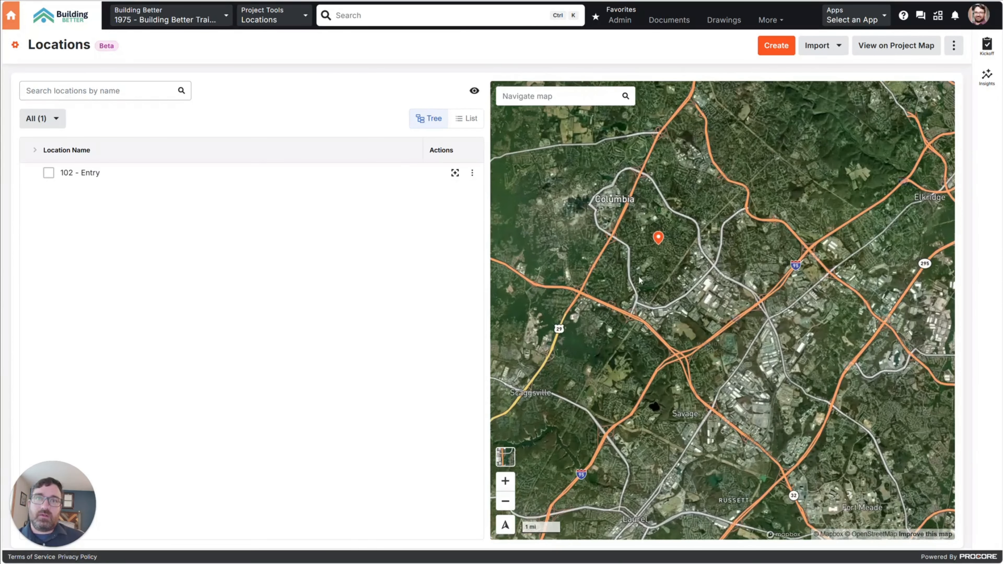
scroll(639, 280, "up", 5)
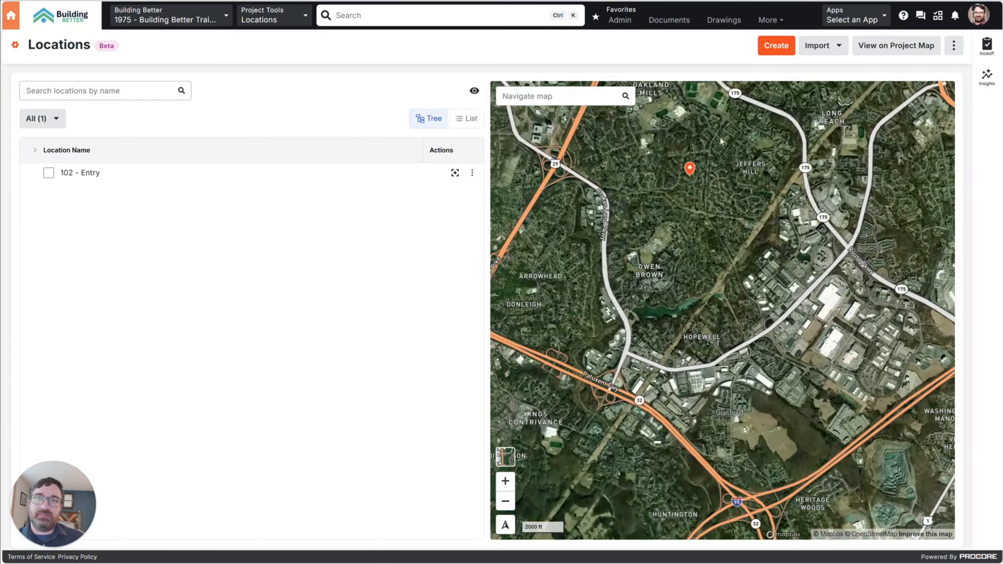
scroll(640, 262, "up", 3)
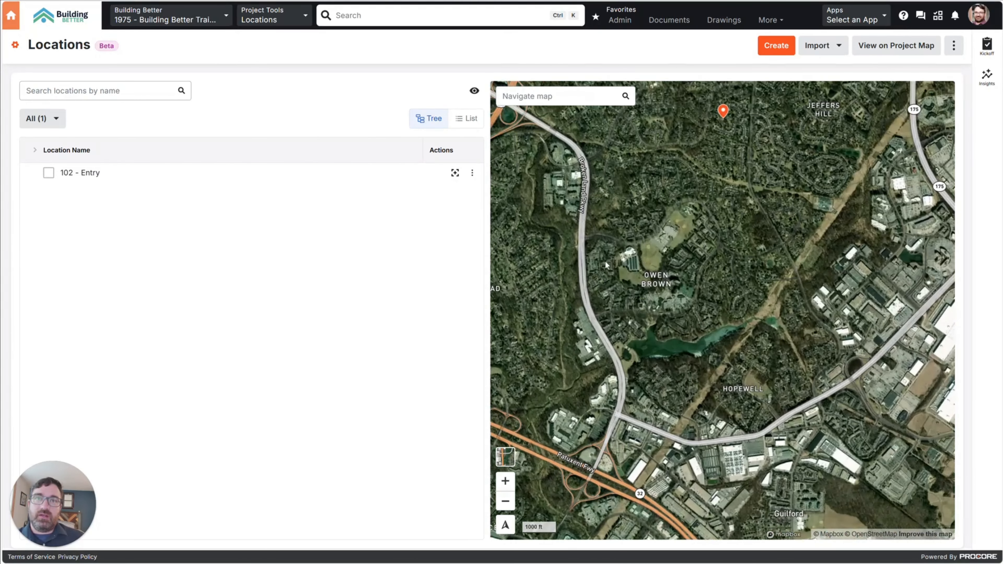
scroll(692, 232, "up", 3)
scroll(692, 232, "up", 3)
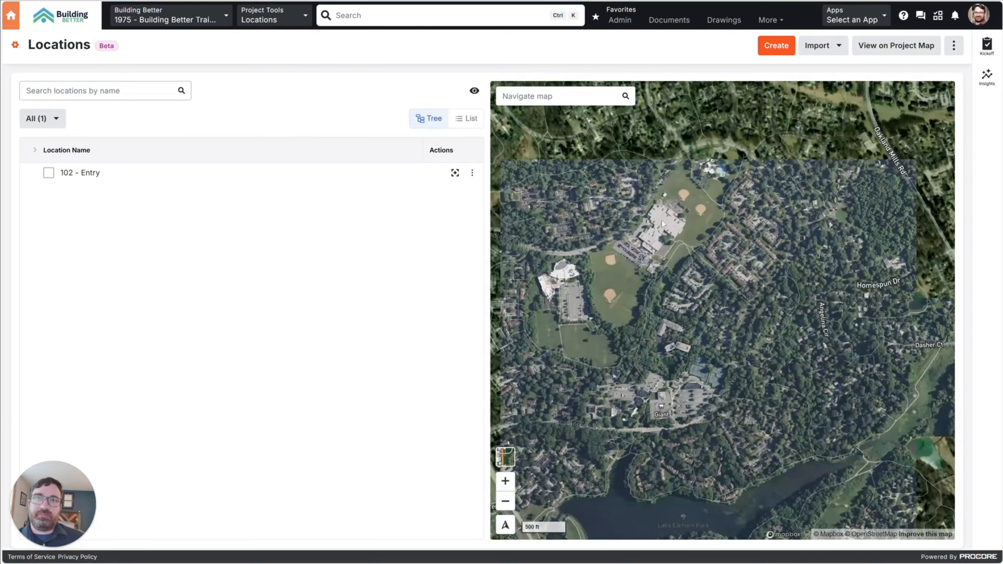
left_click_drag(699, 273, 684, 312)
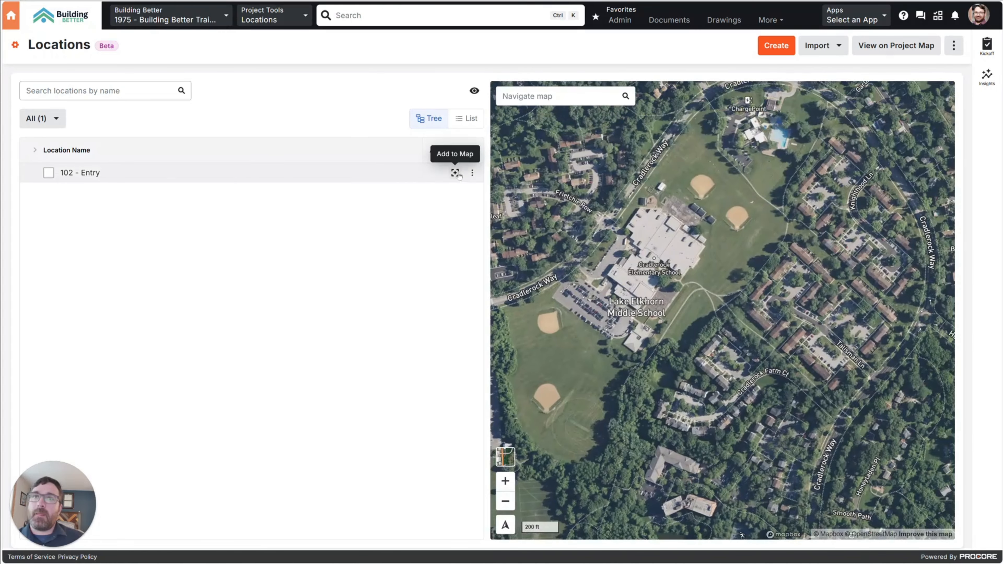
left_click(776, 46)
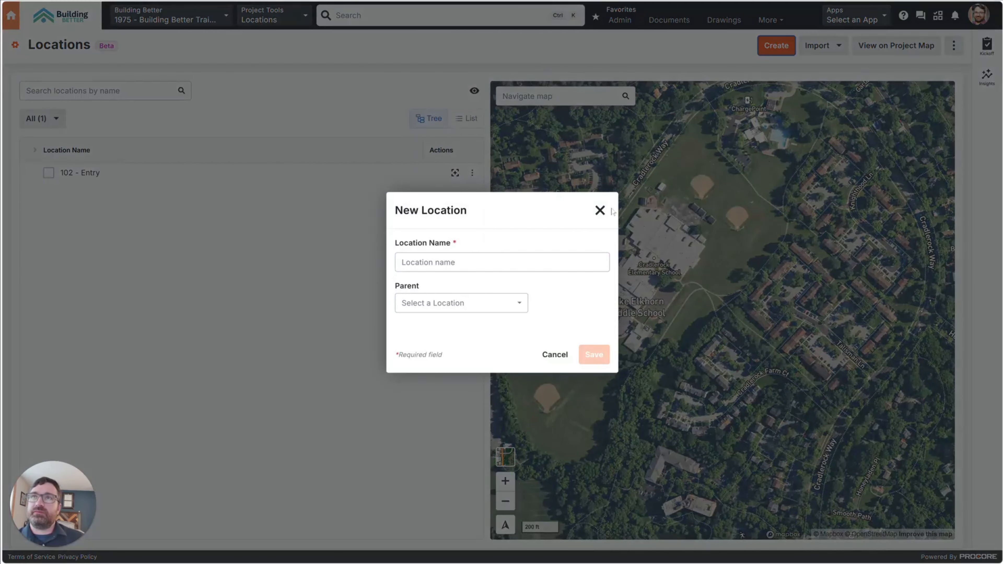
left_click(599, 210)
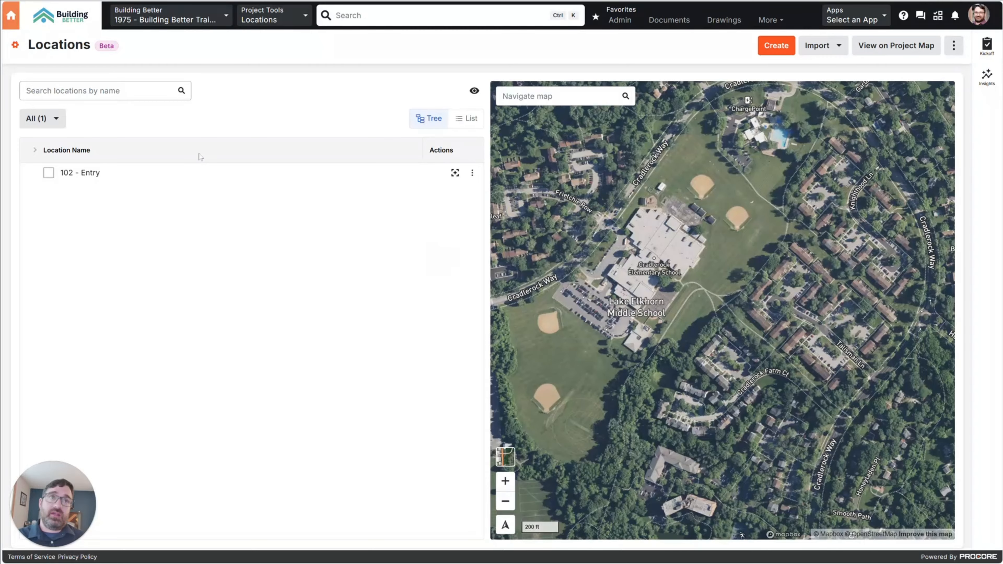
Step: Go to the project's Drawings tool and open architectural drawings A2.0, A1.0 and A1.1 in separate browser tabs
left_click(293, 18)
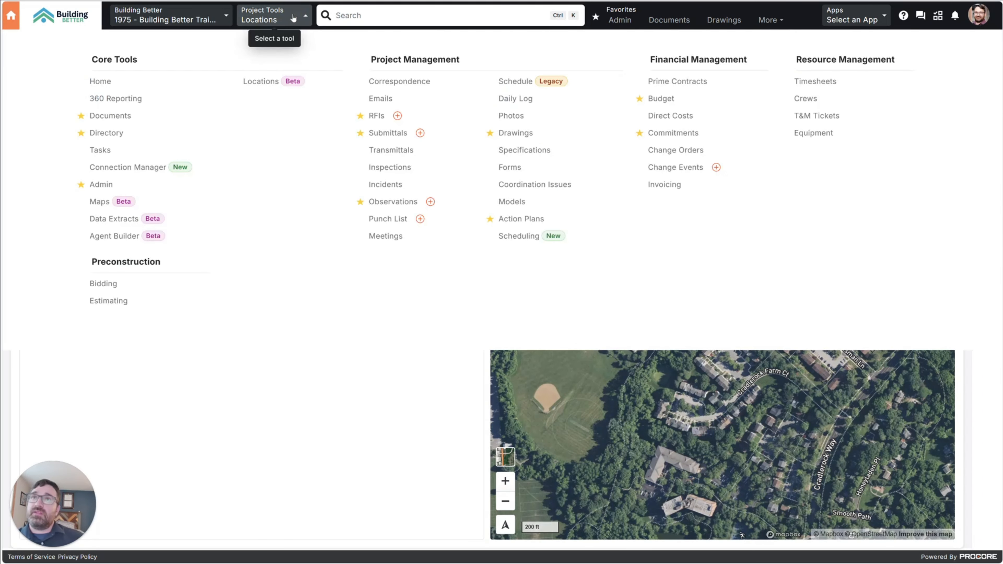
left_click(515, 133)
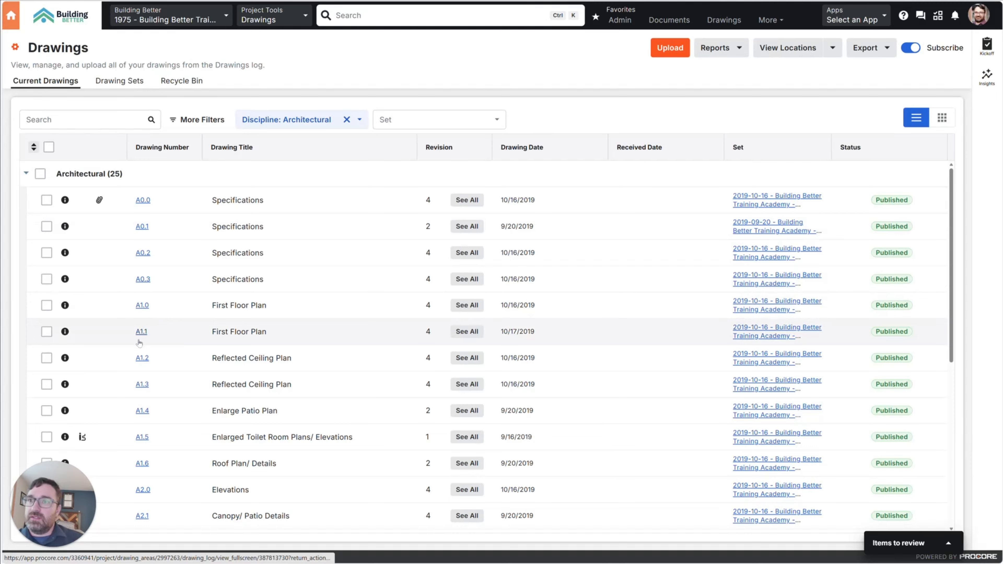
scroll(138, 355, "down", 5)
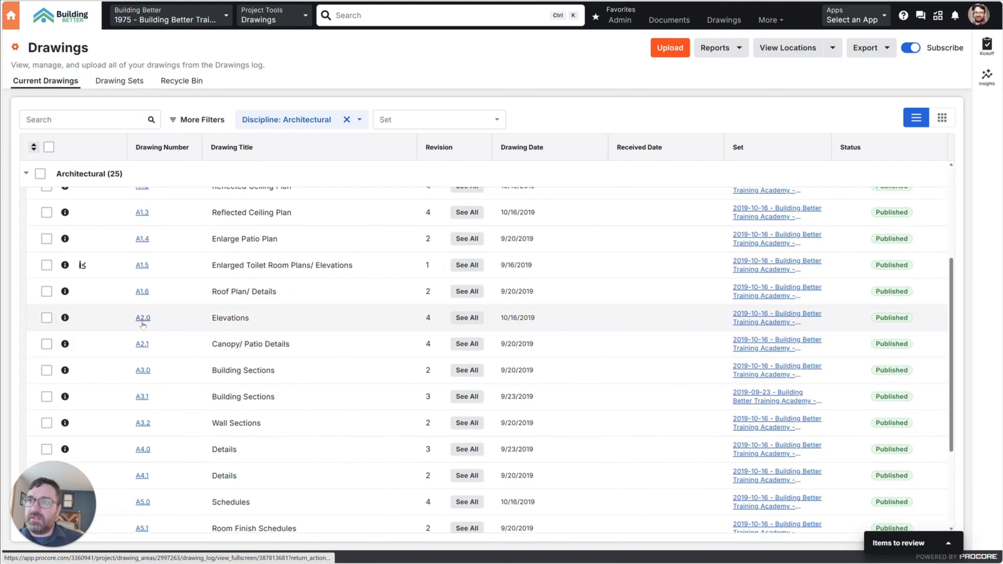
right_click(143, 321)
key("Escape")
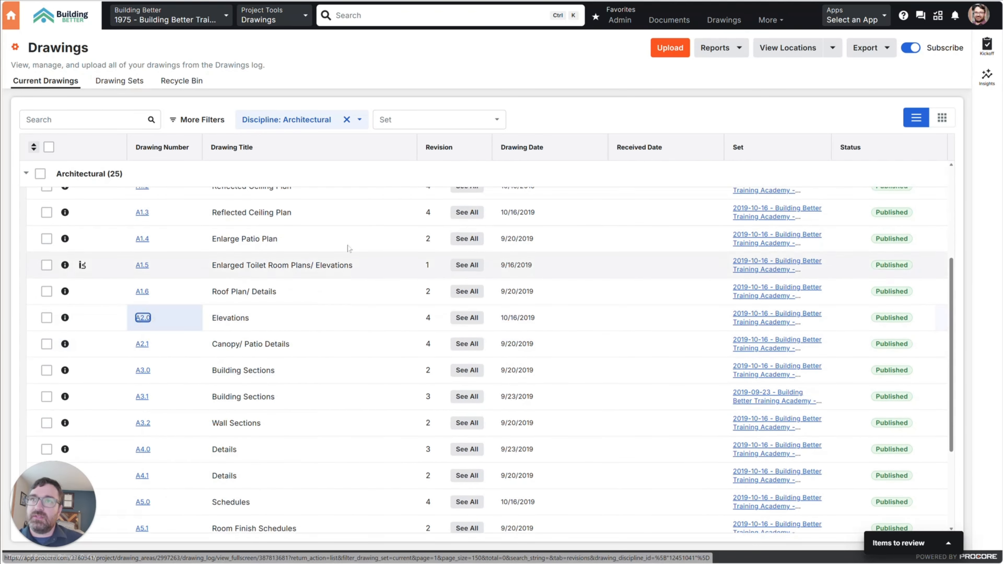
scroll(256, 250, "up", 5)
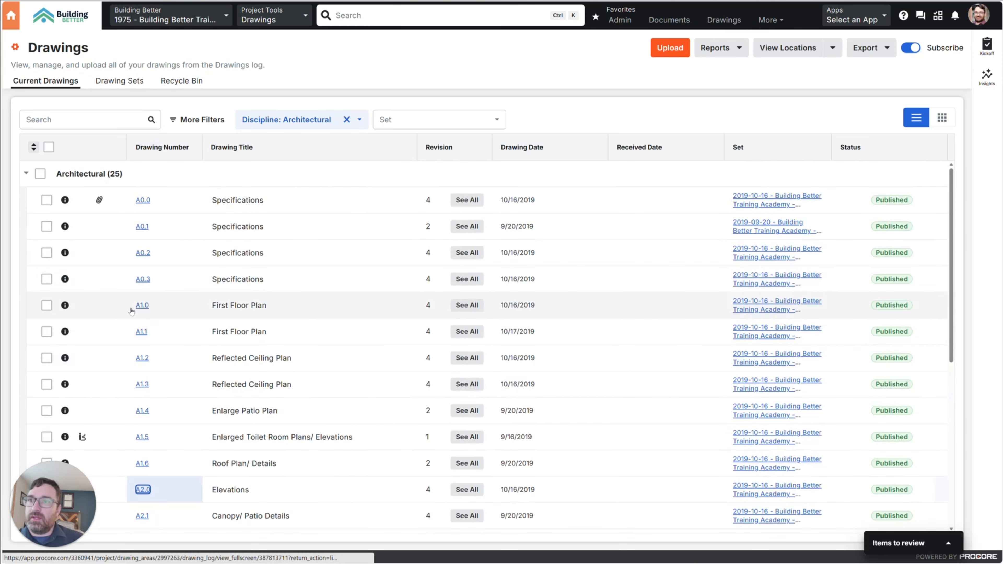
right_click(139, 309)
key("Escape")
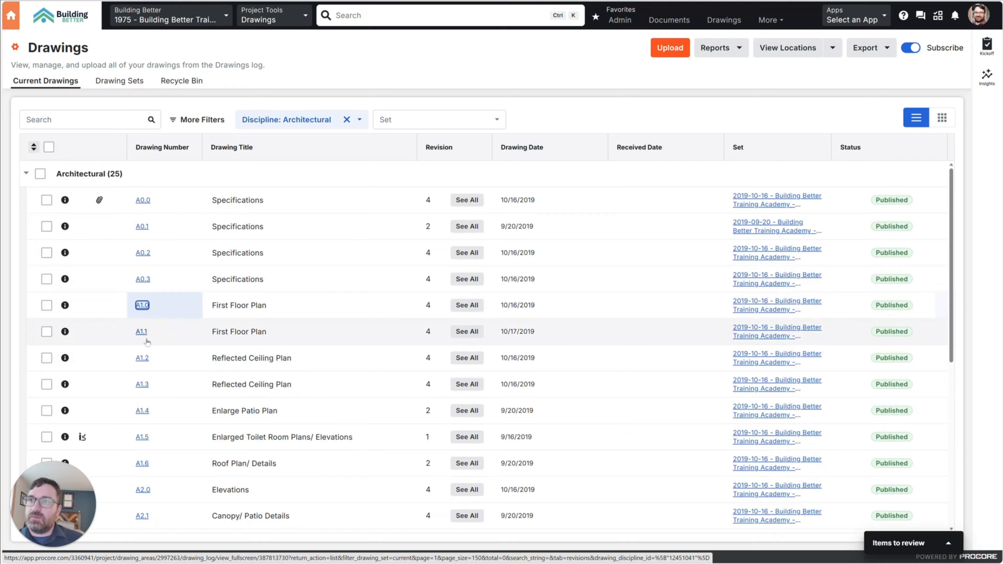
right_click(145, 336)
key("Escape")
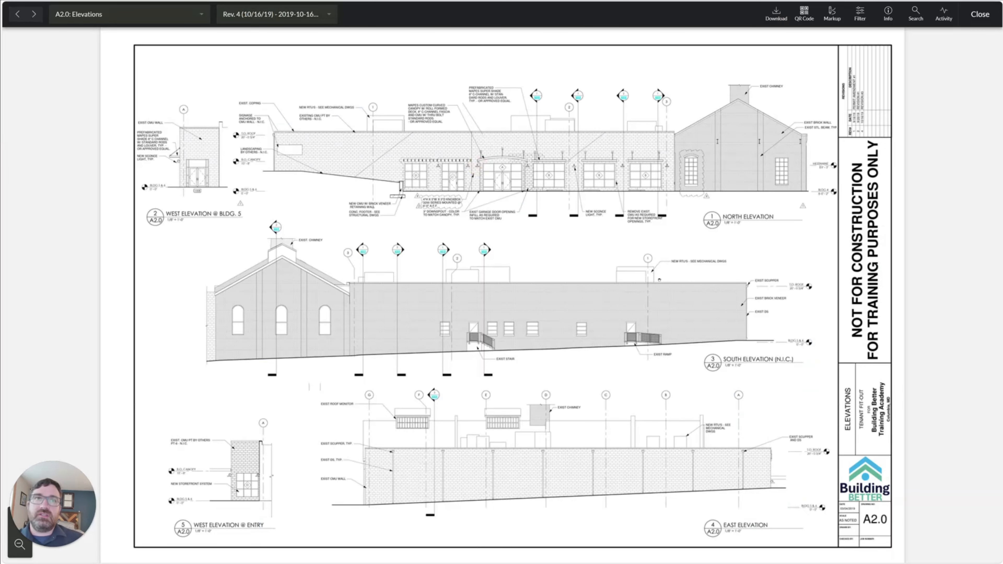
Step: Review the building elevations on drawing A2.0 and the first floor plans on A1.0 and A1.1
scroll(819, 190, "up", 5)
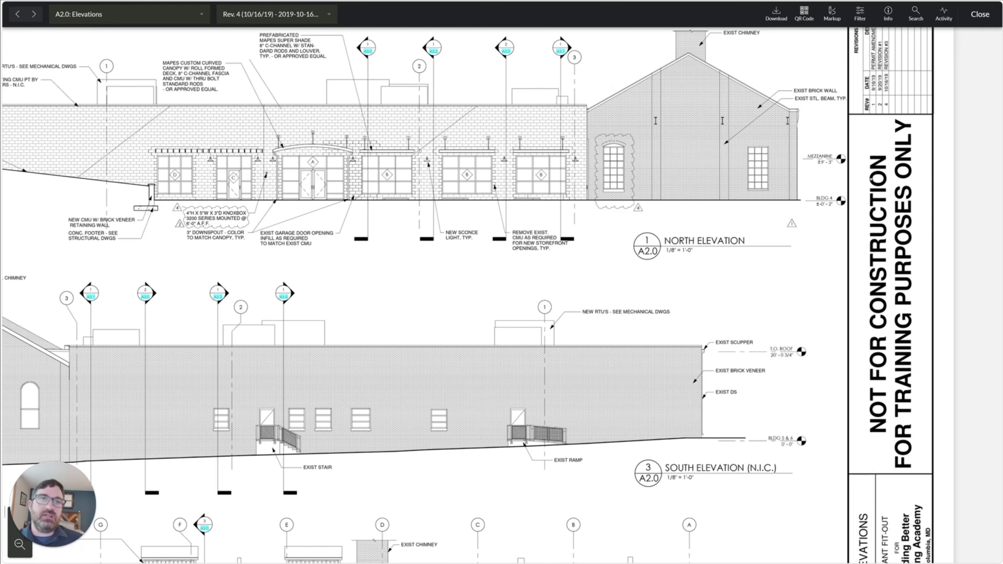
key("alt+Left")
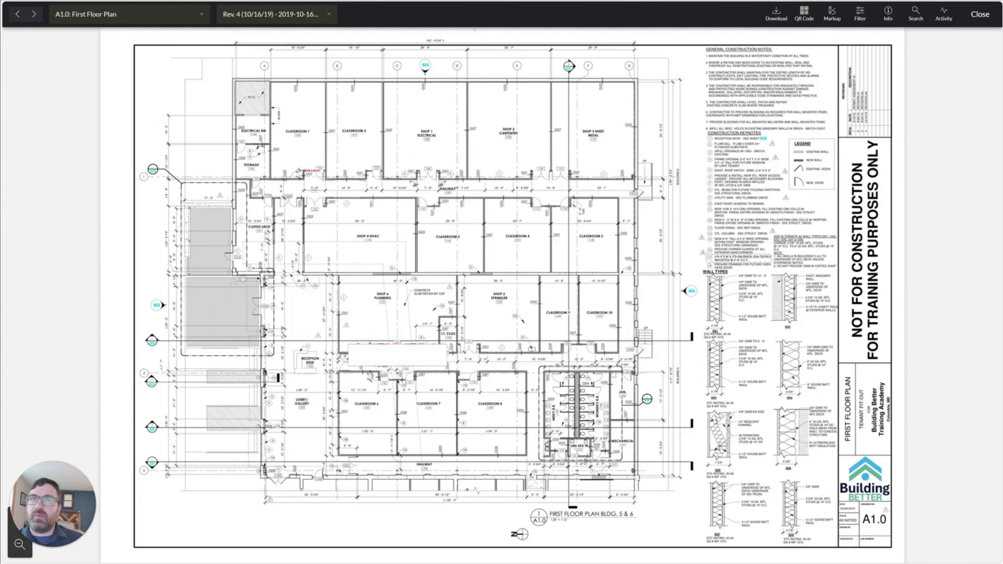
key("Right")
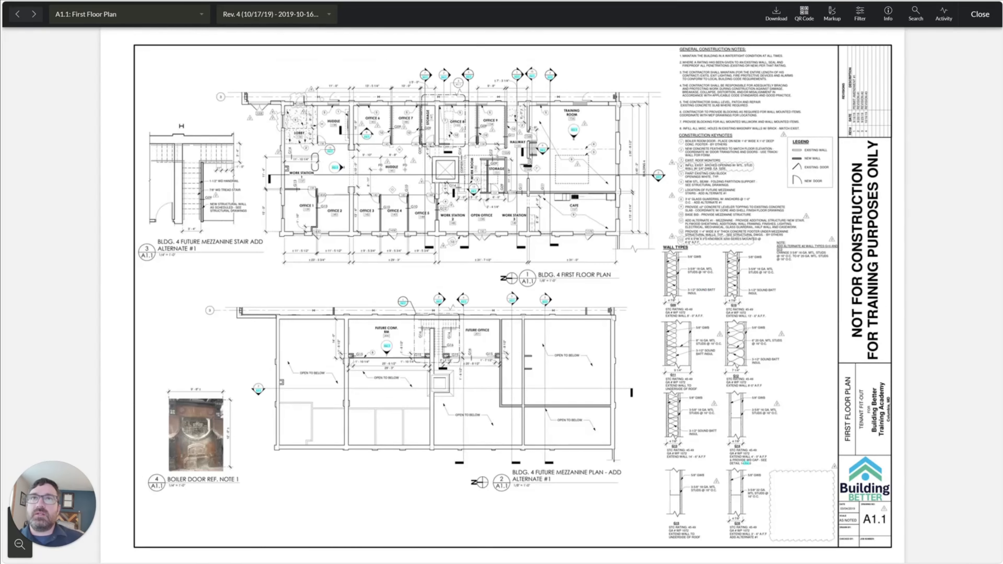
Step: Return to the Locations tool and delete the existing location 102 - Entry
key("Escape")
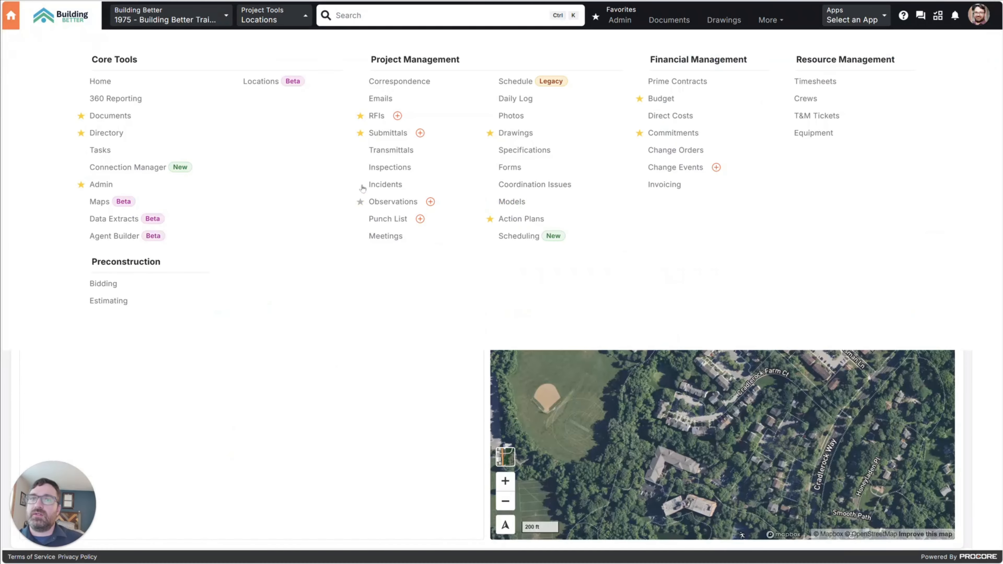
left_click(291, 383)
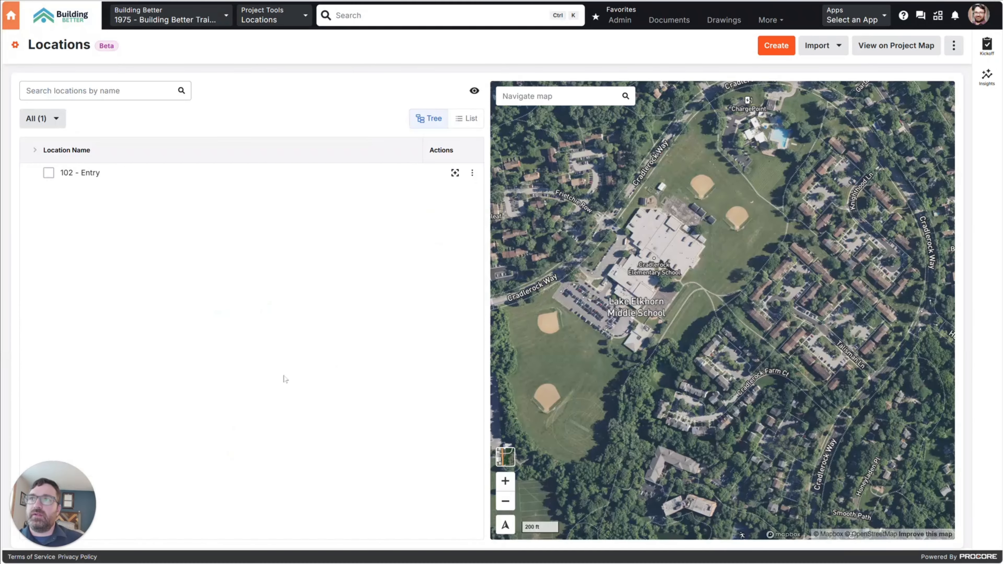
left_click(472, 175)
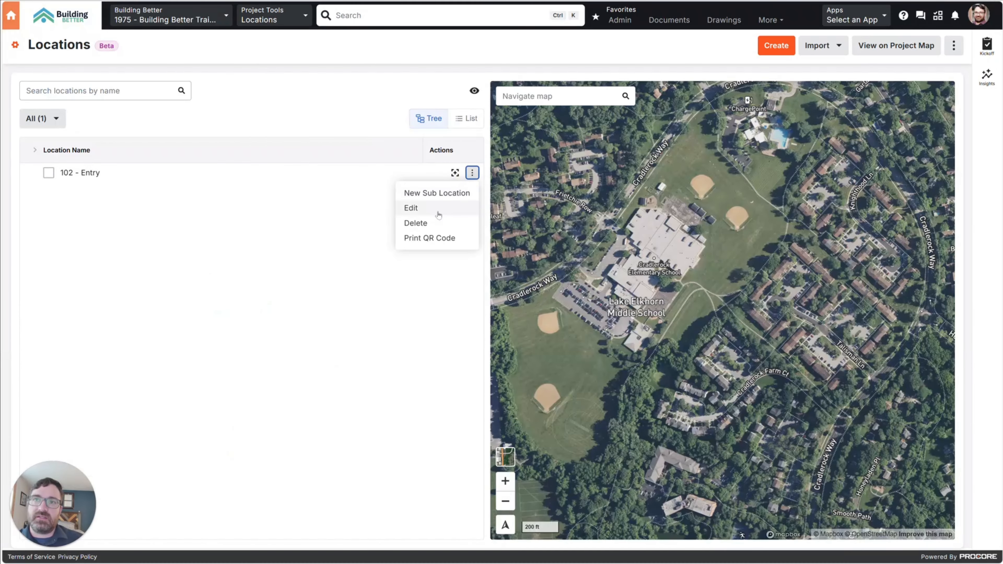
left_click(434, 224)
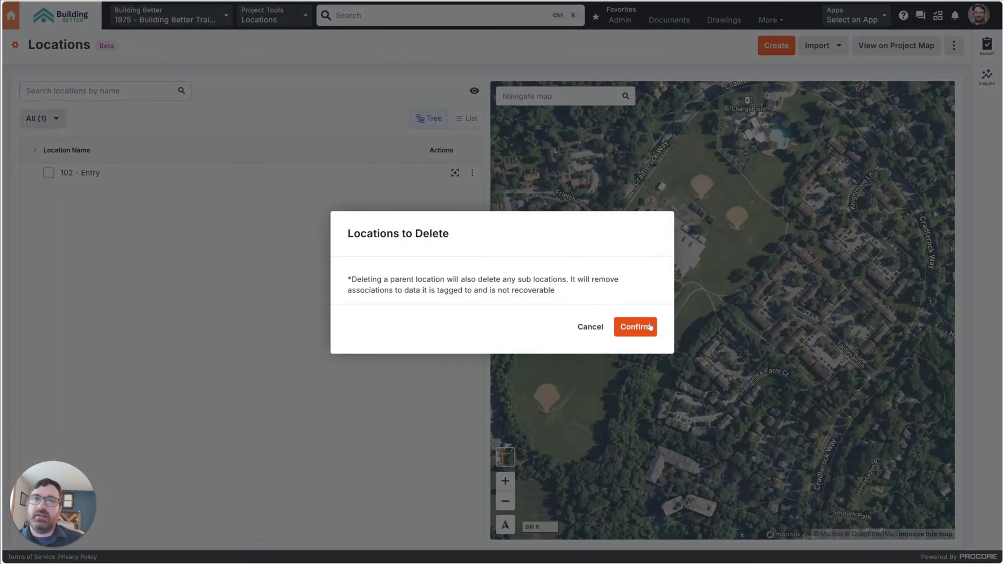
left_click(638, 327)
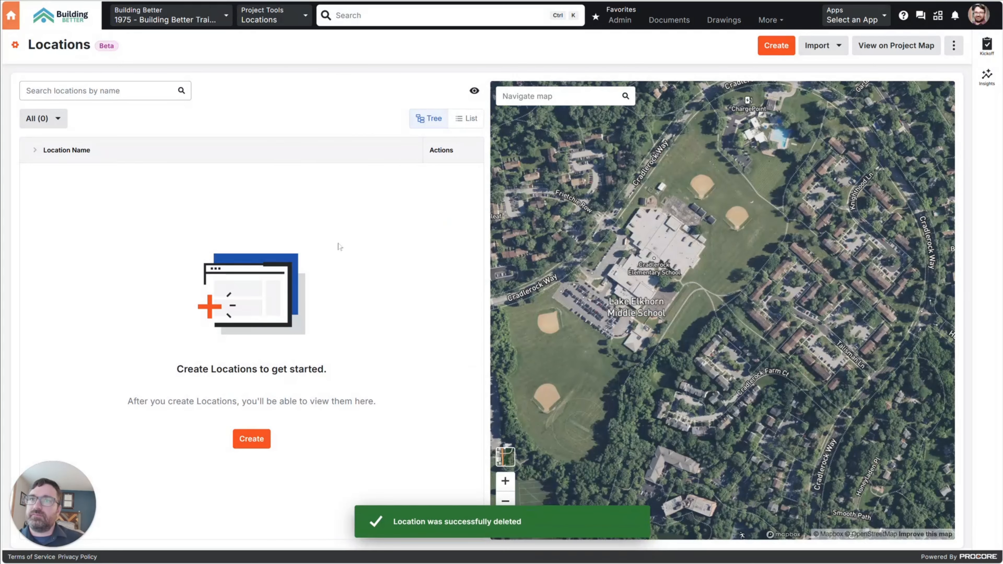
Step: Create a top-level location named 1975 - Training Academy with no parent
left_click(243, 441)
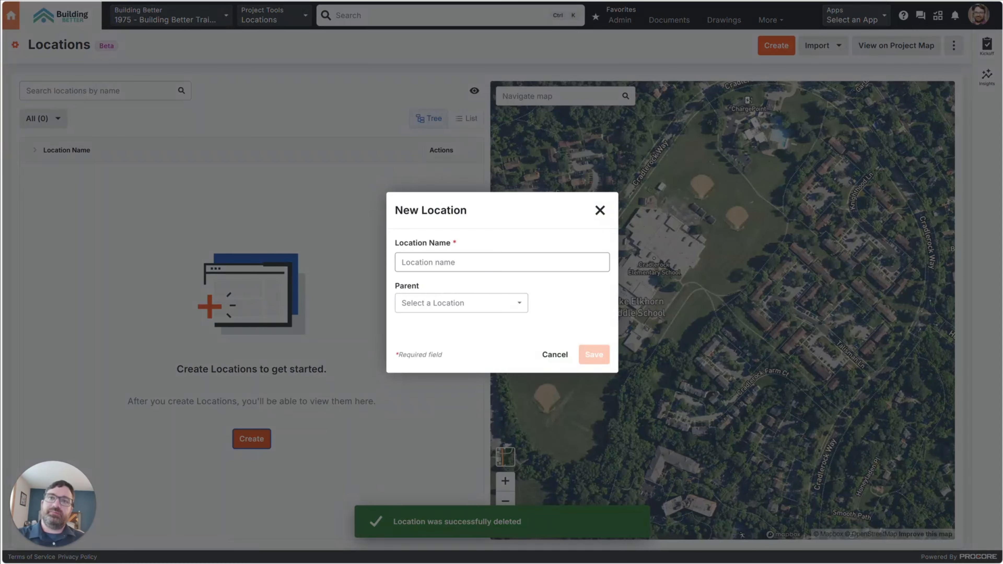
left_click(456, 263)
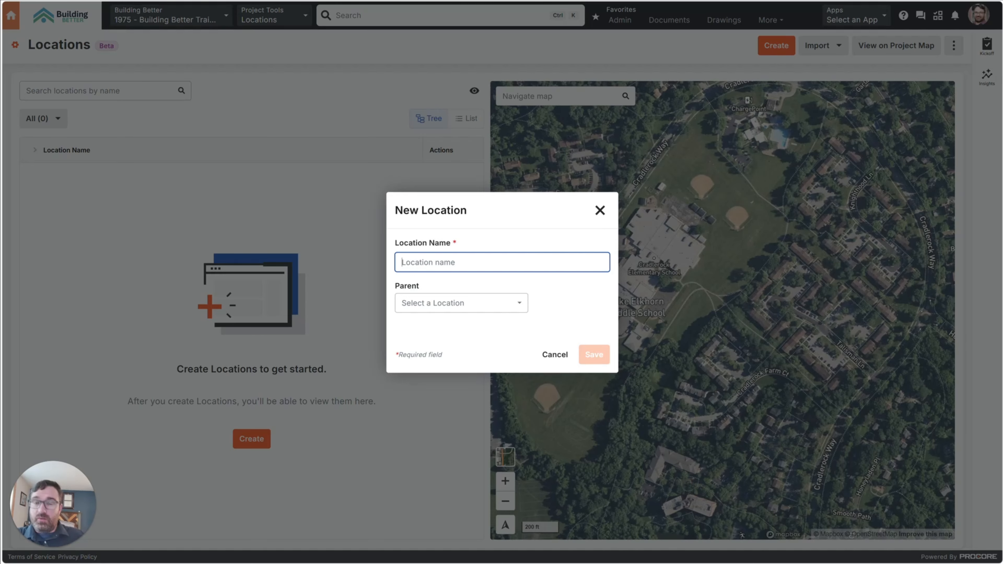
type("1975")
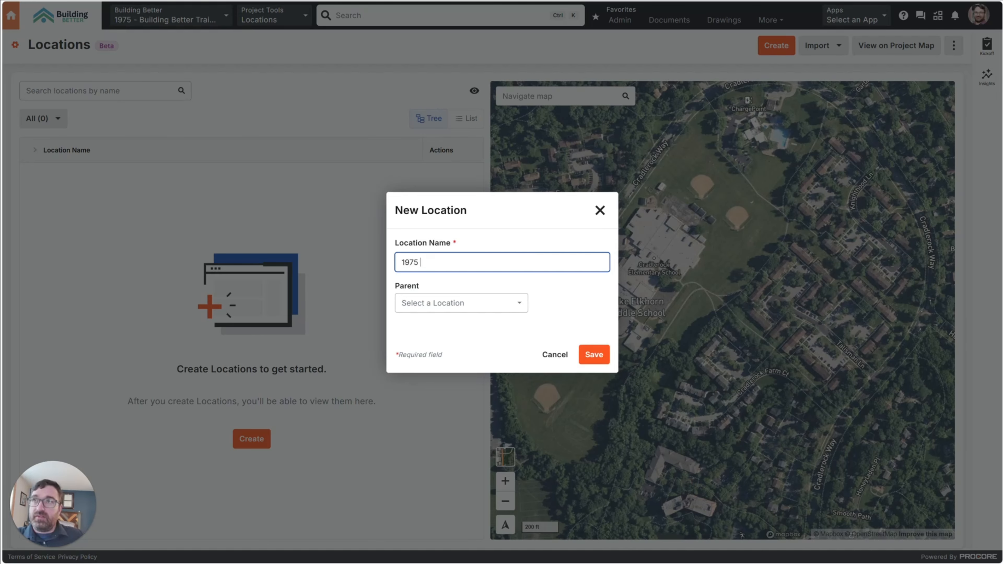
type(" -")
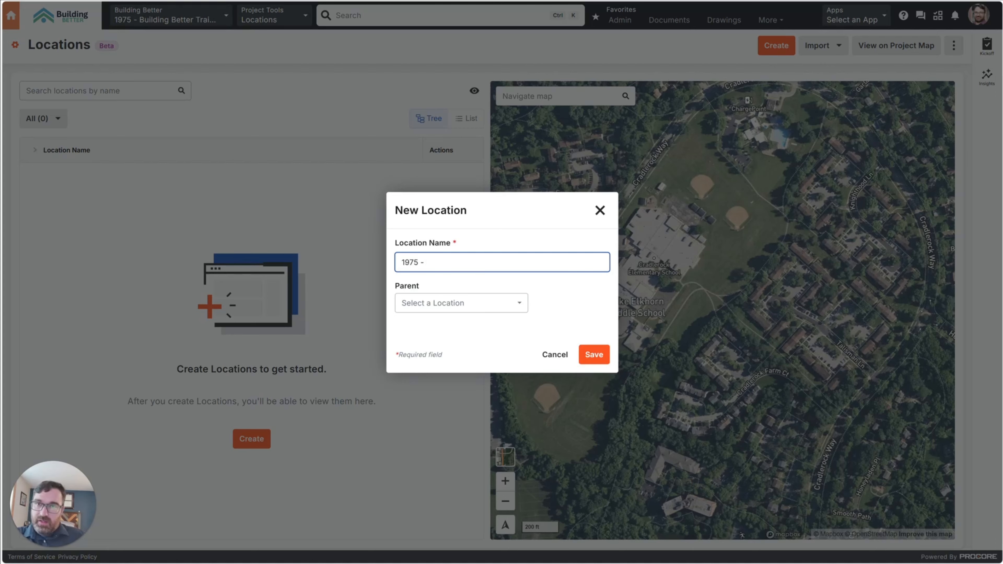
type(" Buiin")
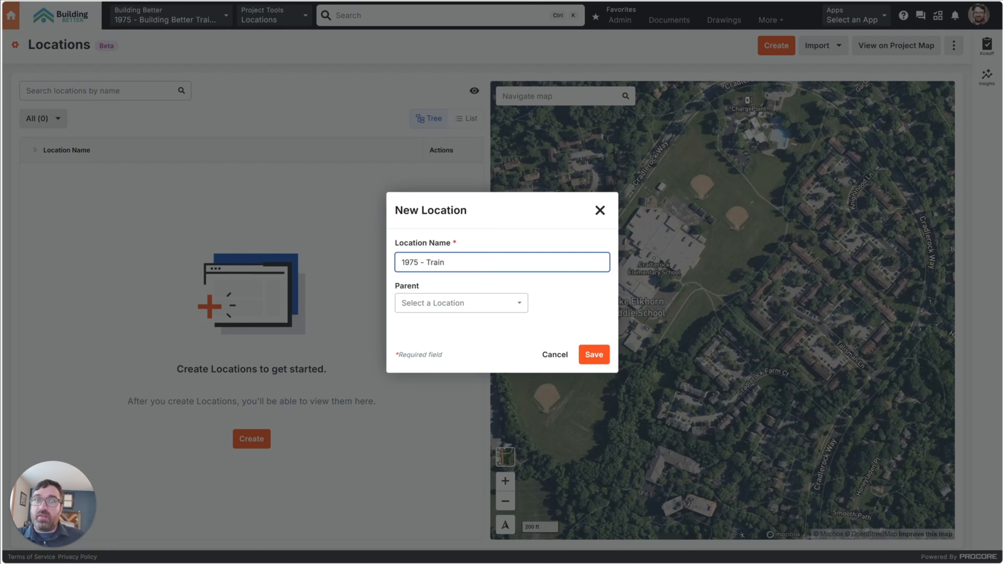
type("ing Academ")
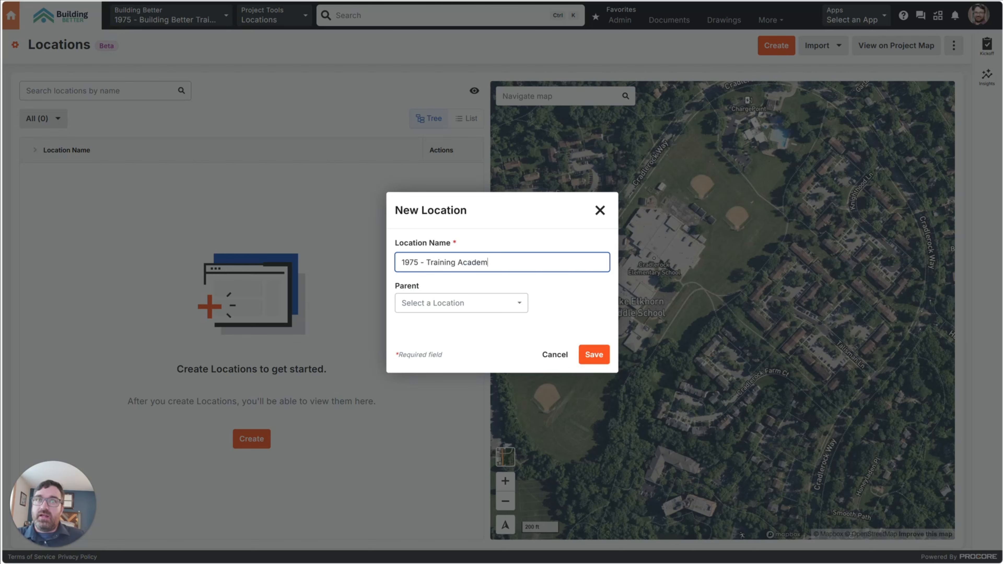
type("y")
left_click(456, 303)
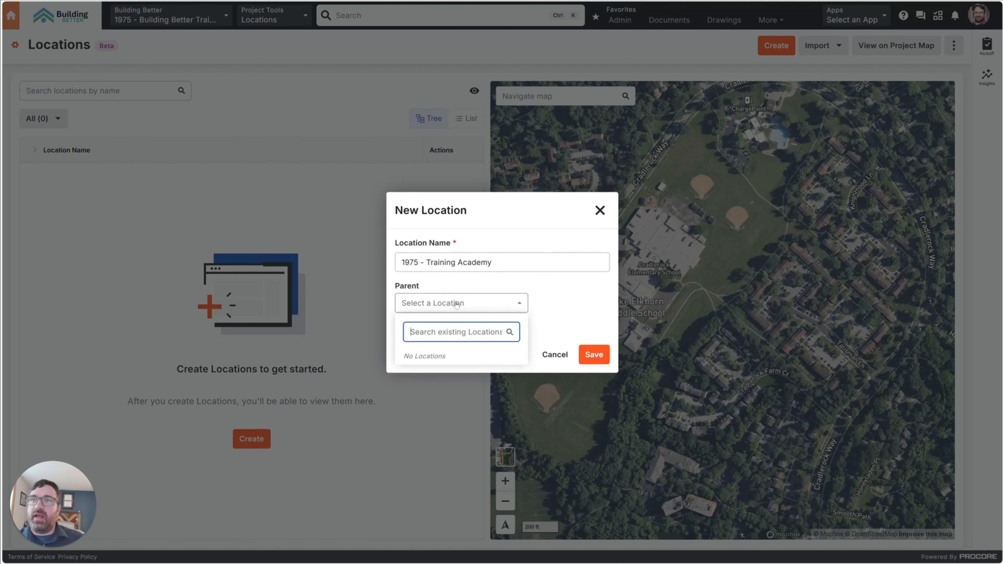
left_click(480, 286)
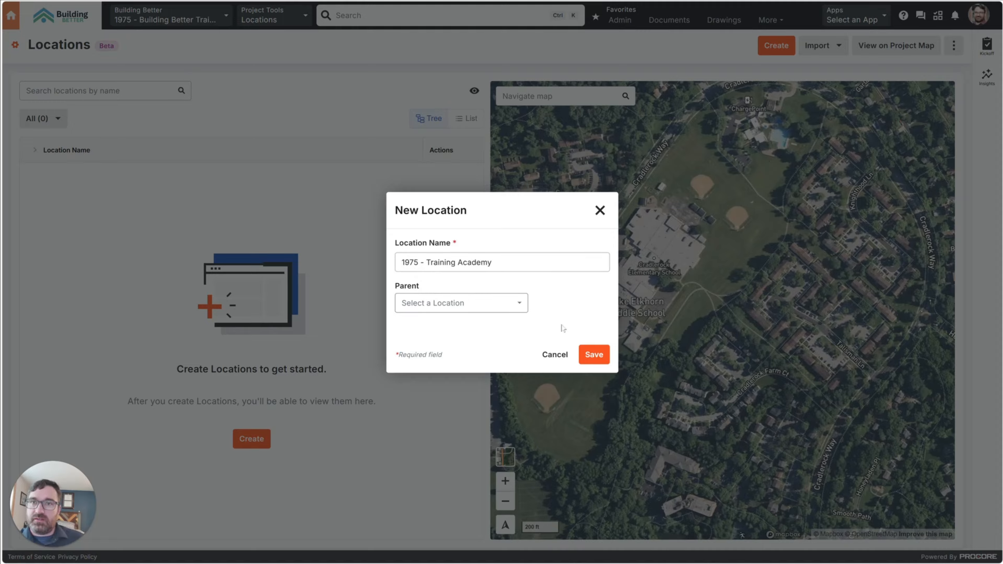
left_click(592, 355)
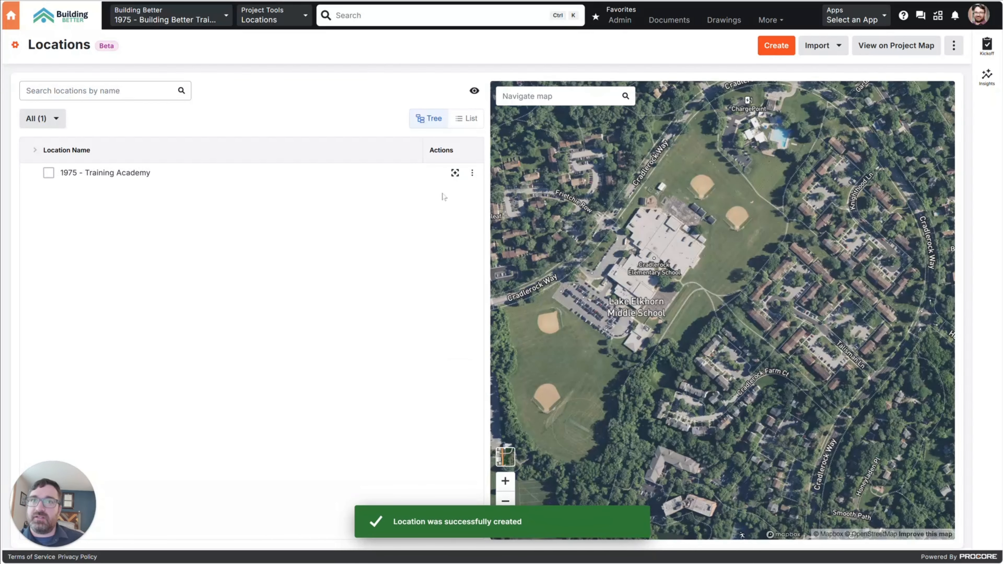
Step: Start a new sub-location under 1975 - Training Academy and enter Building as its name
left_click(472, 174)
left_click(472, 174)
left_click(472, 174)
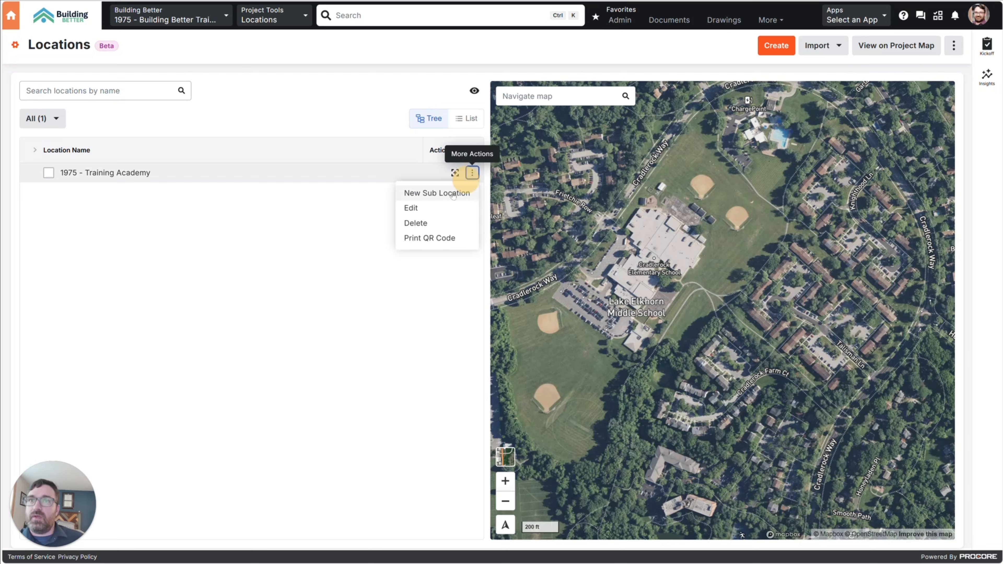
left_click(411, 193)
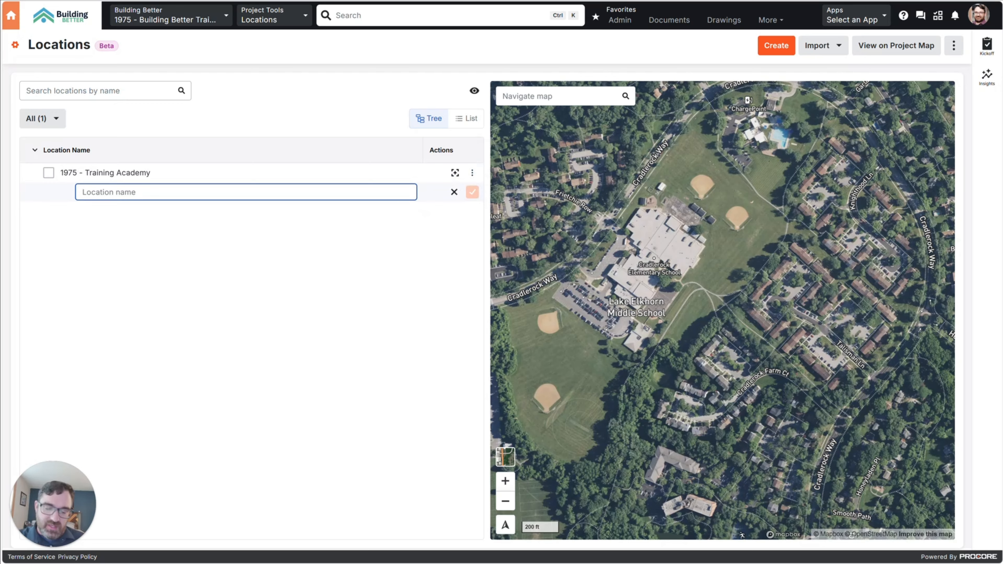
type("Build")
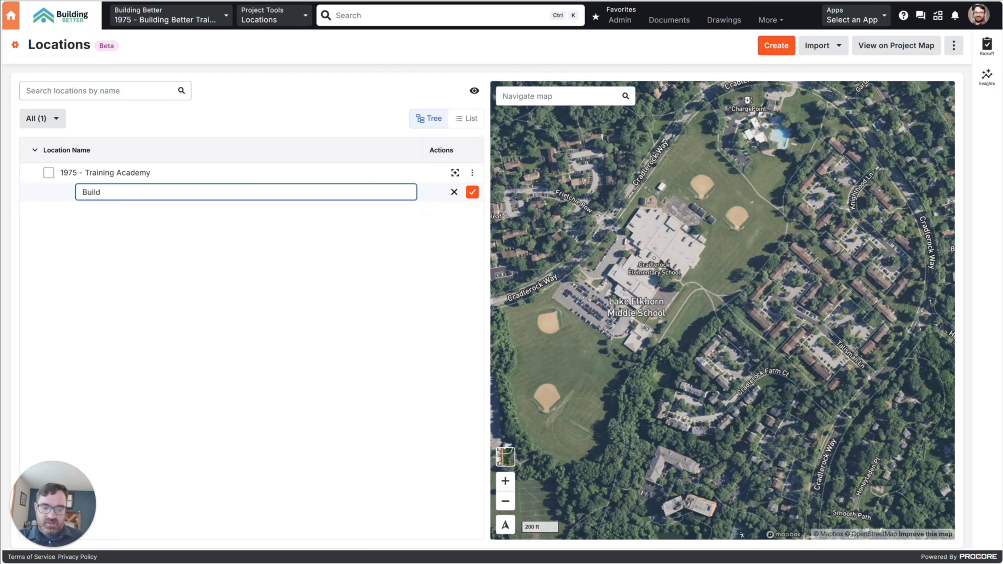
type("ing")
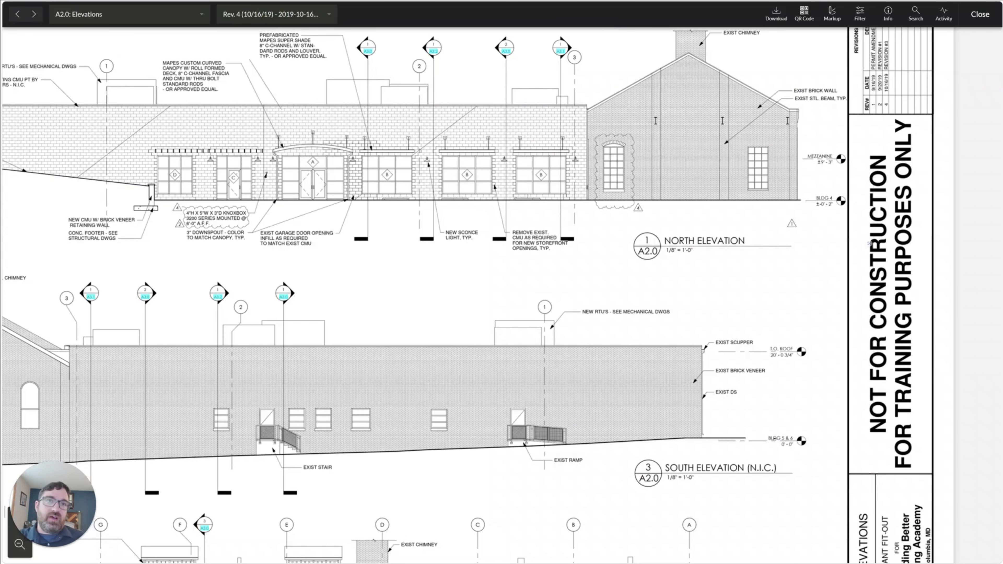
Step: Check the building labels on the A2.0 elevations and look through the list of project drawings
left_click_drag(397, 475, 573, 273)
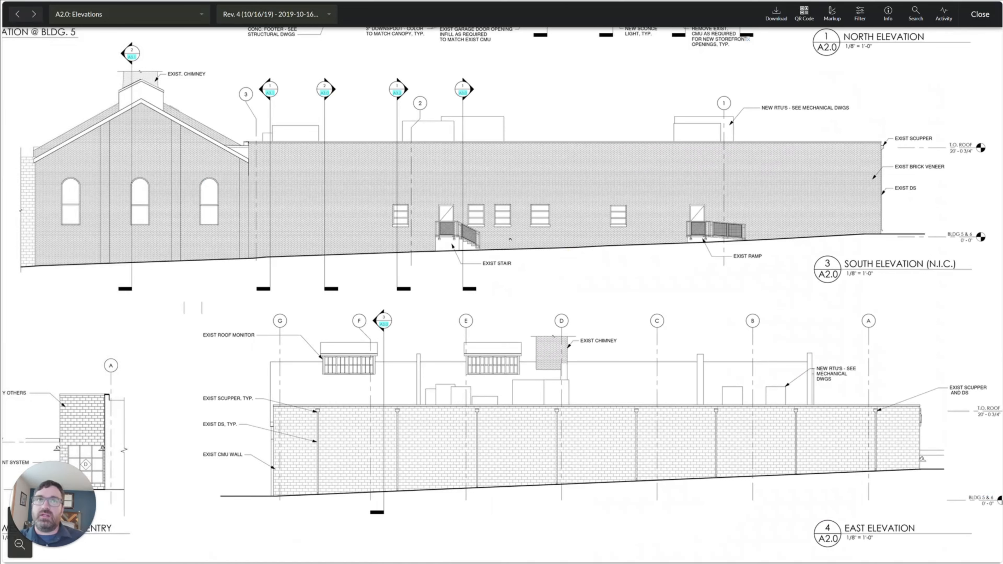
left_click(146, 15)
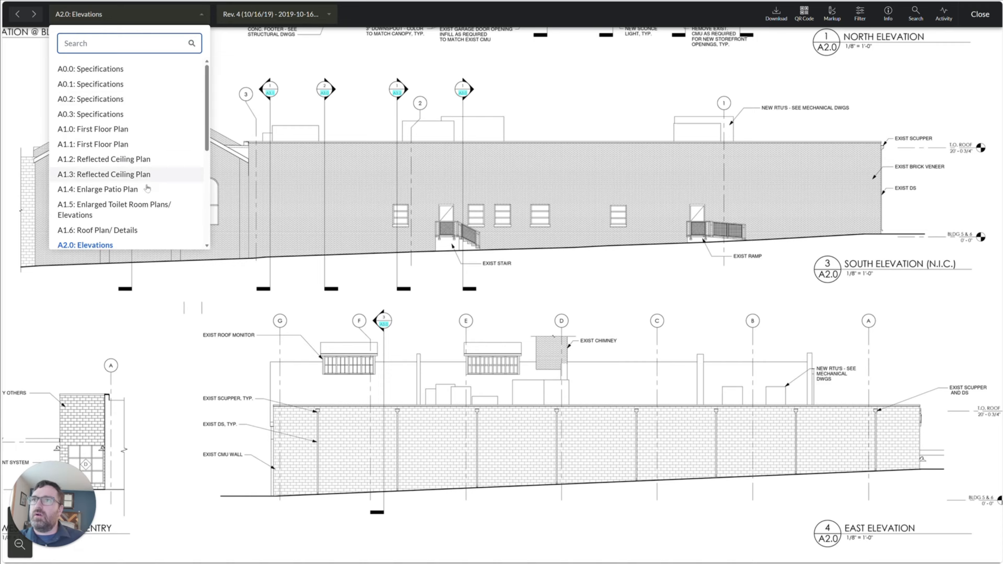
scroll(127, 214, "down", 2)
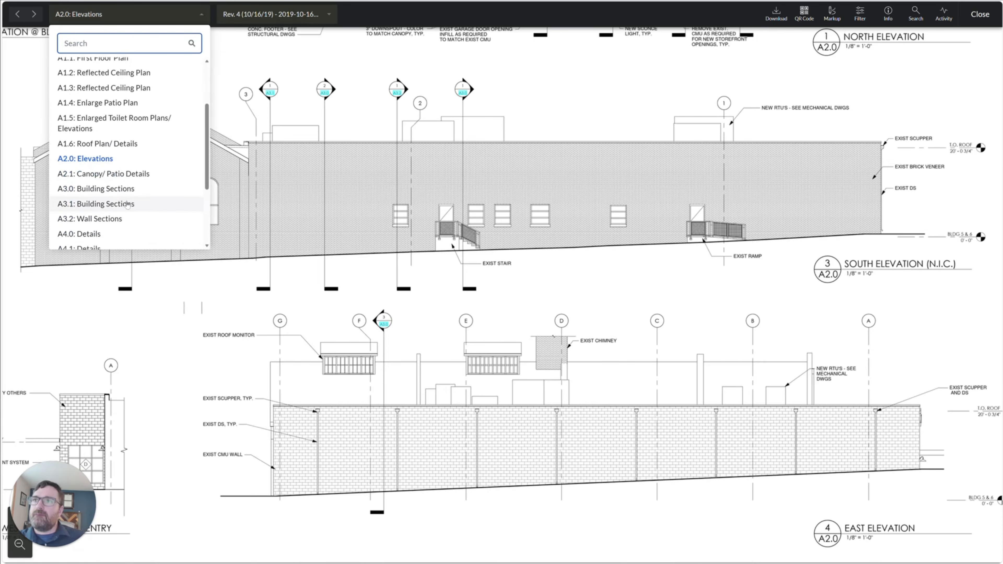
scroll(128, 214, "down", 3)
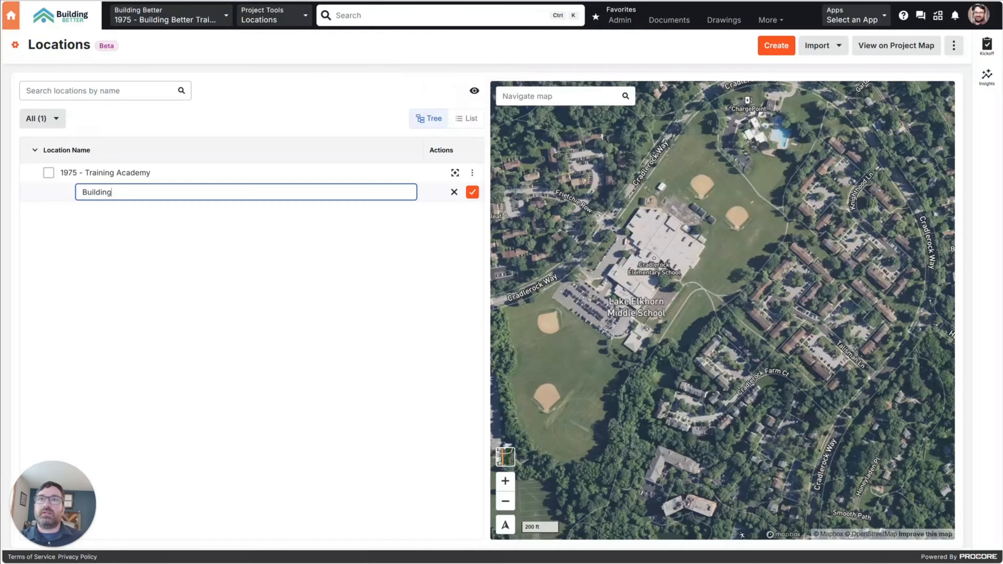
Step: Replace the unsaved sub-location's name with 5&6 - Building 5 & 6 and save it
key("ctrl+a")
type("5")
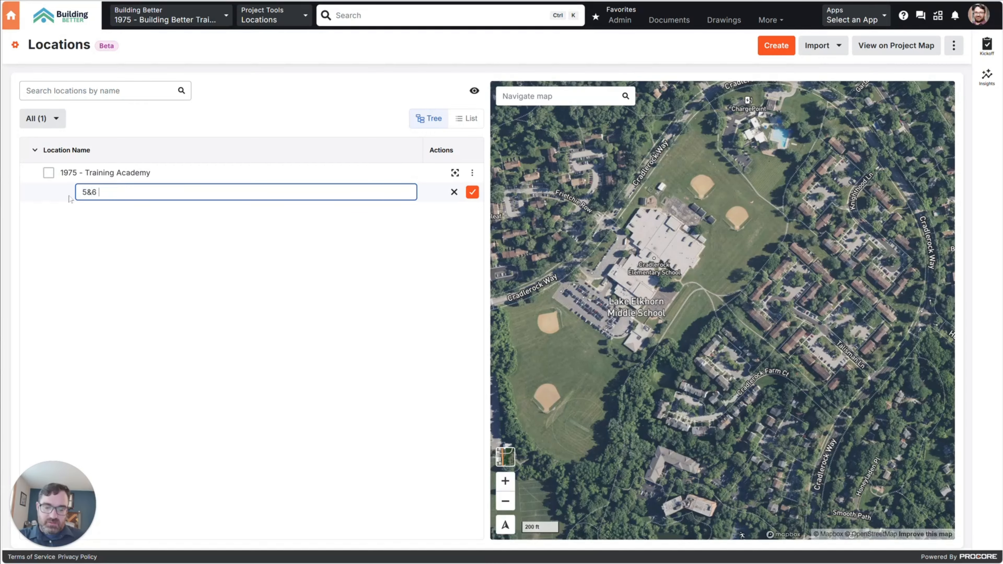
type("&6 - Building 5 & 6")
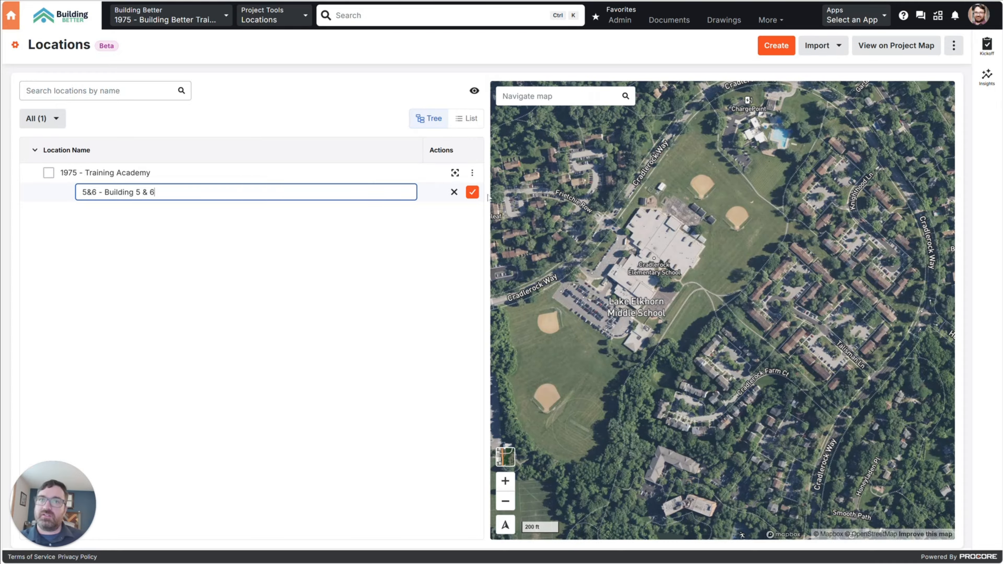
left_click(472, 192)
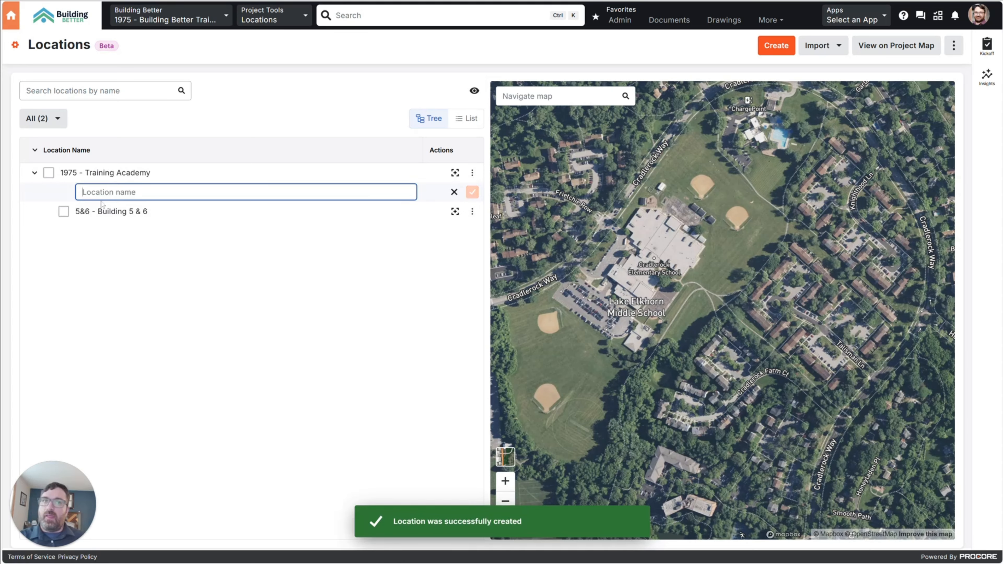
Step: Add a second sub-location named 4 - Building 4 under 1975 - Training Academy
type("4")
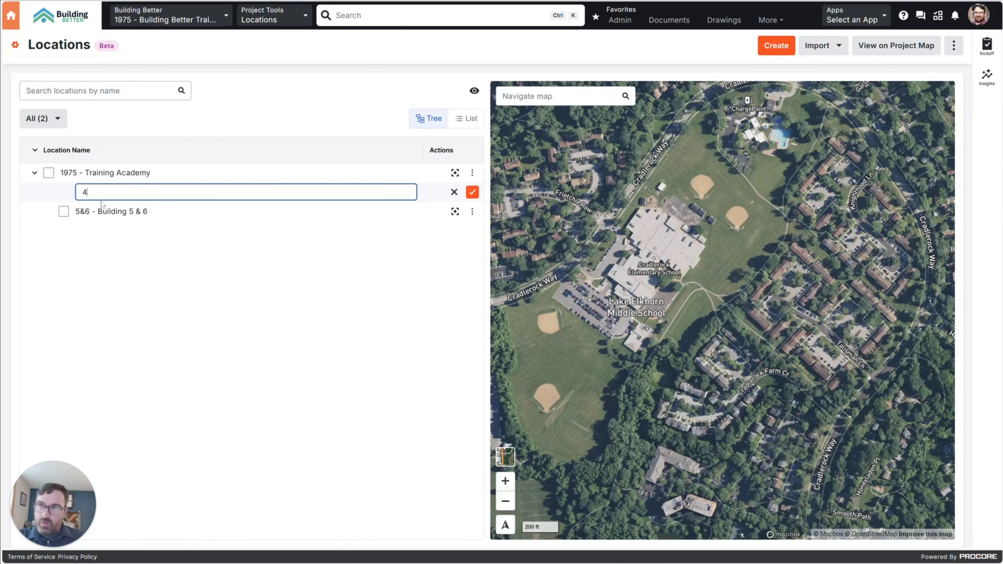
type(" - Building 4")
key("Return")
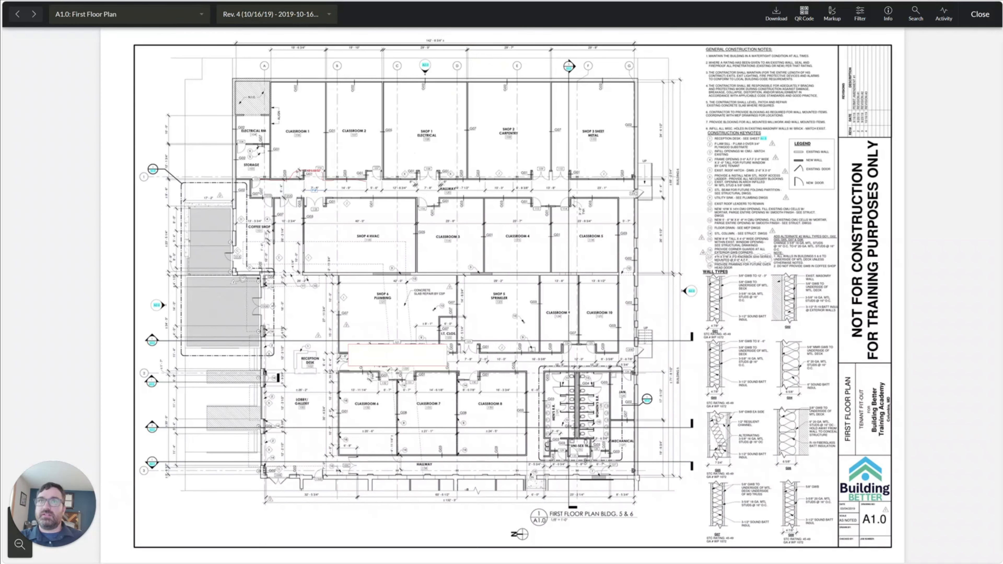
Step: Add a sub-location named 01 - First Floor under 5&6 - Building 5 & 6
key("Escape")
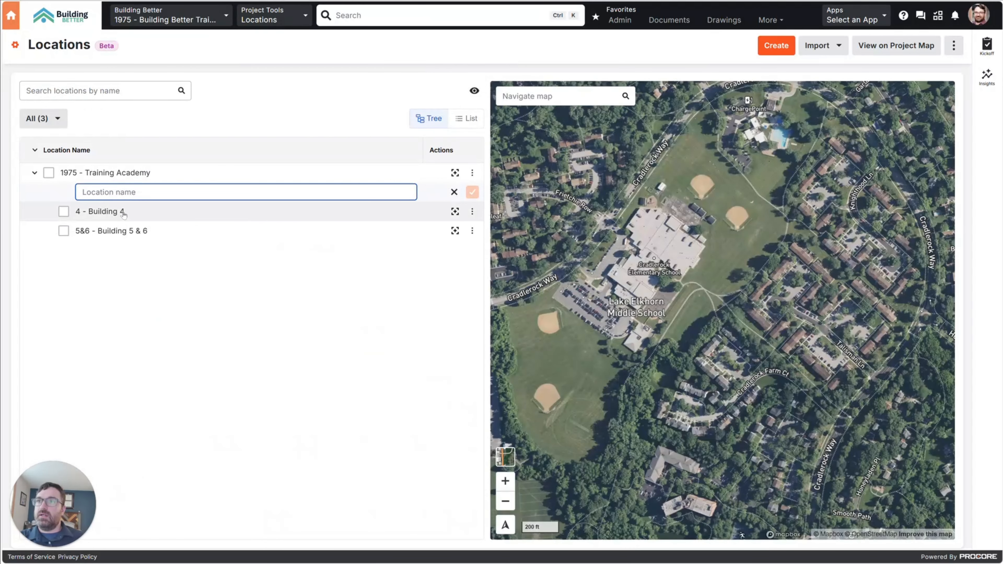
left_click(166, 231)
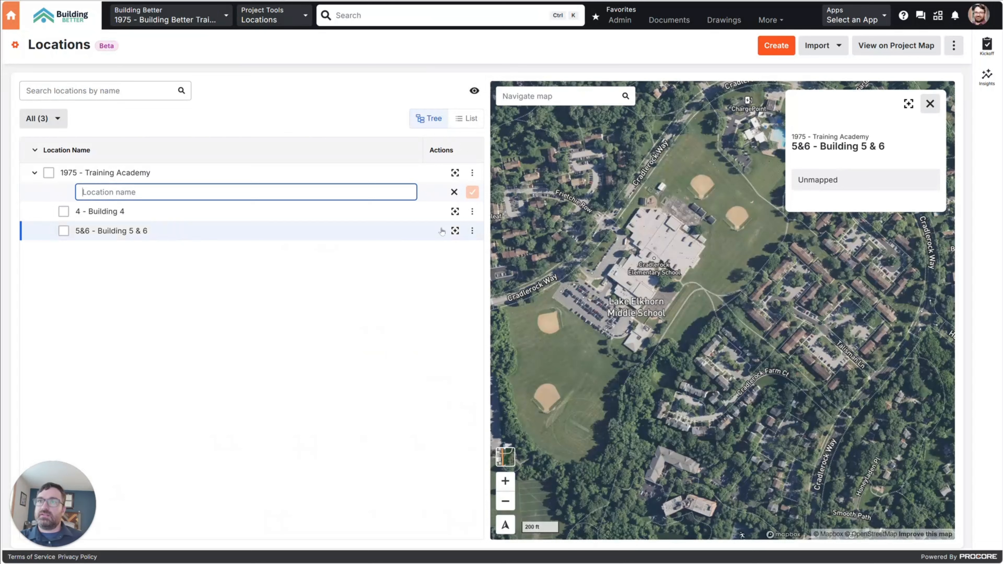
left_click(472, 233)
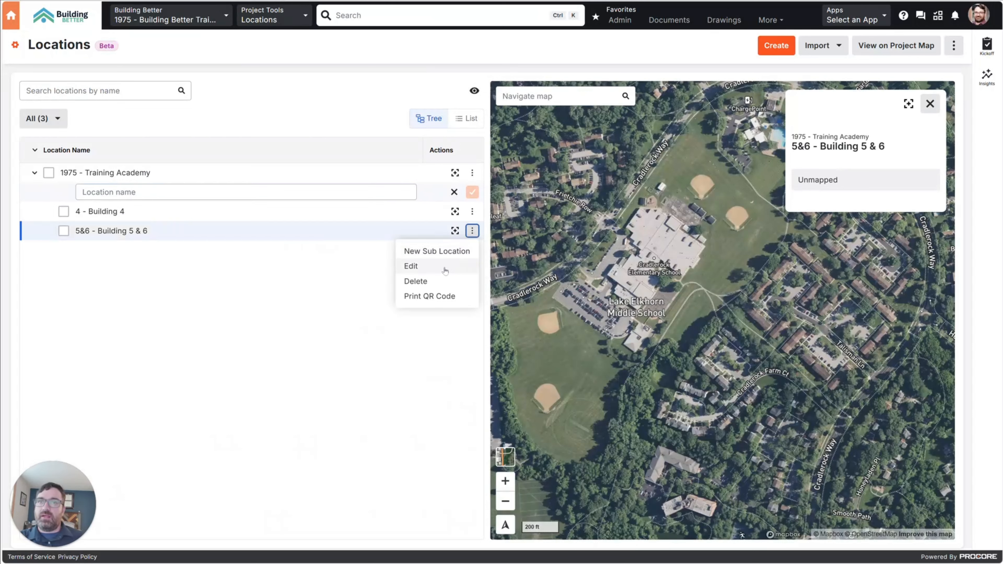
left_click(428, 252)
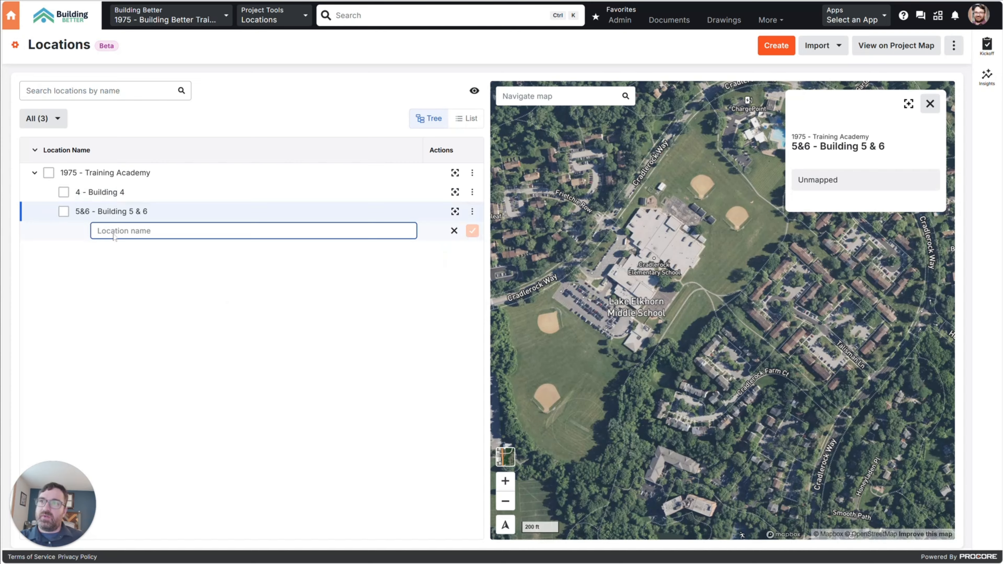
type("01")
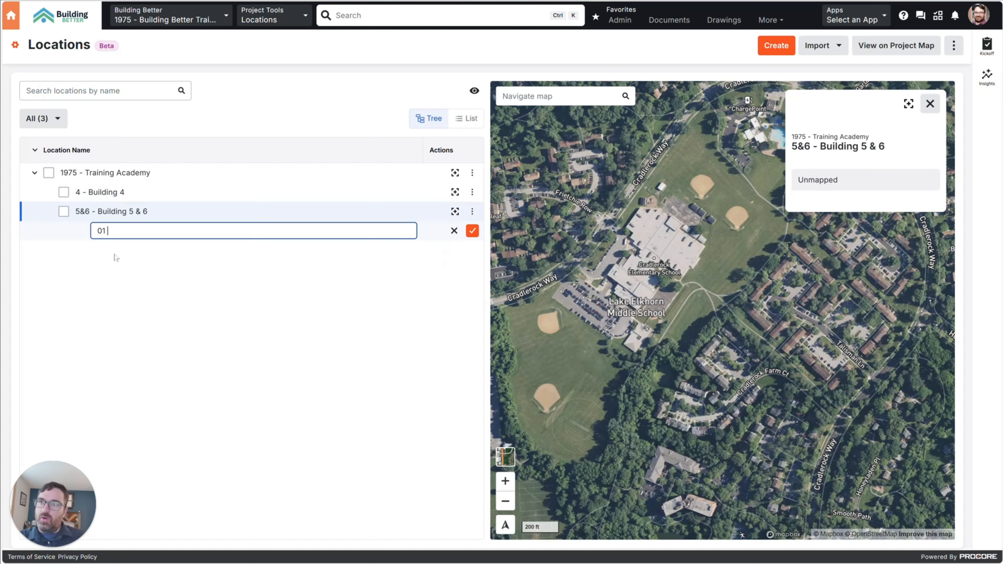
type(" - First")
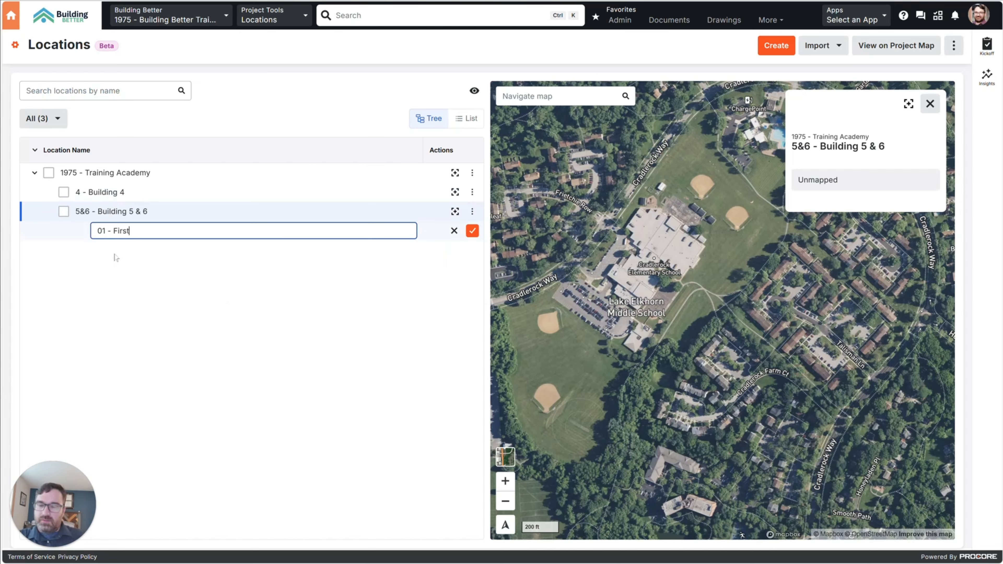
type(" Floor")
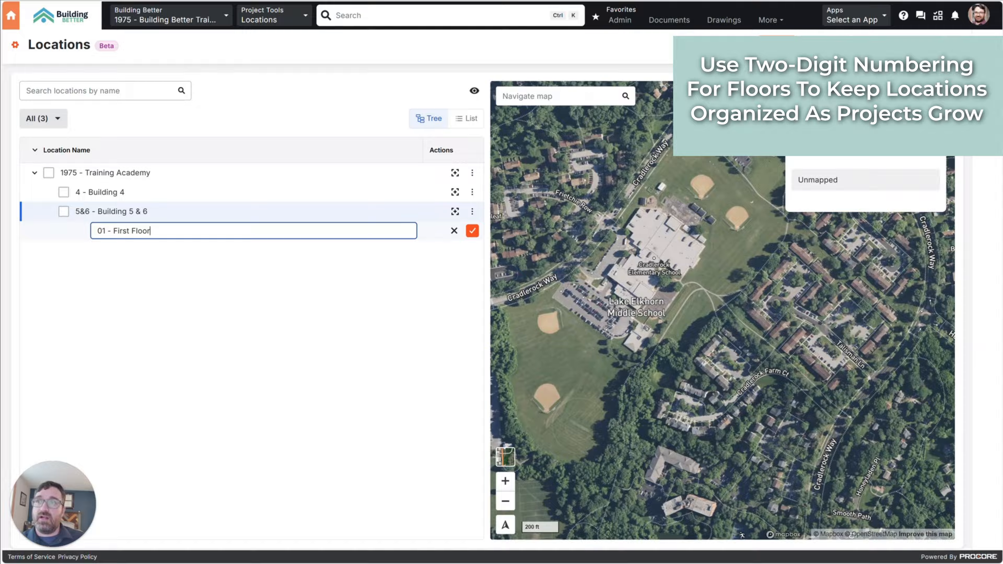
double_click(100, 230)
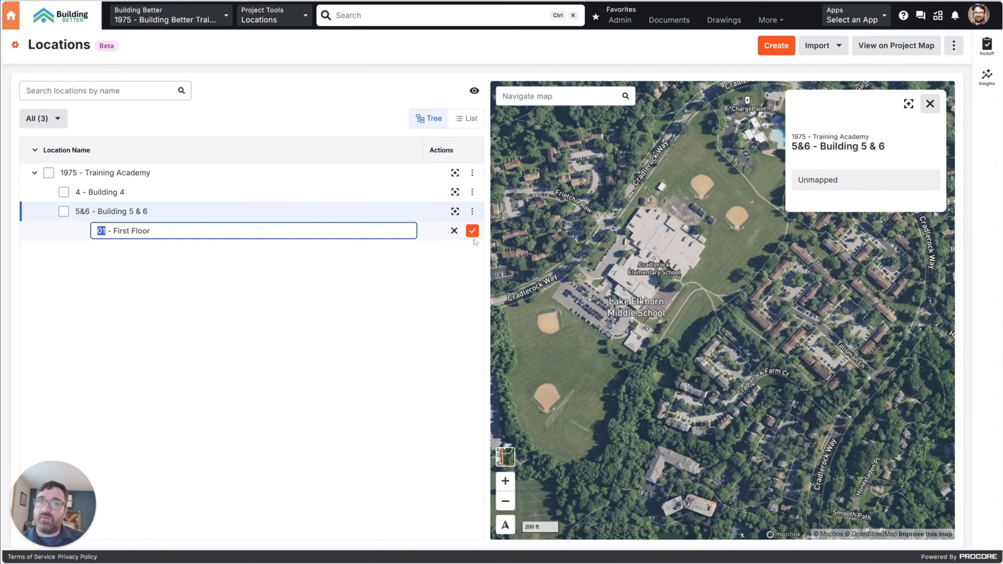
left_click(472, 230)
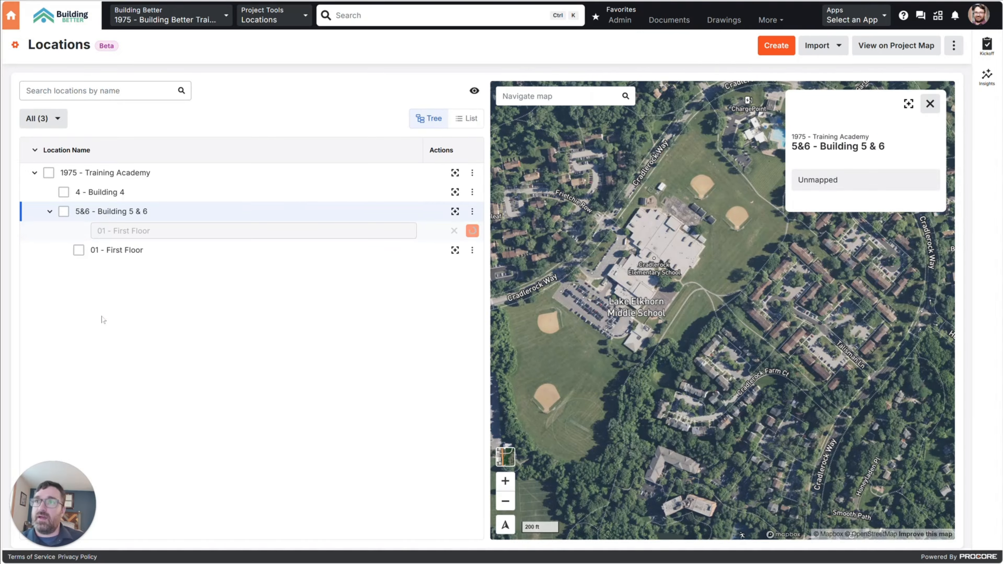
Step: Add a sub-location named 01 - First Floor under 4 - Building 4
left_click(210, 191)
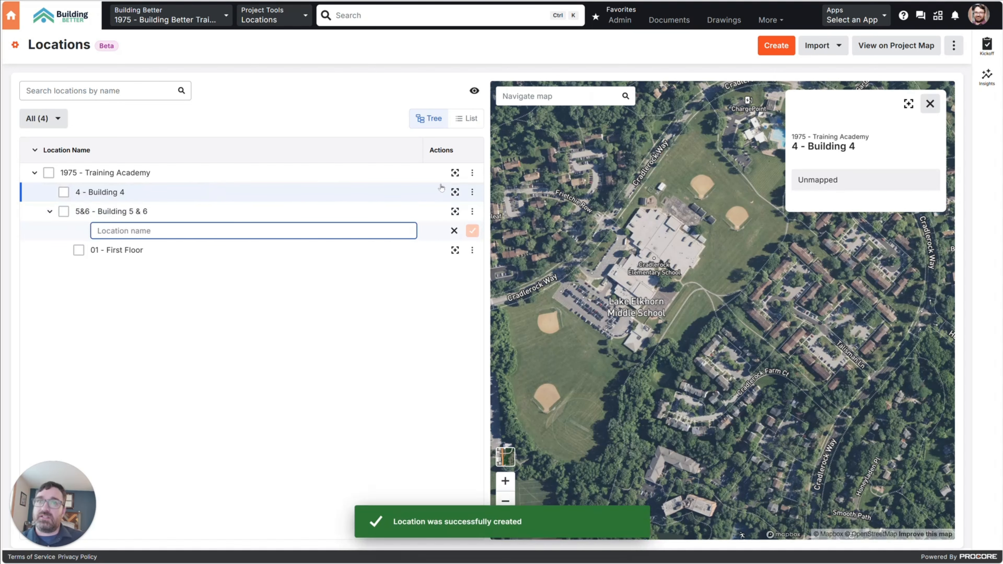
left_click(473, 192)
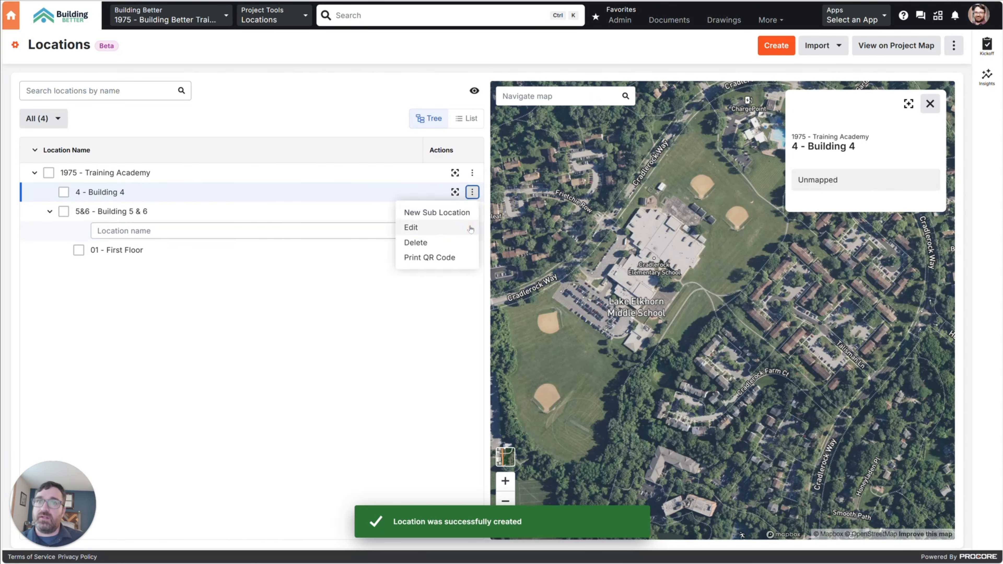
left_click(463, 215)
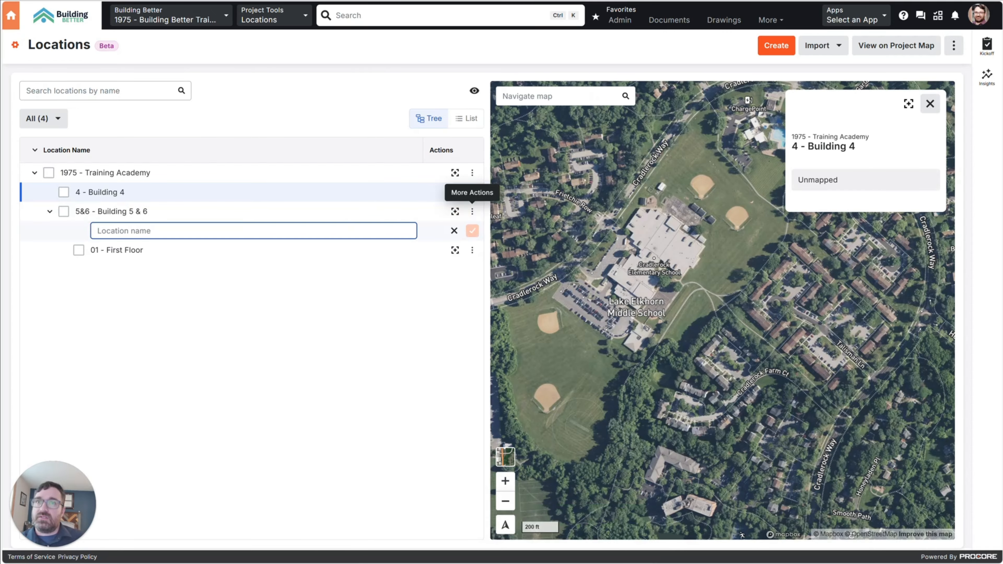
left_click(472, 192)
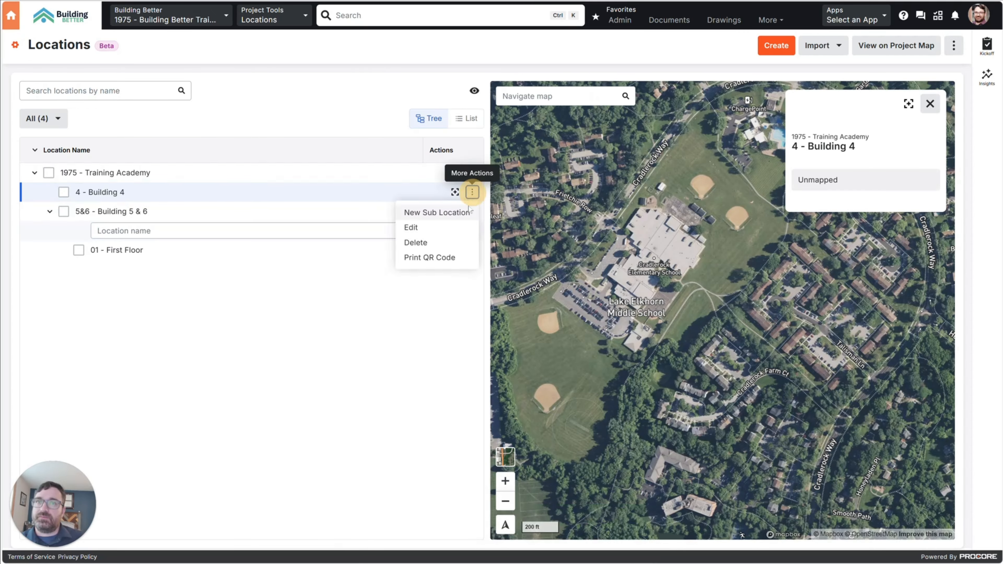
left_click(436, 210)
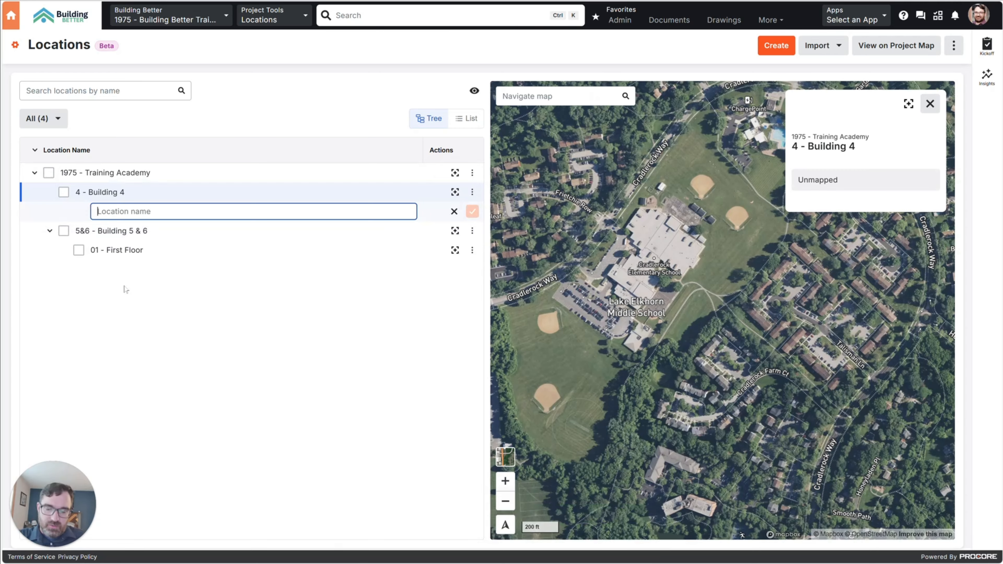
type("01 - Fire")
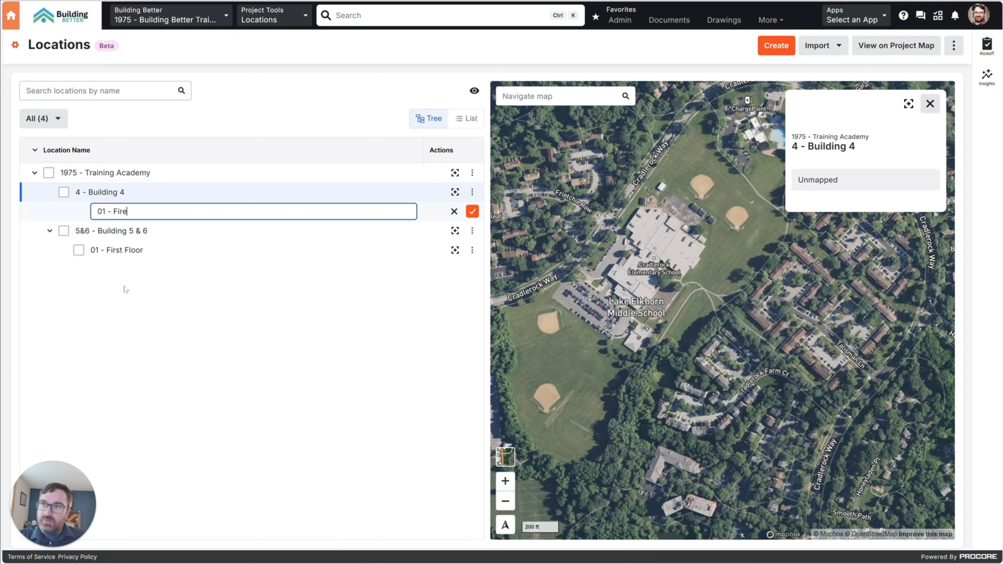
key("BackSpace")
type("st Floor")
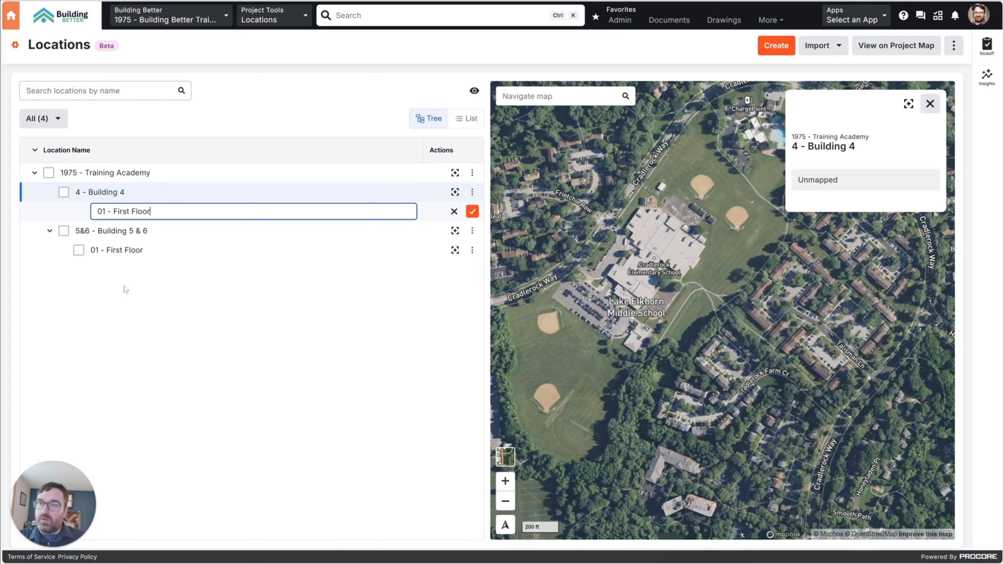
left_click(473, 213)
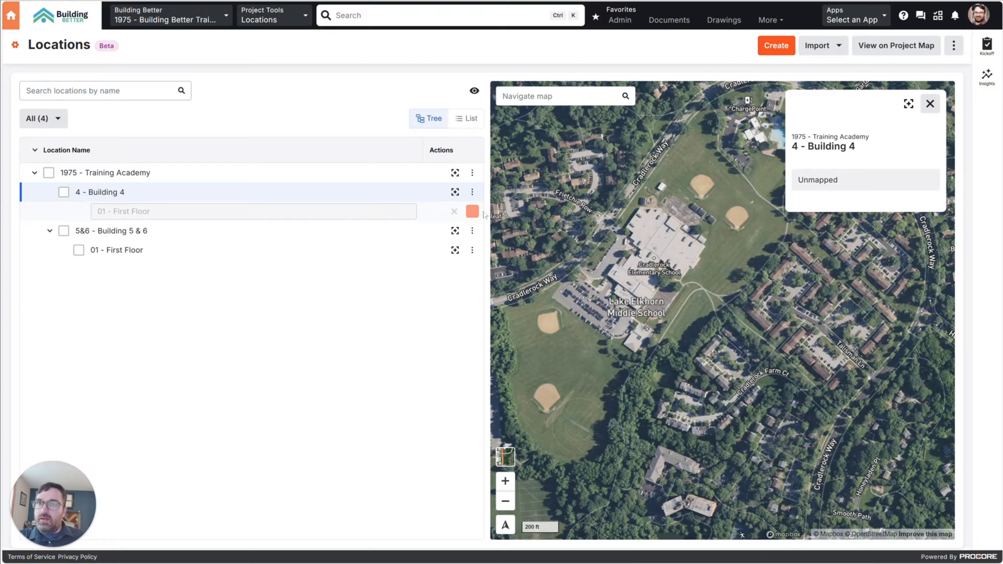
Step: Check the A1.0 and A1.1 floor plans and add a sub-location named 02 - Mezzaine under 4 - Building 4
left_click(169, 211)
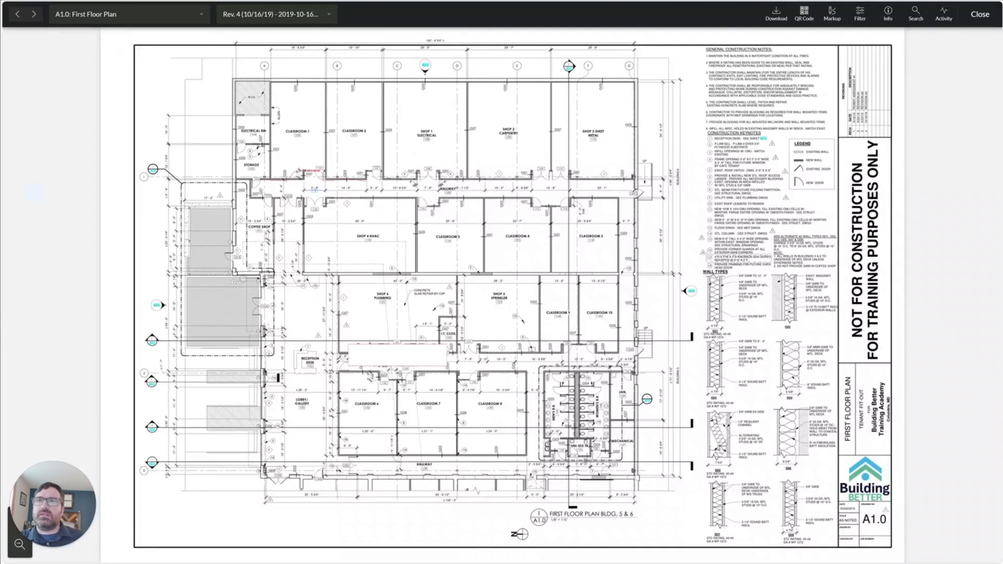
key("ctrl+Tab")
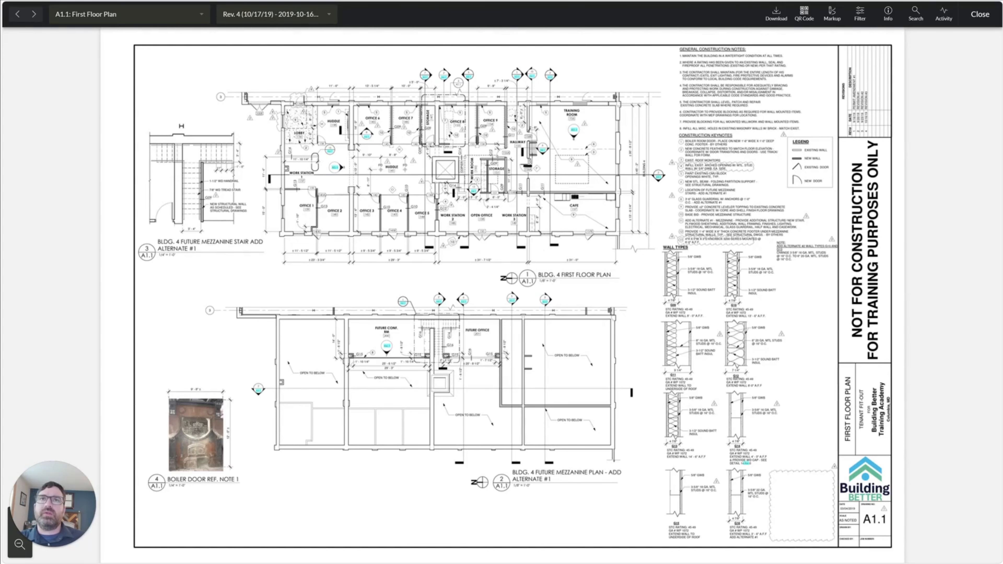
key("ctrl+shift+Tab")
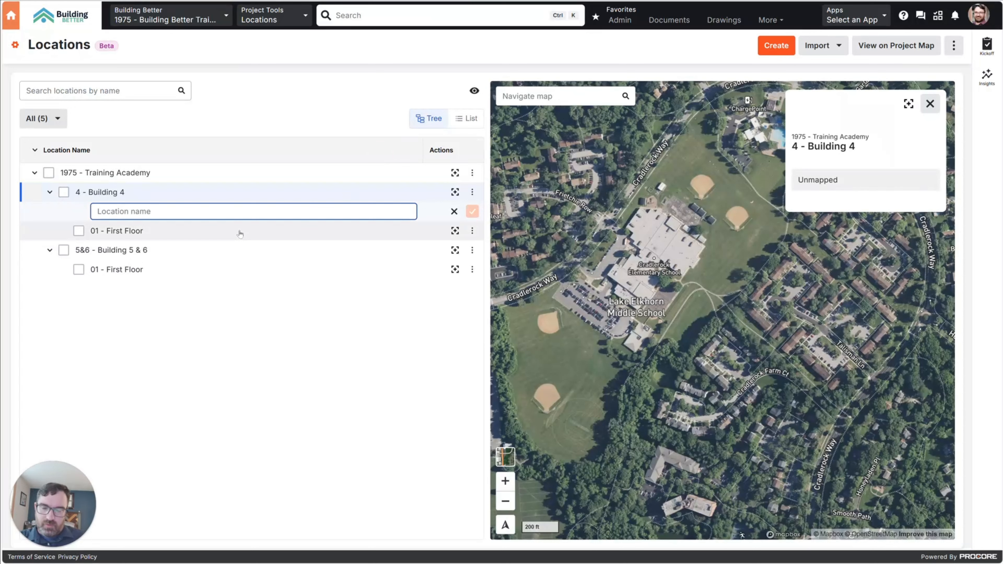
type("02 - Mezzaine")
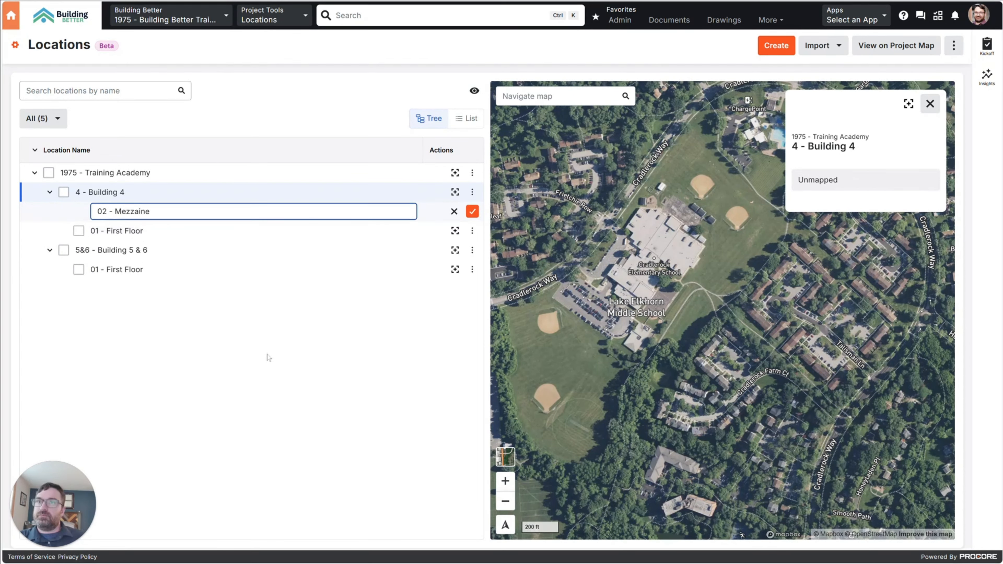
left_click(267, 357)
left_click(470, 217)
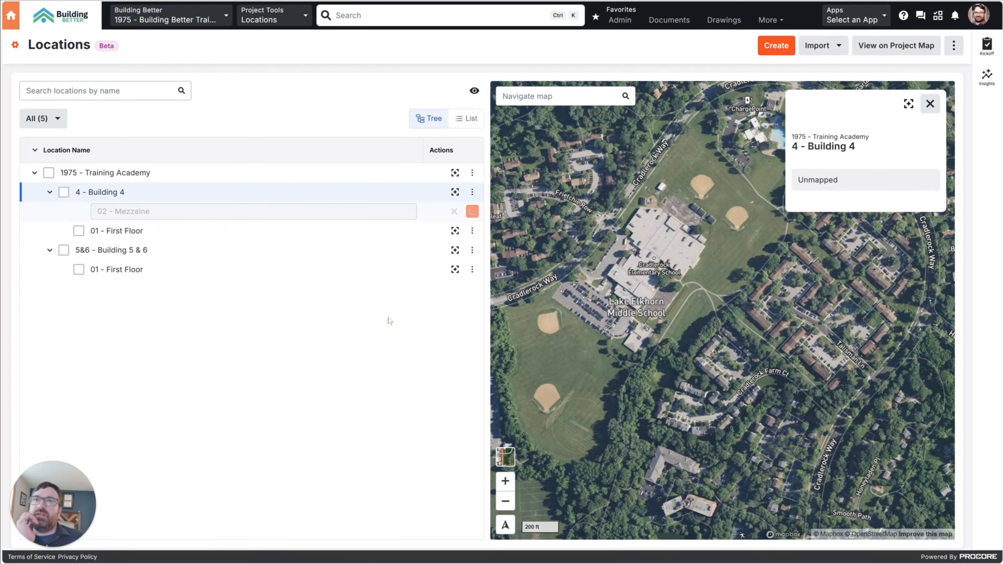
Step: Compare the locations' list and tree views, try the visibility toggle, and discard the empty sub-location row
left_click(467, 118)
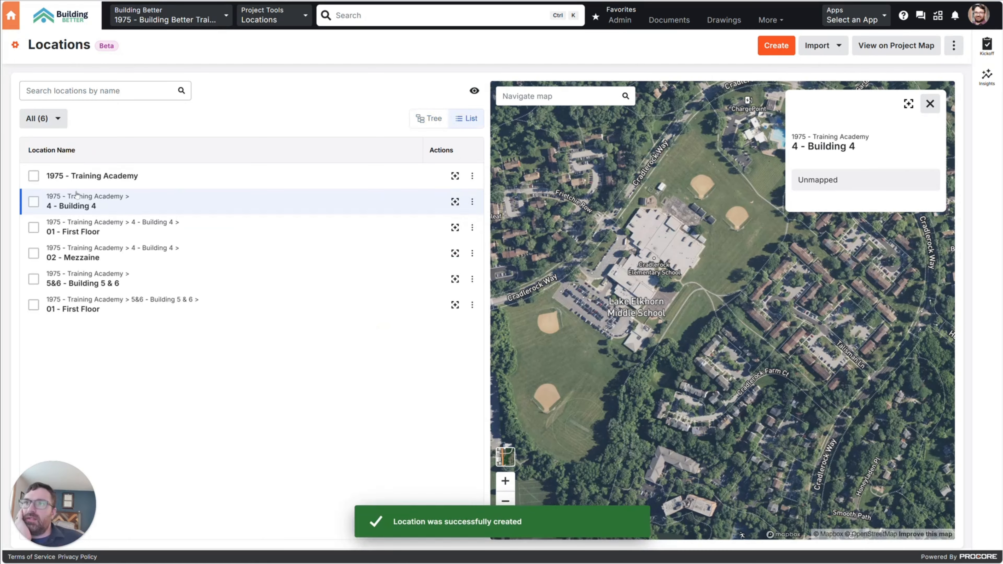
left_click(429, 118)
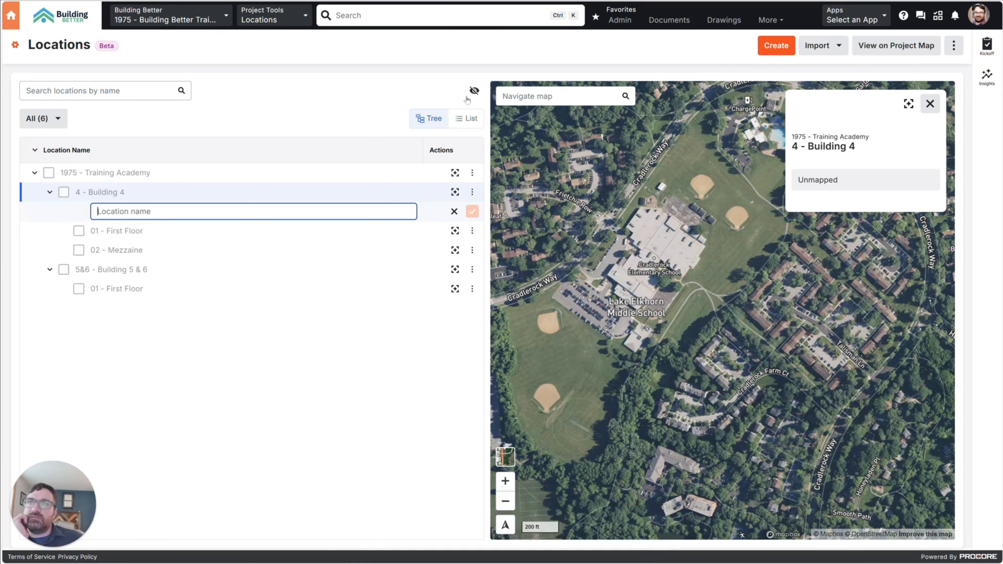
left_click(475, 91)
left_click(475, 94)
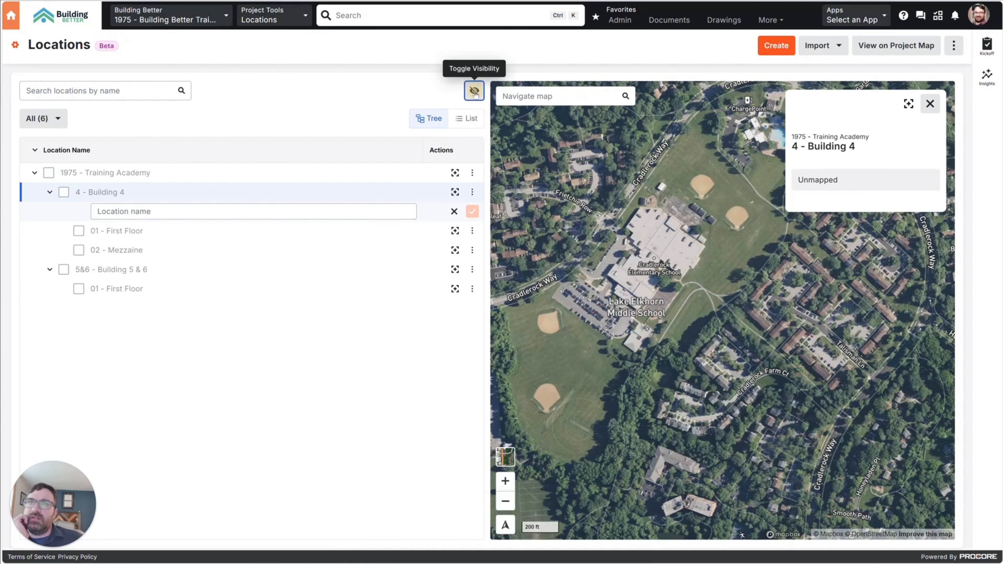
left_click(476, 94)
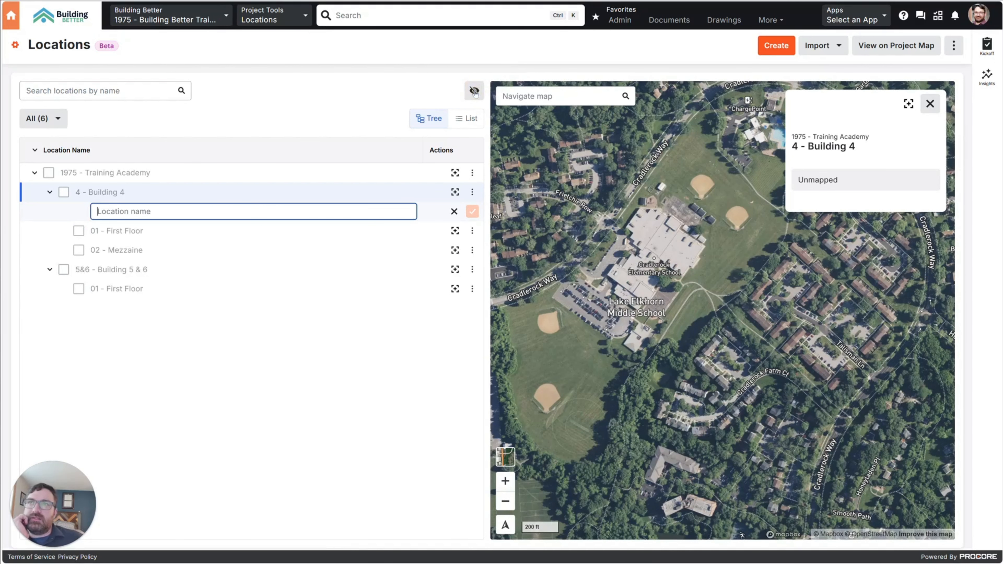
left_click(475, 94)
left_click(455, 212)
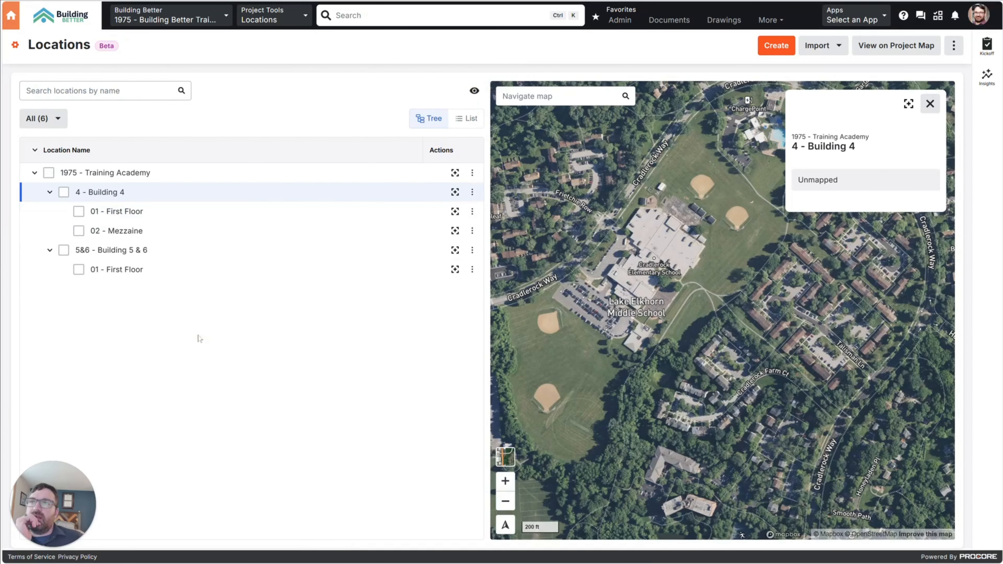
Step: Examine the room names and numbers on the Building 4 first floor plan in drawing A1.1
left_click(332, 212)
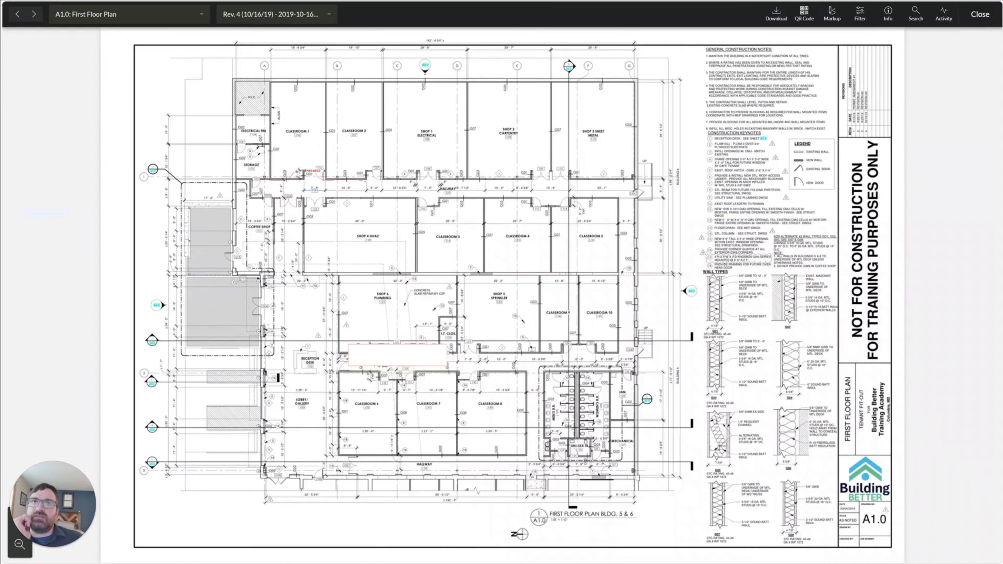
key("Right")
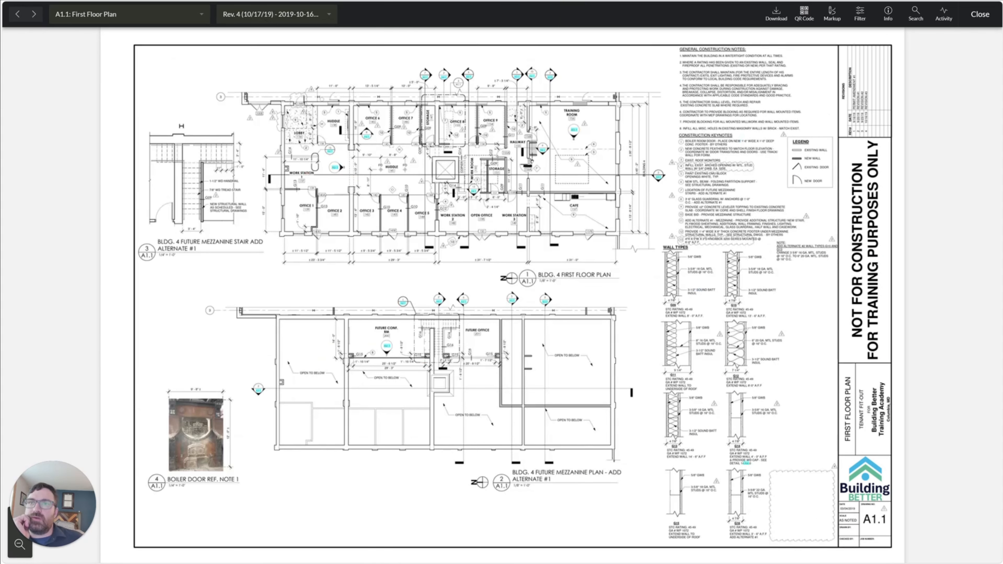
scroll(441, 195, "up", 5)
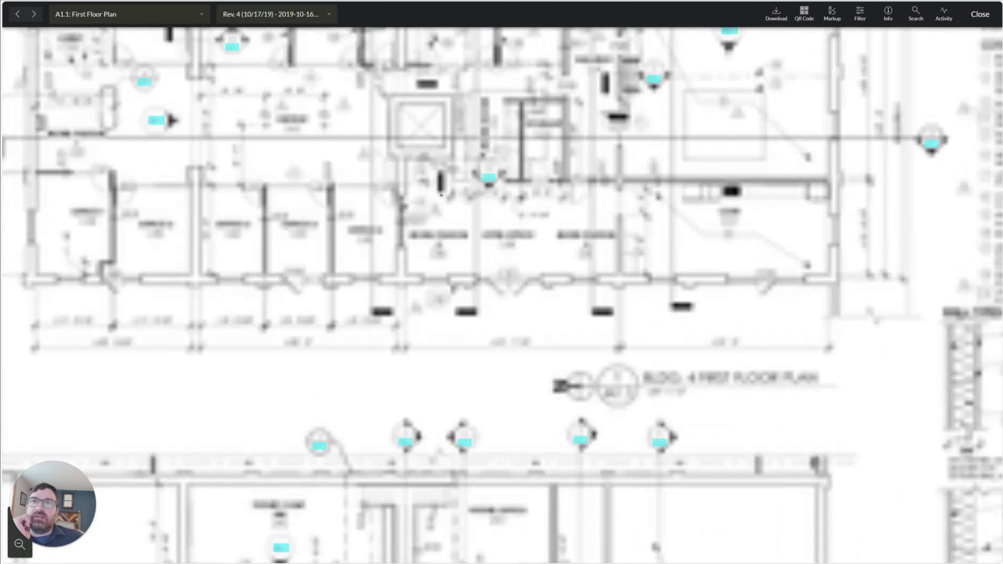
left_click_drag(417, 206, 446, 332)
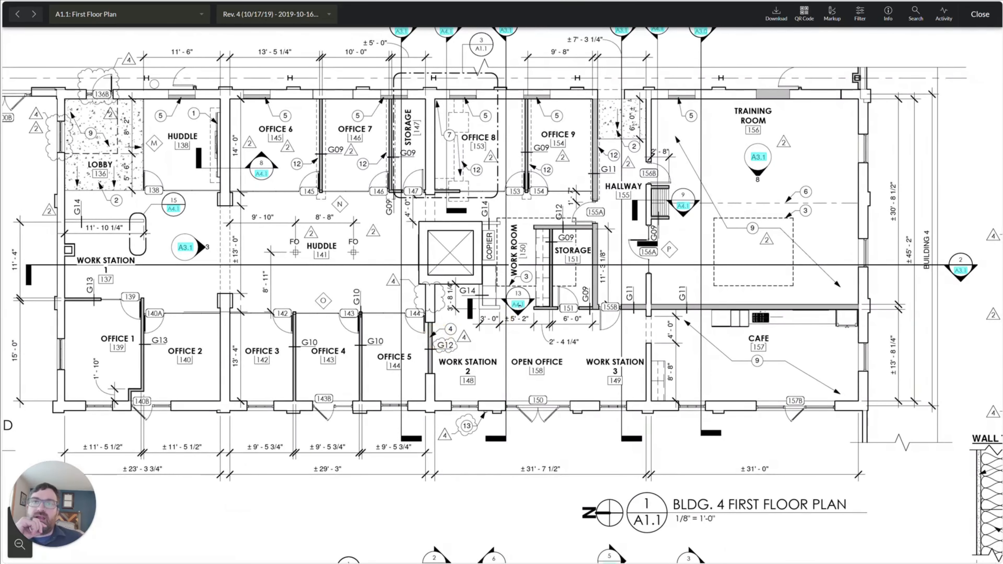
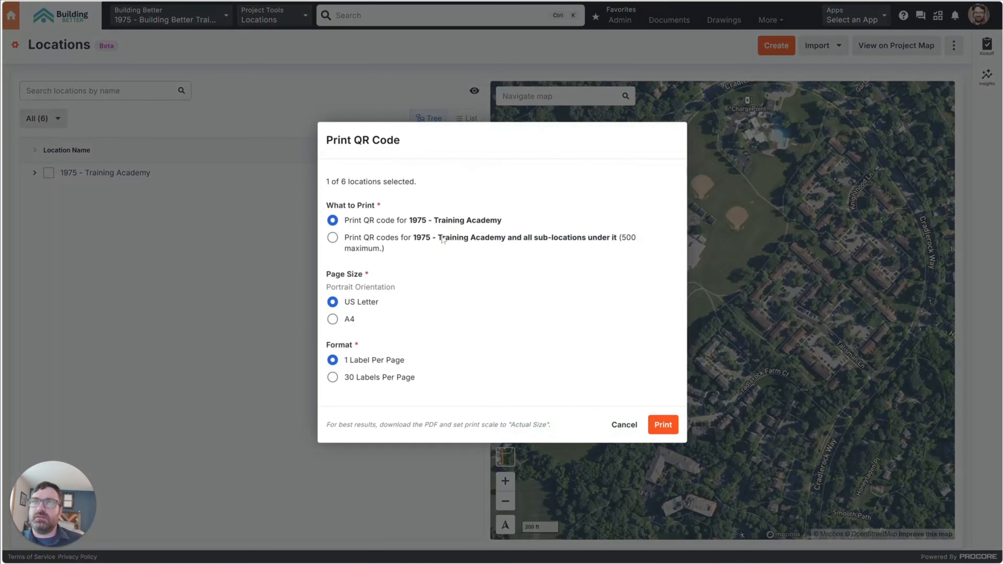
Step: Try the QR code print option for 1975 - Training Academy and all sub-locations under it, and cancel without printing
left_click(334, 239)
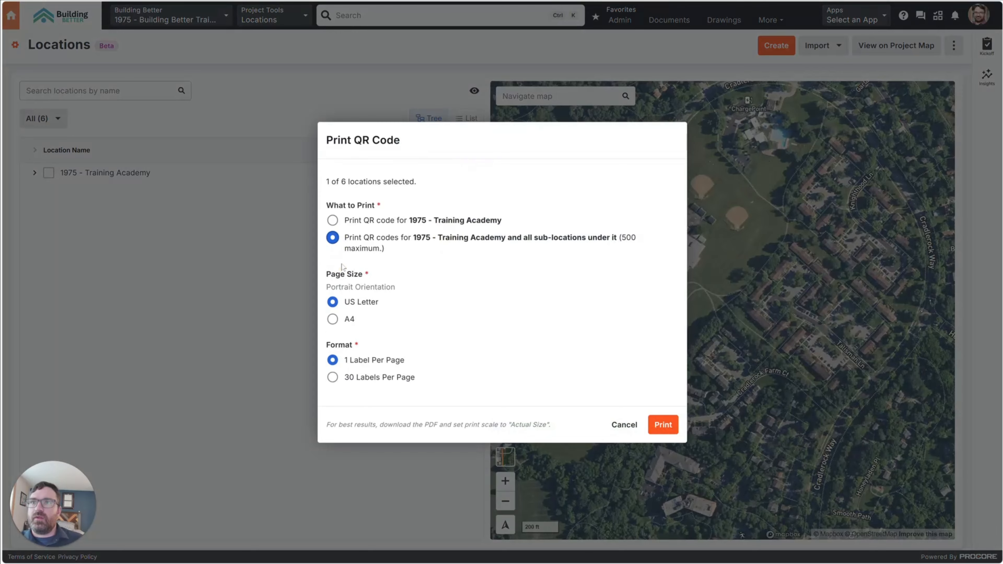
left_click(624, 423)
Step: Add a sub-location named 136 - Lobby under 01 - First Floor of 4 - Building 4
left_click(34, 176)
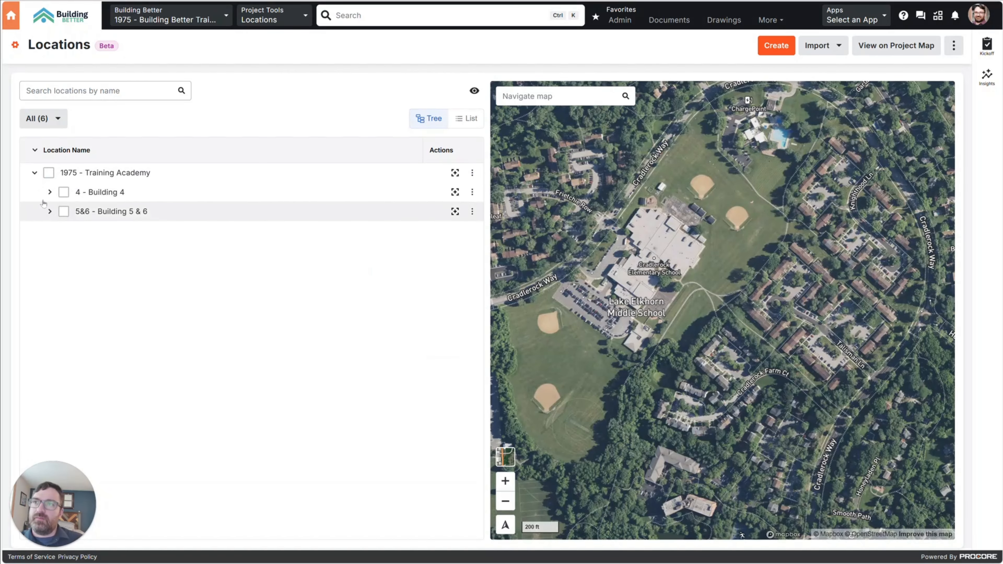
left_click(50, 192)
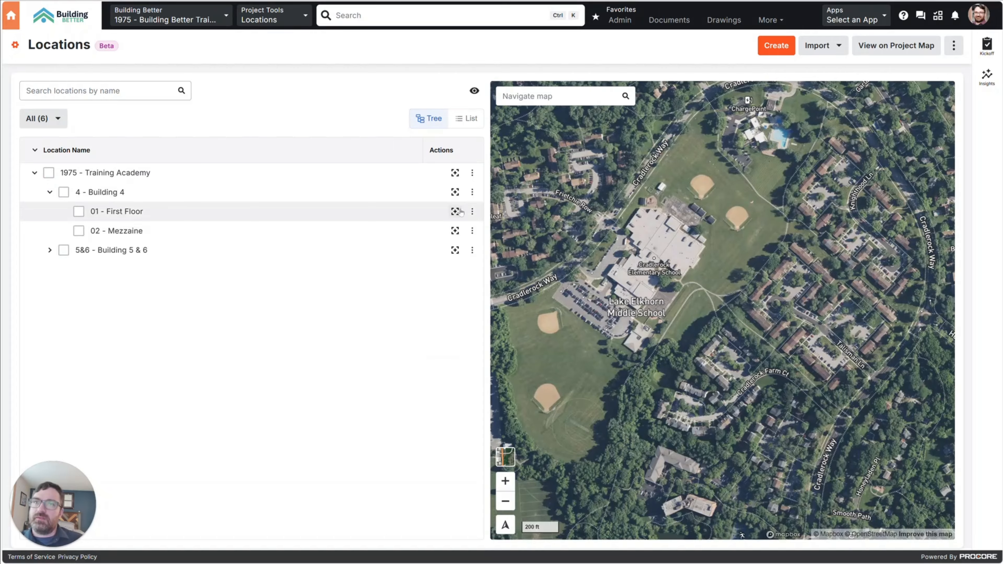
left_click(472, 211)
left_click(461, 233)
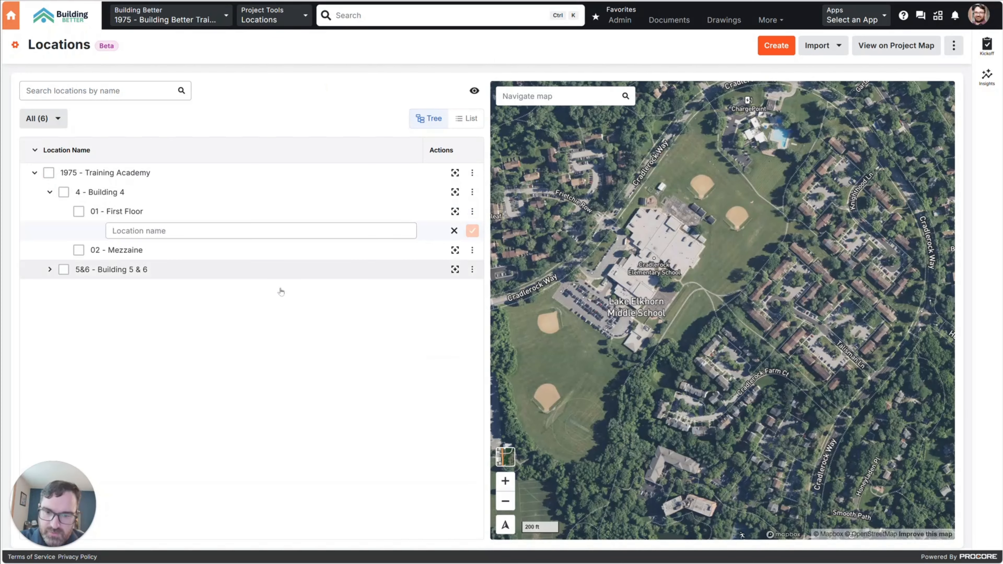
left_click(143, 229)
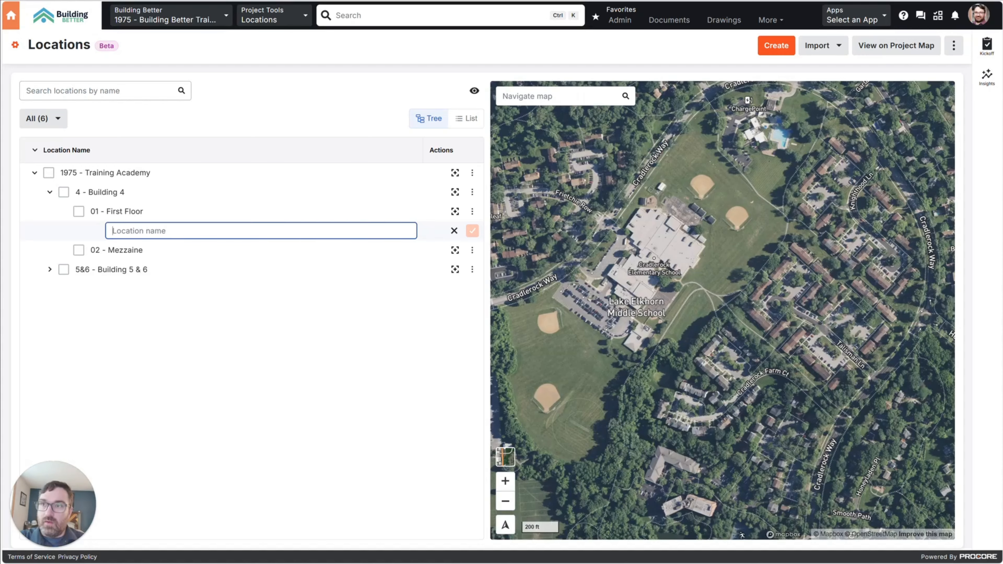
type("136 - Lobby")
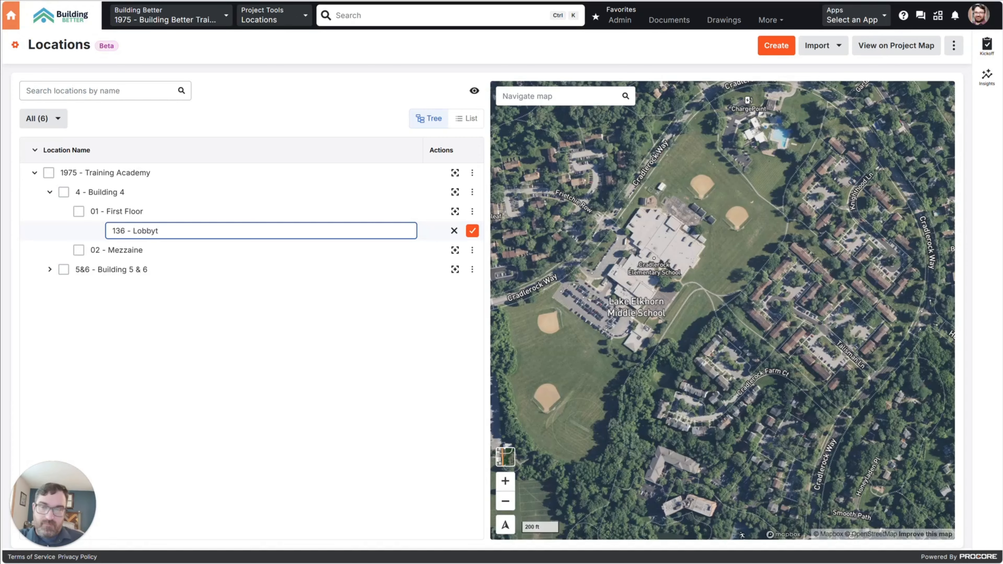
left_click(472, 231)
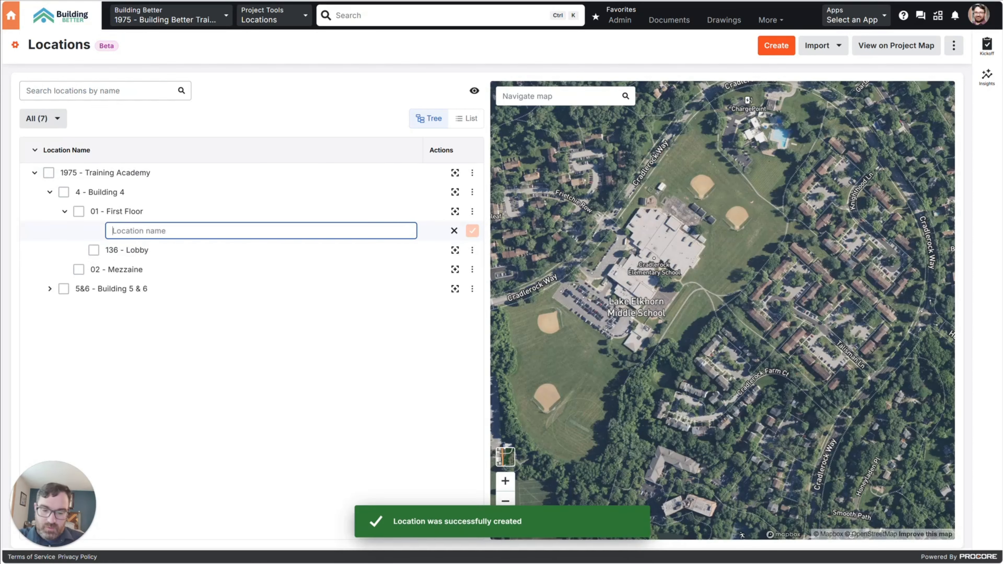
Step: Add the sub-locations 137 - Workstation 1 and 138 - Huddle under Building 4's 01 - First Floor
type("137 - Workstation 1")
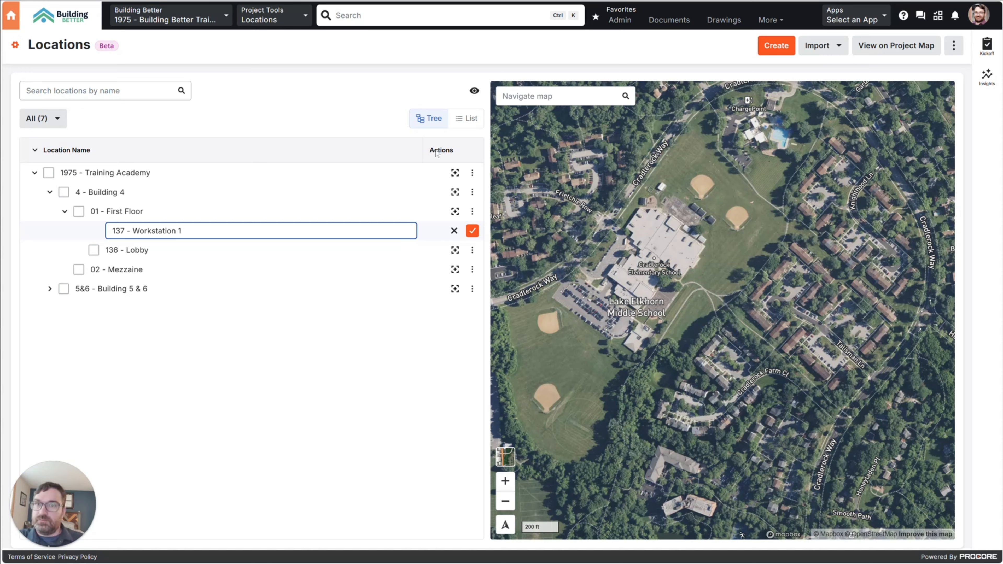
left_click(472, 231)
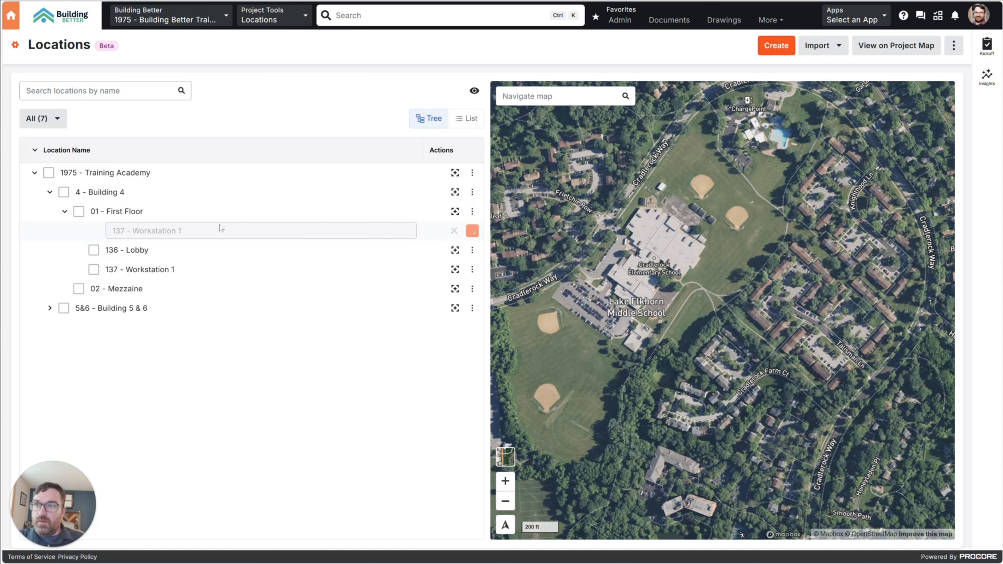
type("1")
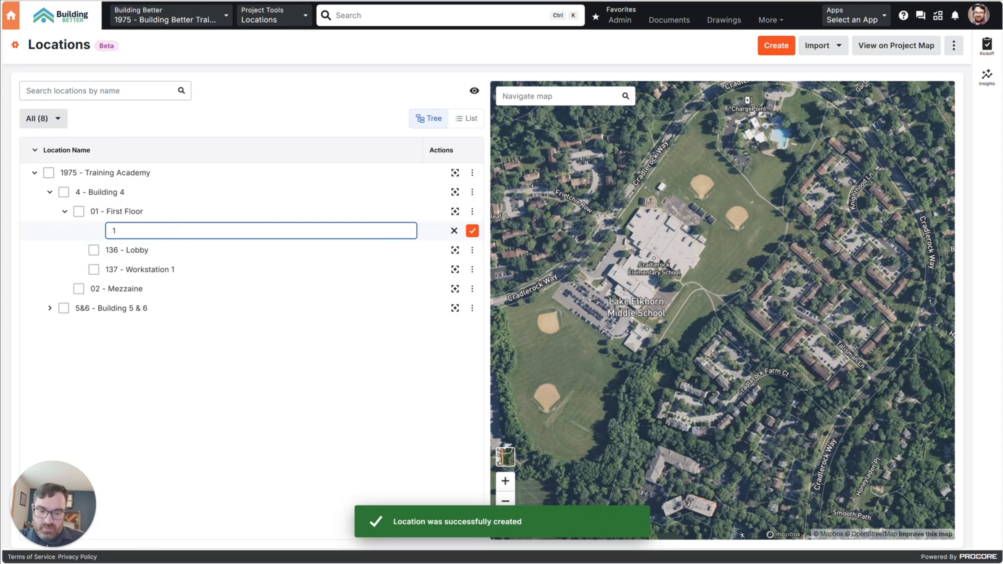
type("38")
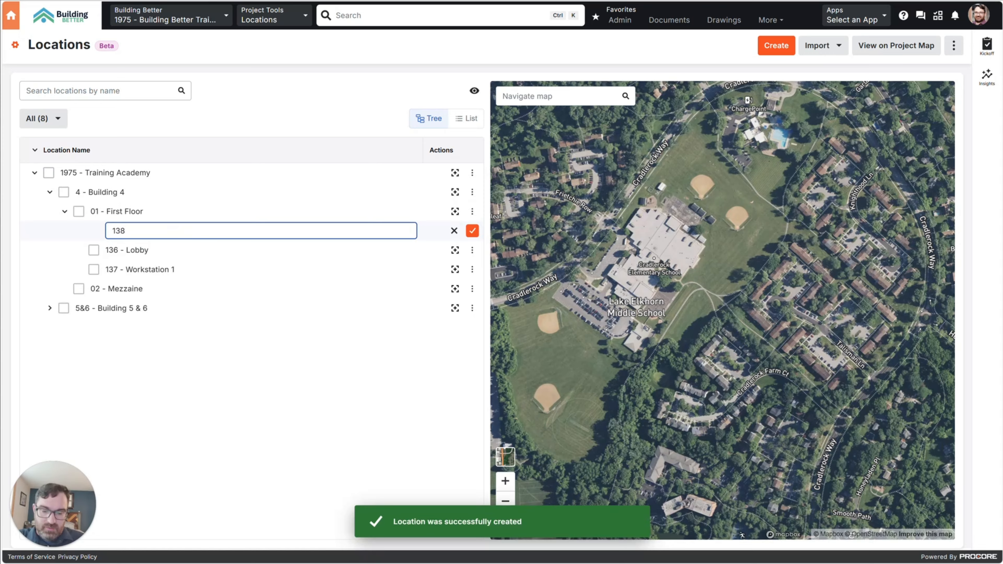
type(" - Huddle")
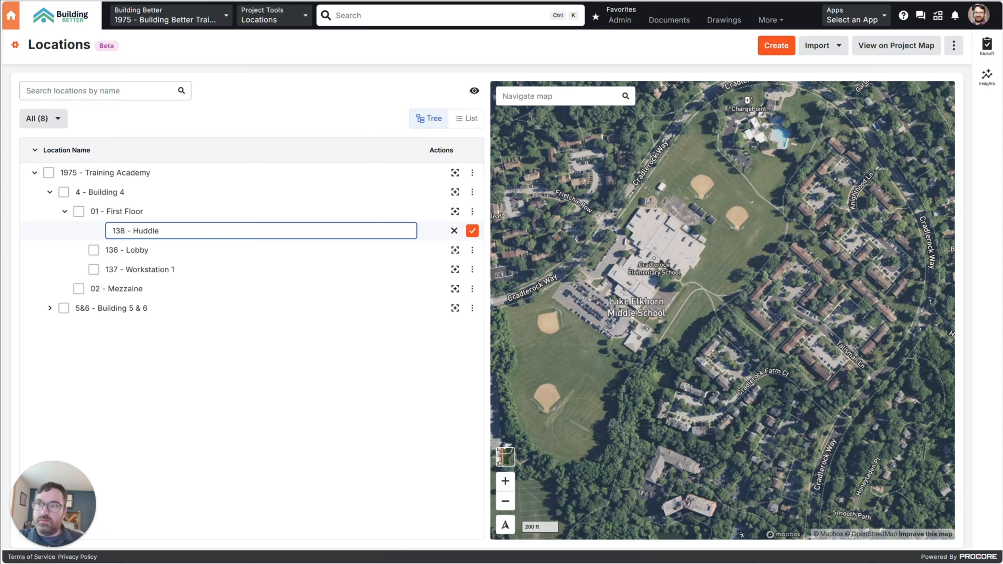
left_click(472, 230)
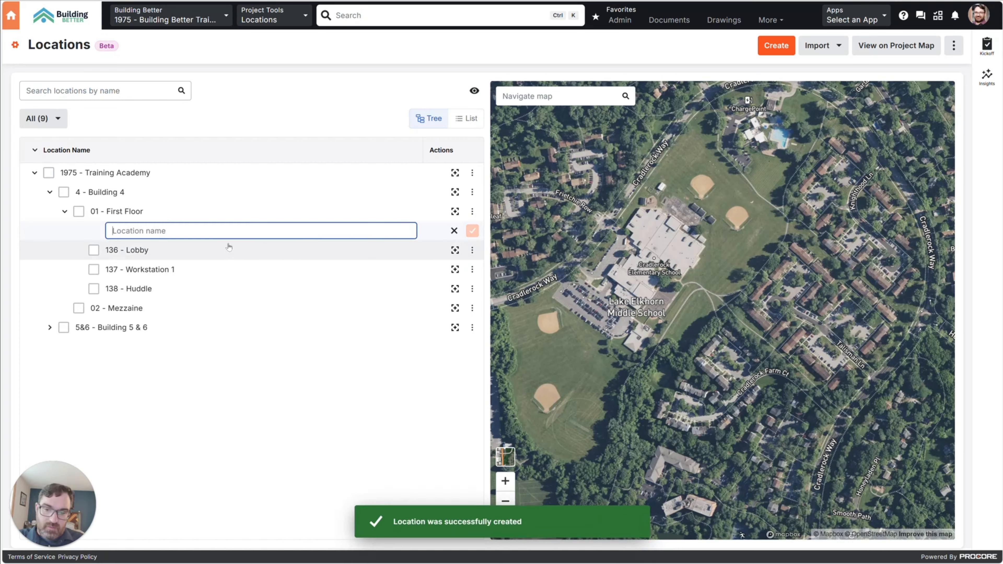
Step: Add a sub-location named 139 - Office 1 under Building 4's 01 - First Floor
type("1")
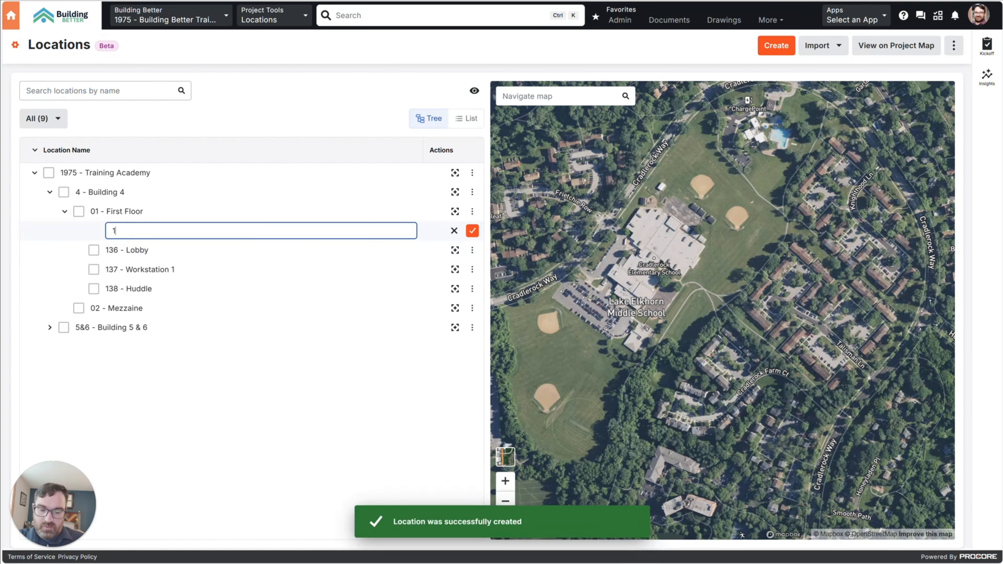
type("39 - Office 1")
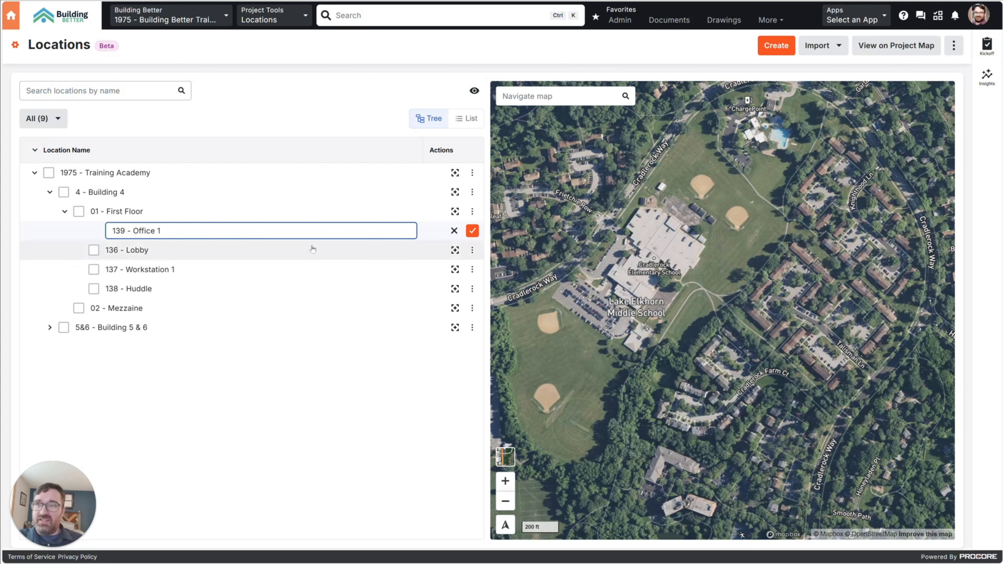
left_click(472, 230)
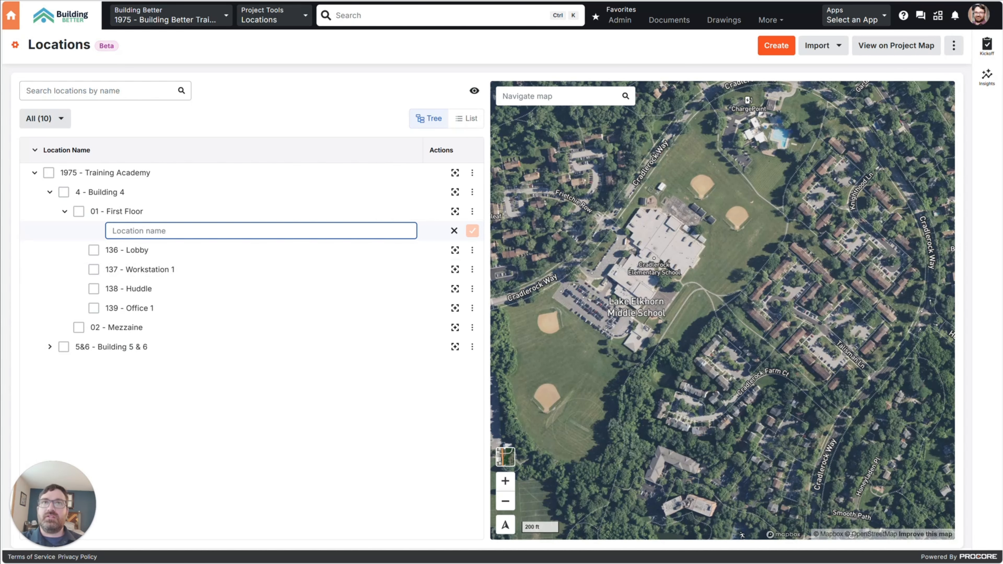
Step: Open the project's location hierarchy diagram from the Drawings tool
left_click(274, 16)
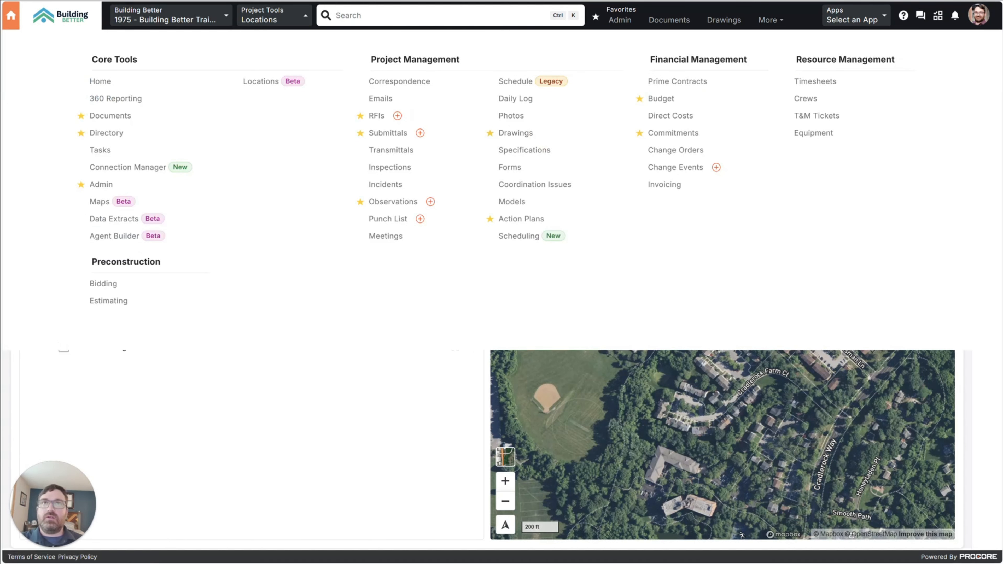
left_click(515, 133)
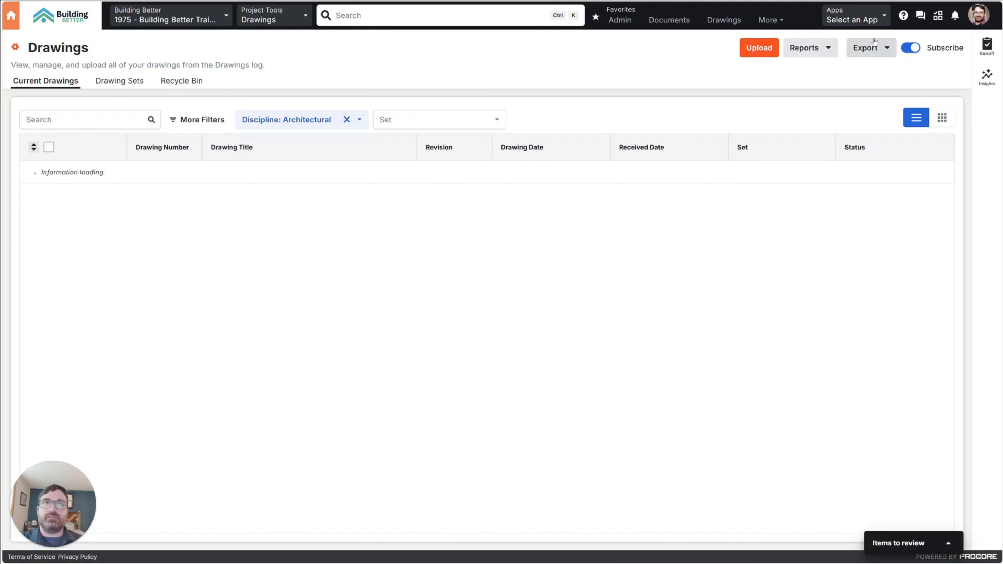
left_click(875, 50)
left_click(812, 51)
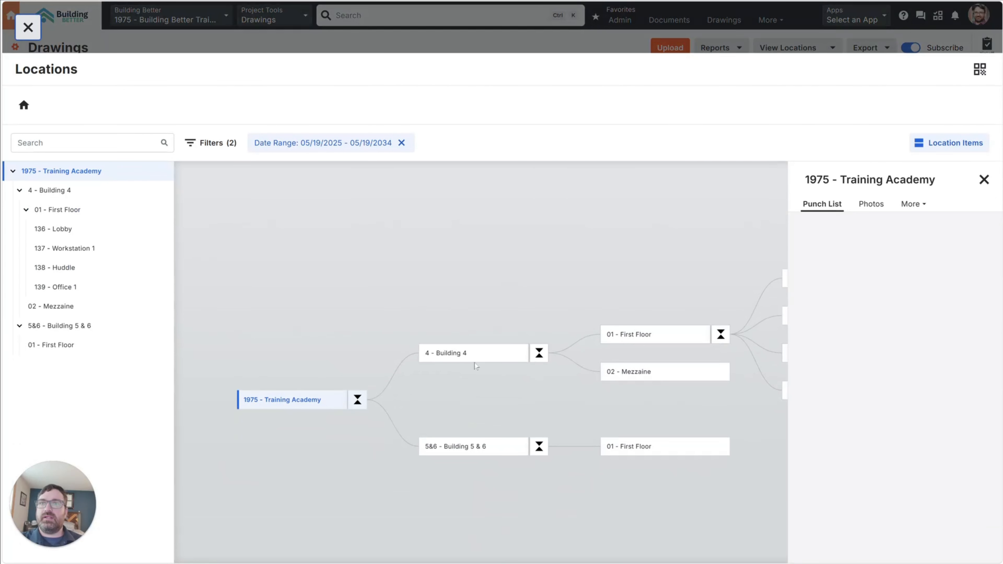
Step: Examine the 4 - Building 4 branch of the location diagram down to its rooms and close the diagram
left_click(468, 353)
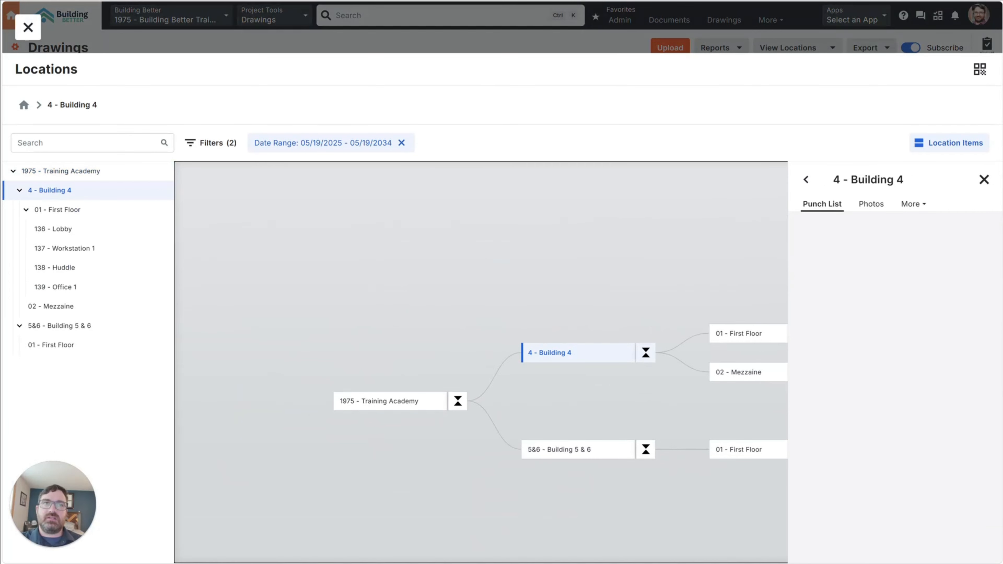
key("ctrl+minus")
left_click_drag(514, 322, 485, 294)
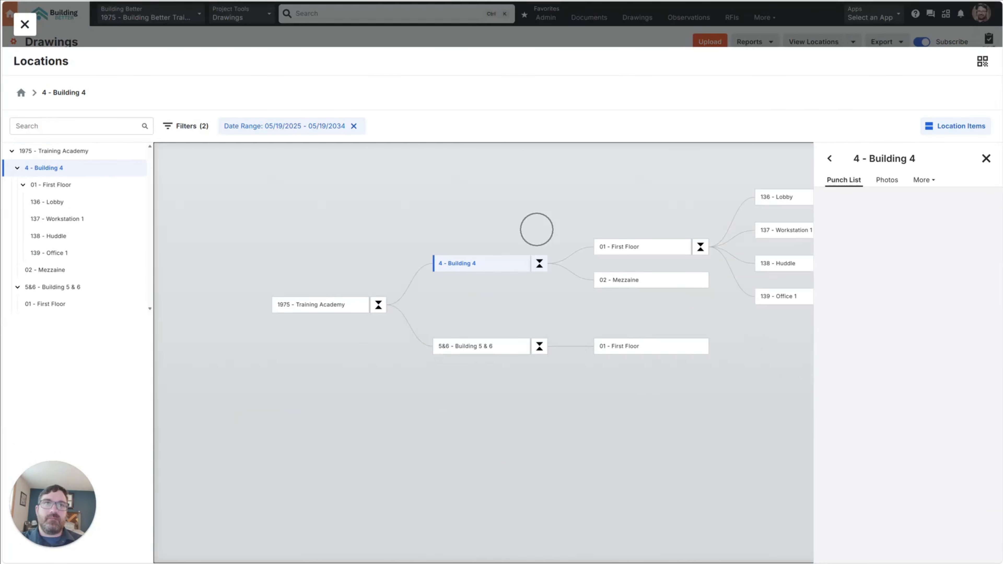
key("ctrl+plus")
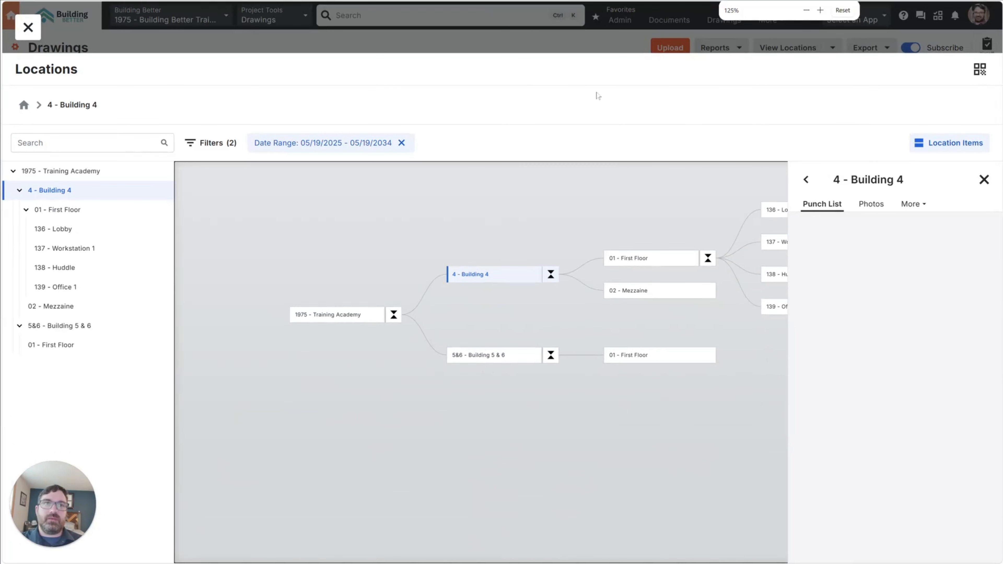
left_click_drag(584, 237, 399, 302)
scroll(434, 300, "down", 3)
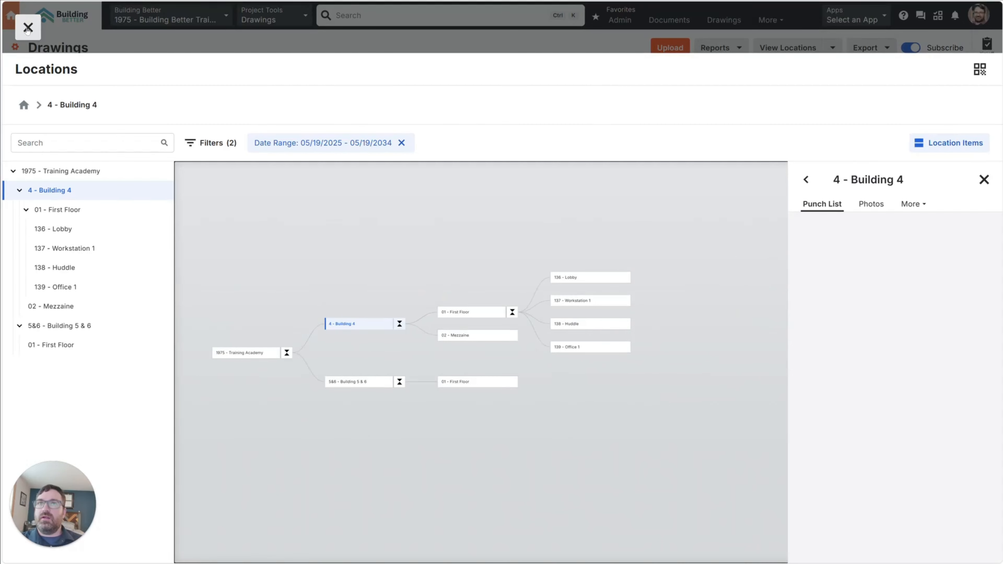
key("Escape")
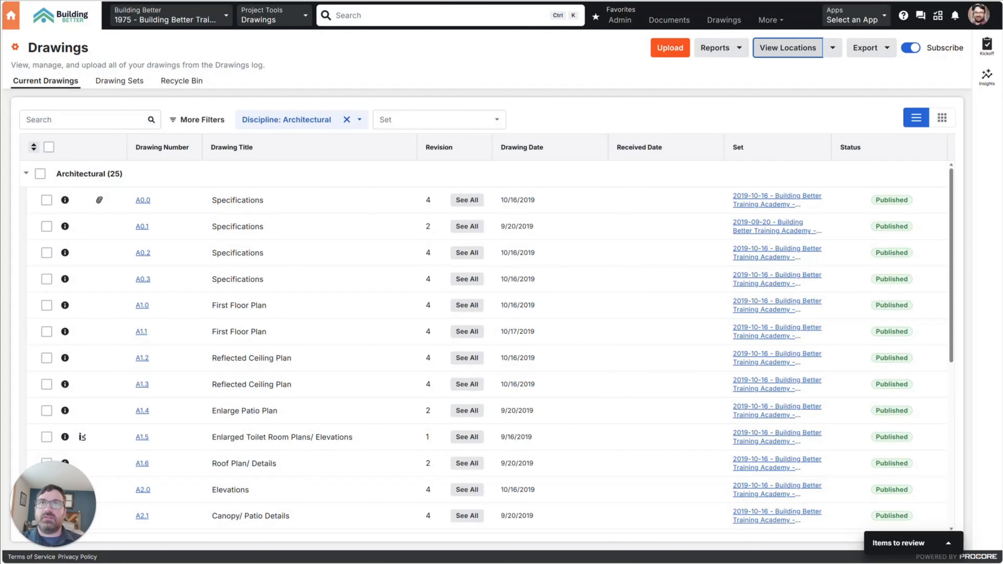
Step: Return to the Locations tool and mark 1975 - Training Academy as a point on the Cradlerock Elementary School building
left_click(472, 1)
left_click(304, 391)
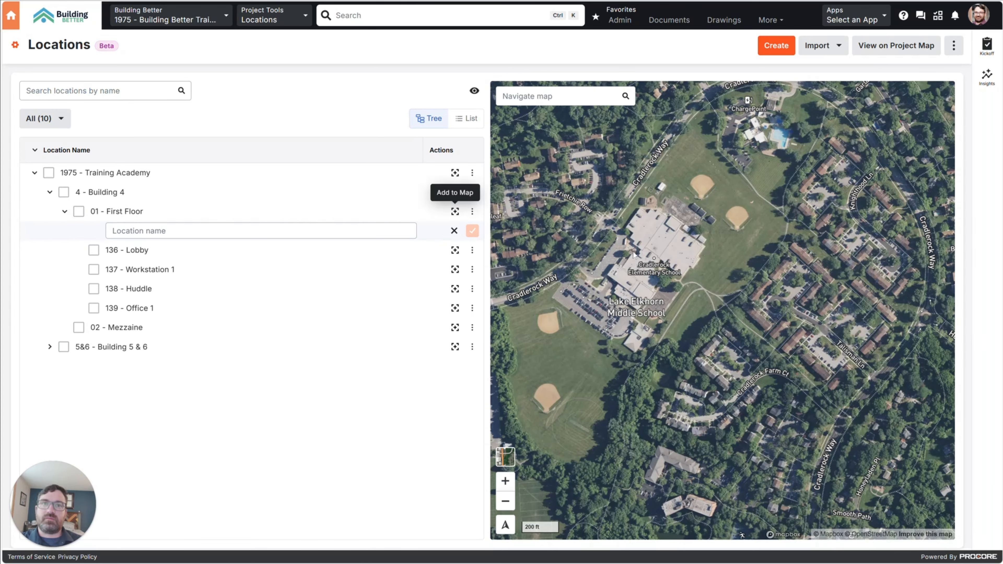
left_click(454, 174)
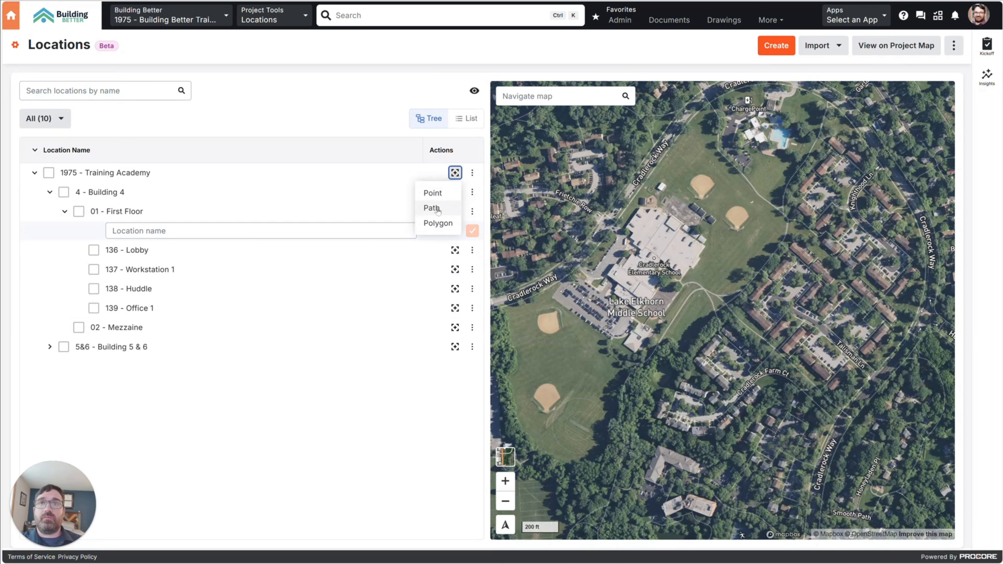
left_click(434, 193)
left_click(651, 258)
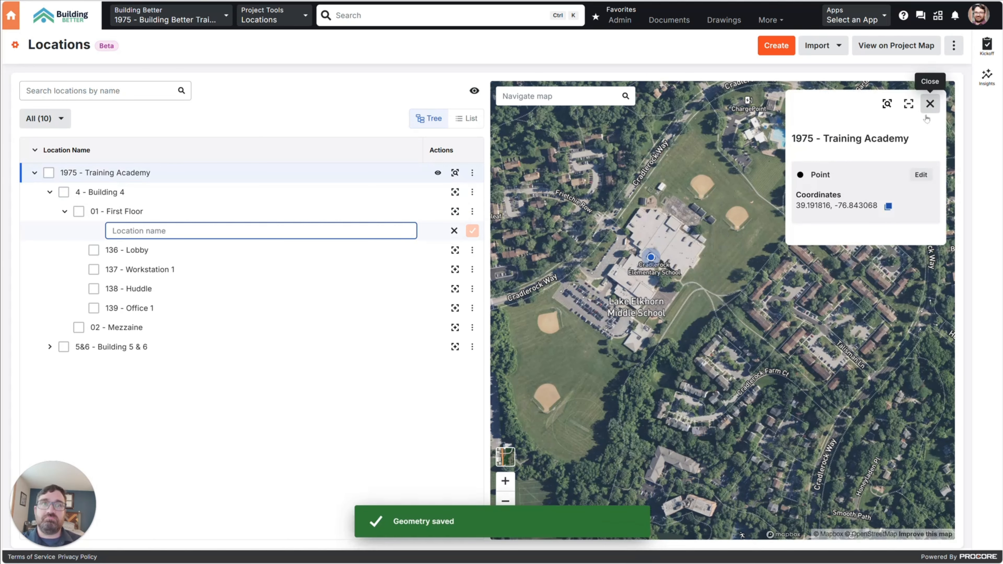
Step: Examine the coordinate editing option for the 1975 - Training Academy map point and cancel without changes
left_click(921, 174)
left_click(897, 238)
left_click(926, 172)
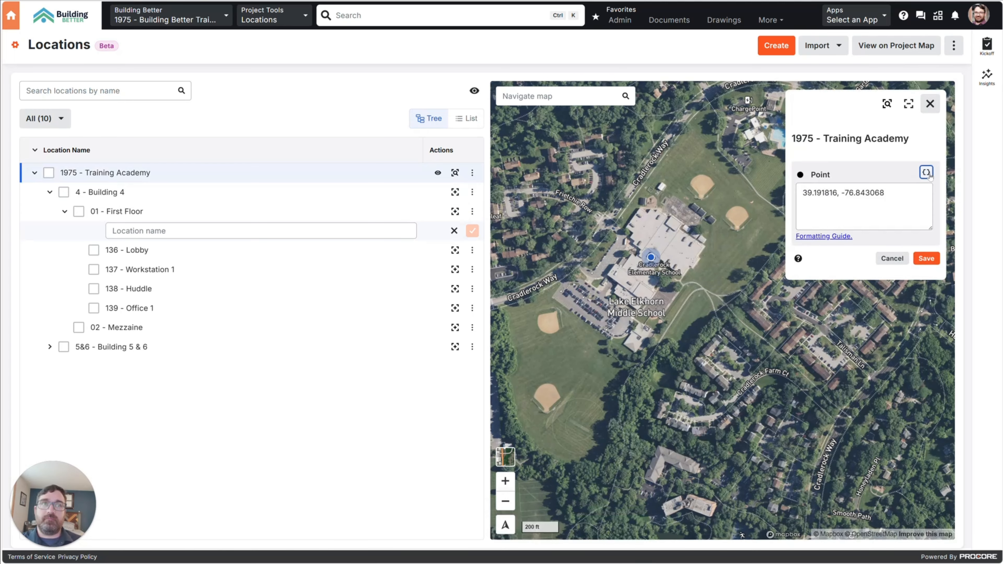
left_click(892, 258)
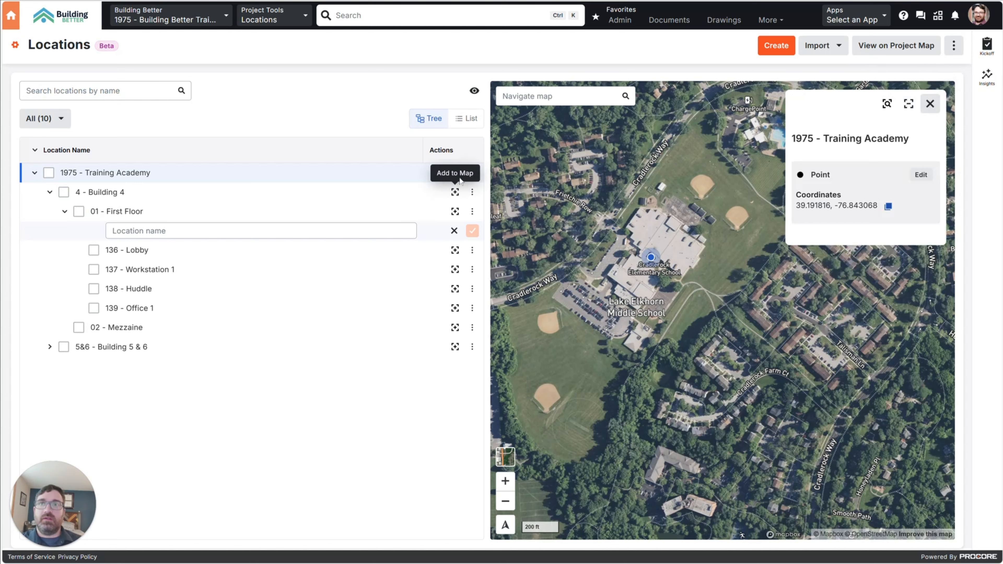
Step: Open the name of 1975 - Training Academy for editing, save it unchanged, and check the location's available actions
left_click(471, 173)
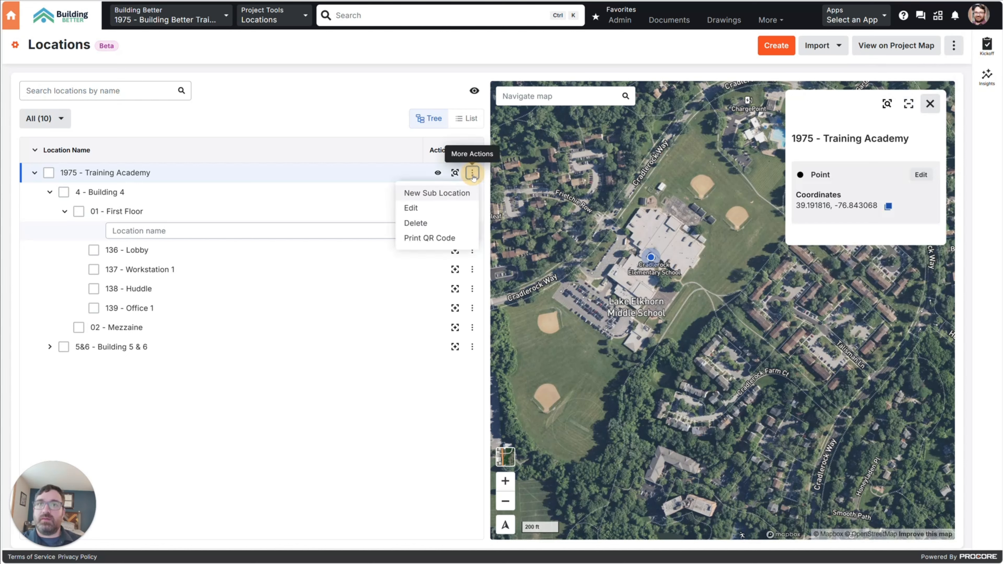
left_click(439, 208)
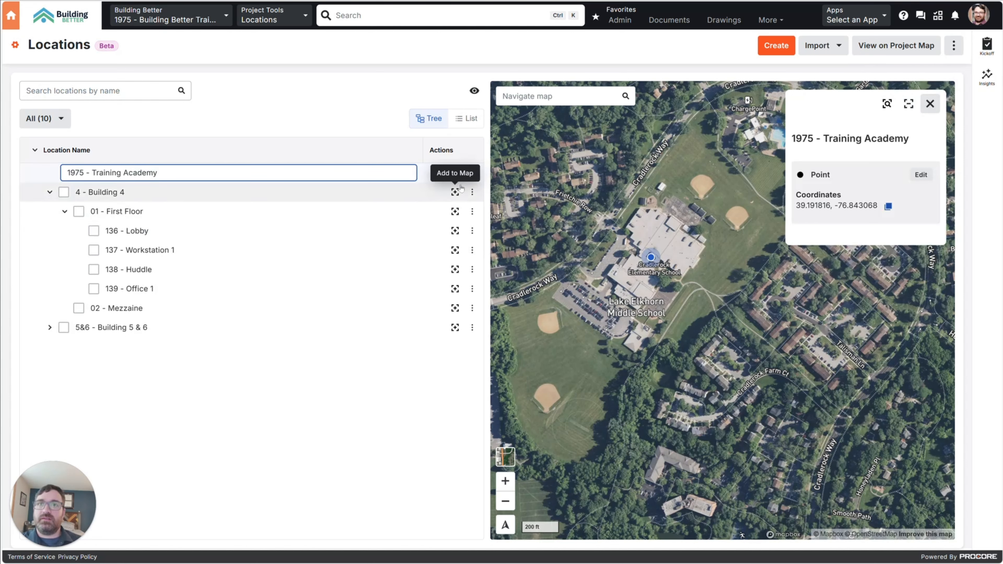
left_click(496, 185)
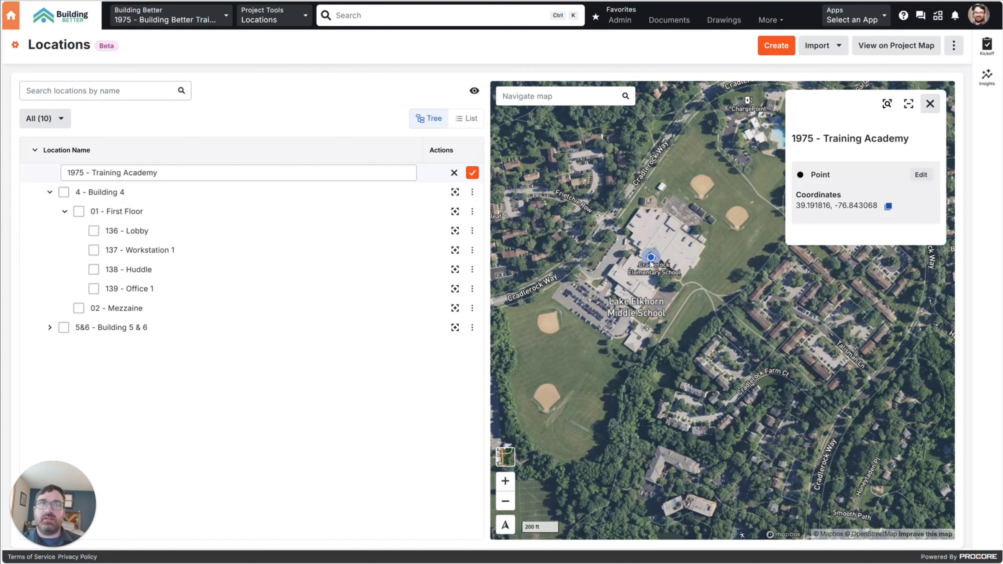
scroll(667, 267, "up", 2)
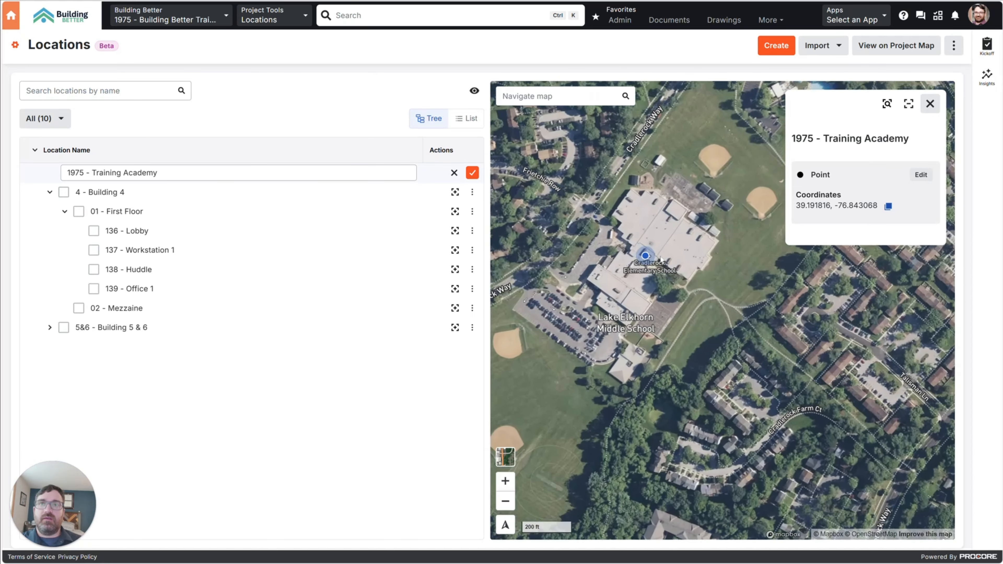
left_click(473, 173)
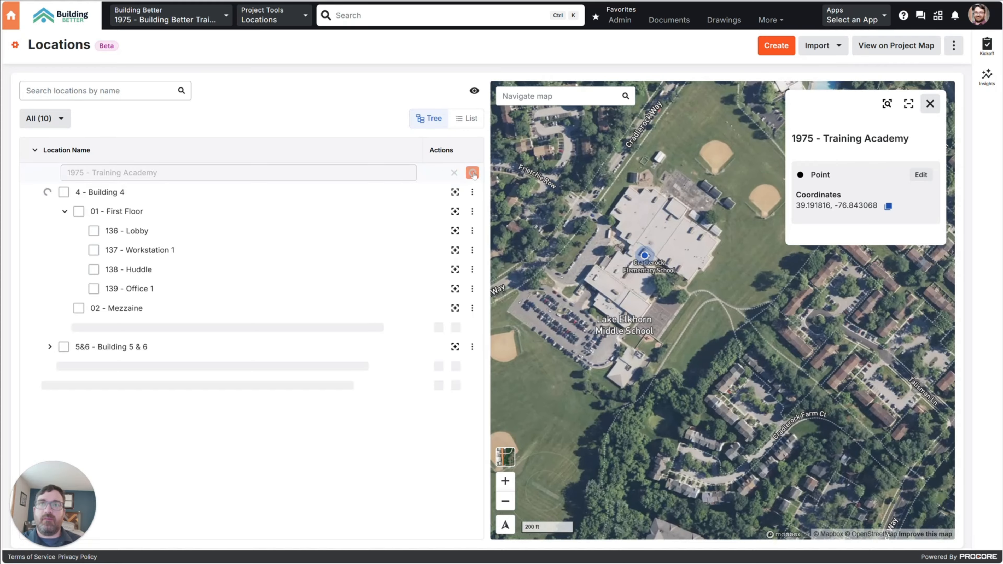
left_click(473, 173)
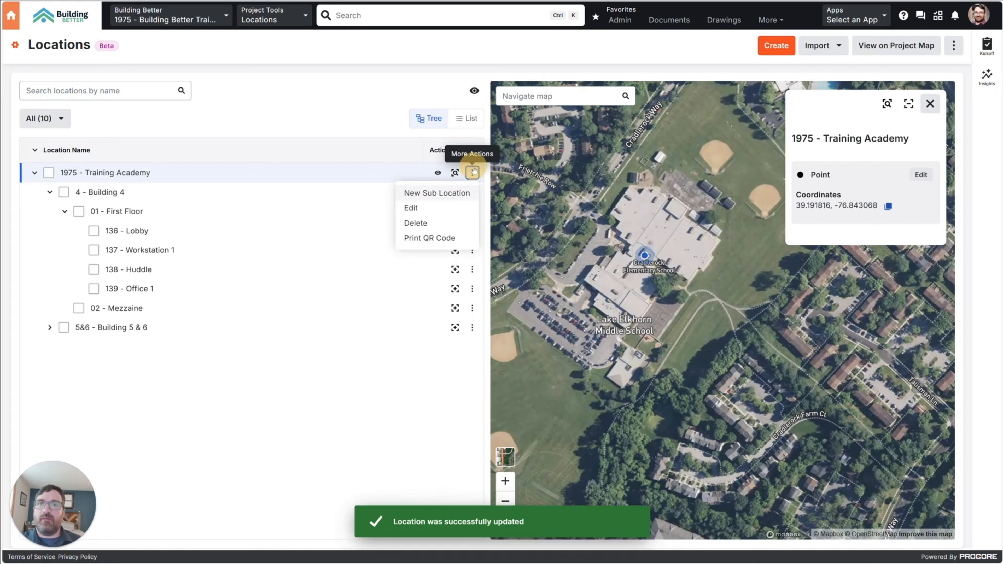
left_click(450, 257)
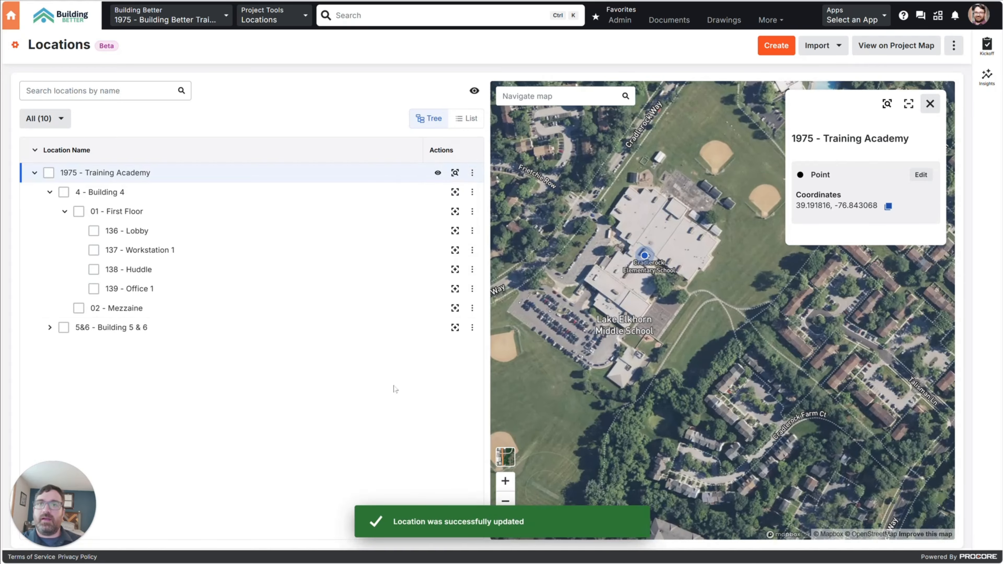
Step: Check the available actions for 4 - Building 4 and locate 1975 - Training Academy on the map
left_click(476, 195)
left_click(476, 195)
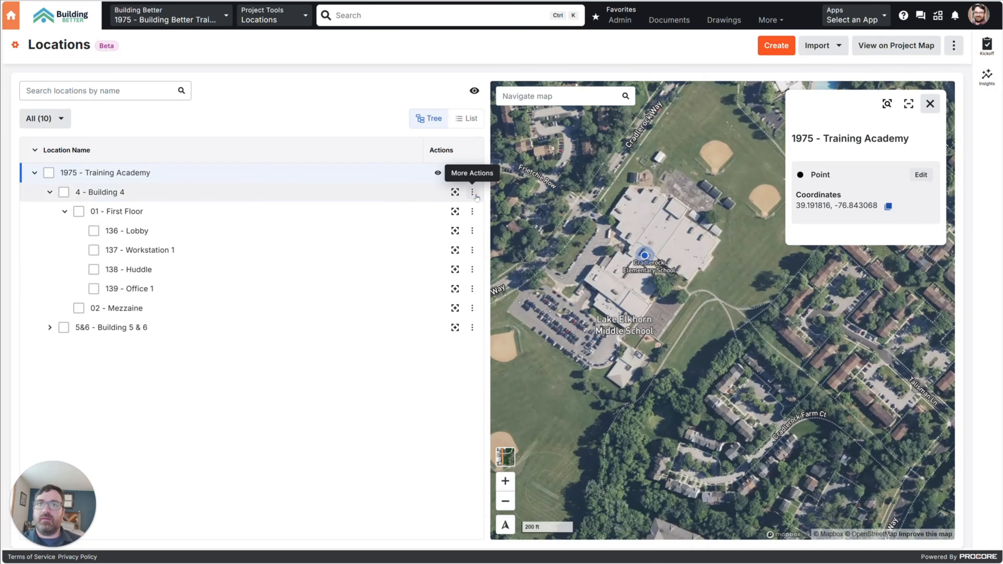
left_click(472, 193)
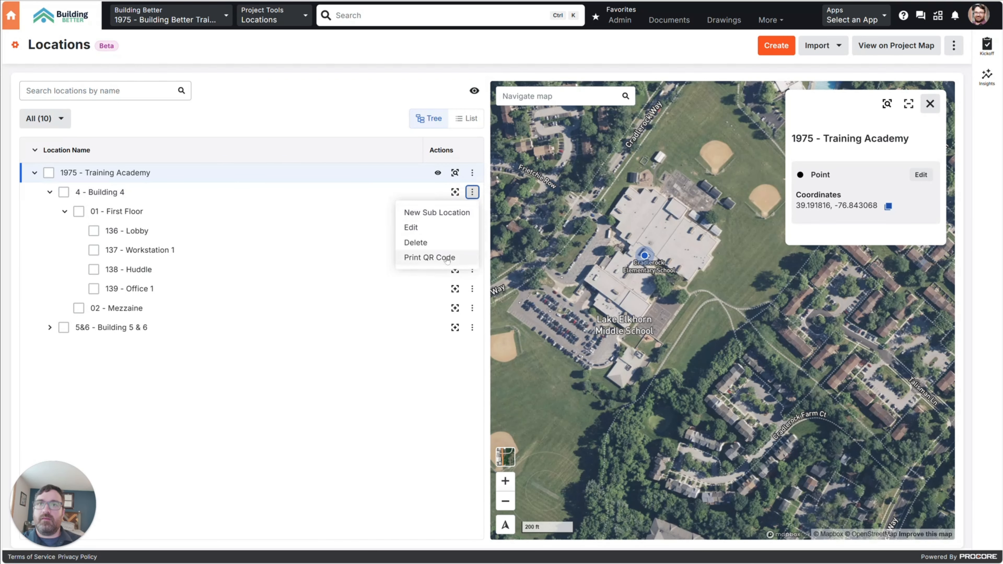
left_click(455, 173)
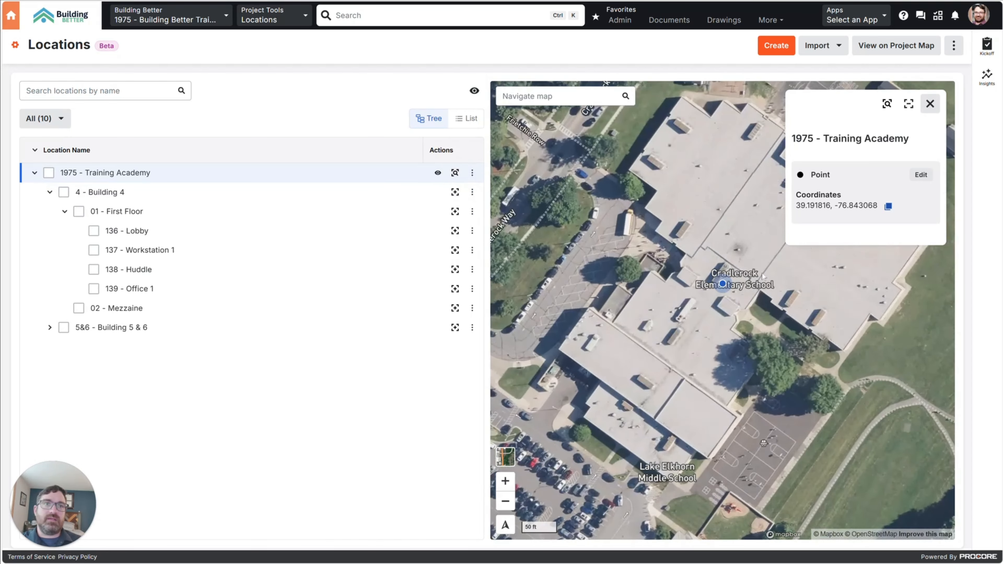
Step: Start editing the 1975 - Training Academy point, read the help on creating and editing point locations, and close it
left_click(921, 175)
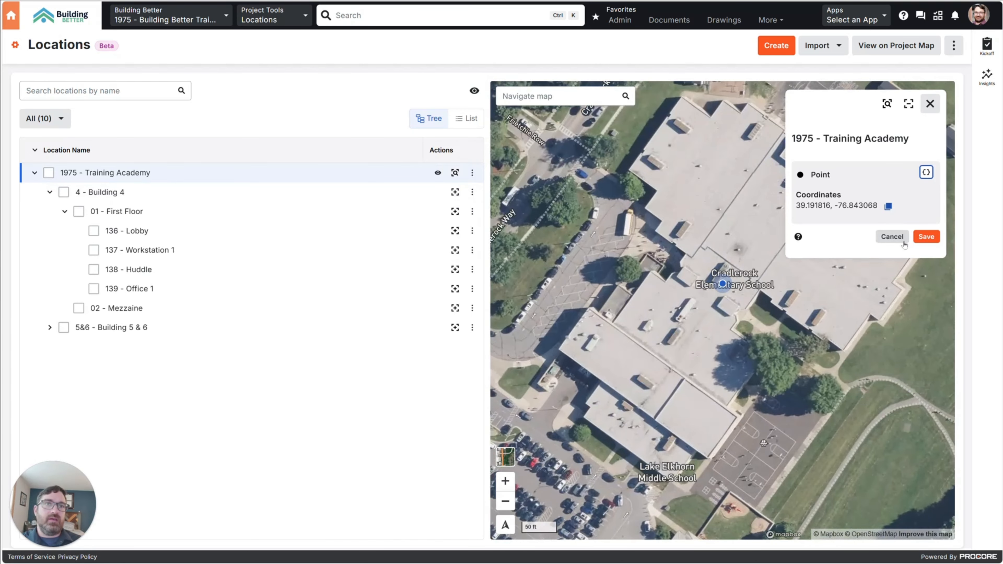
left_click(798, 237)
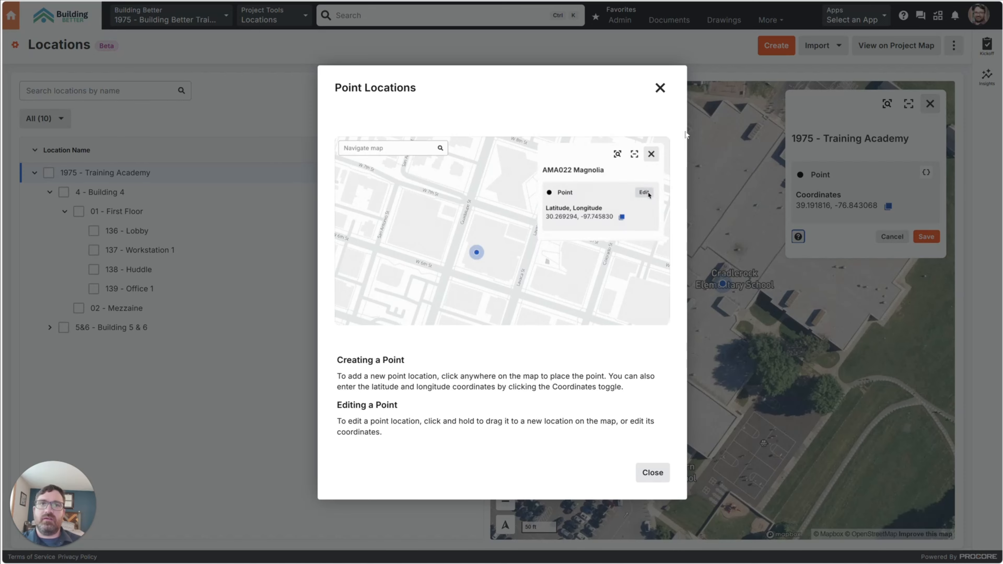
left_click(660, 88)
Step: Try to remove the 1975 - Training Academy point from the map and add the location as a path instead
left_click(908, 104)
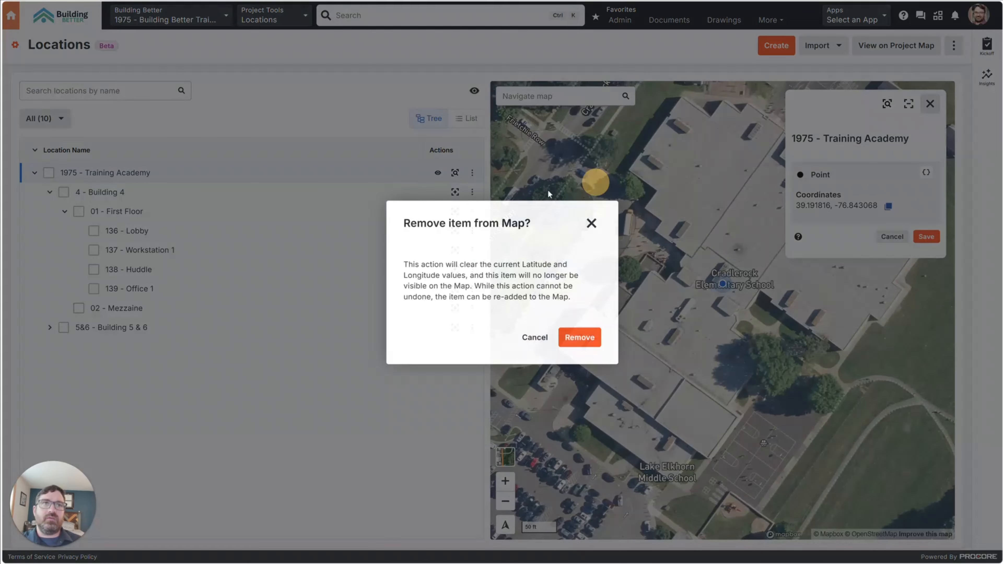
left_click(584, 342)
left_click(455, 173)
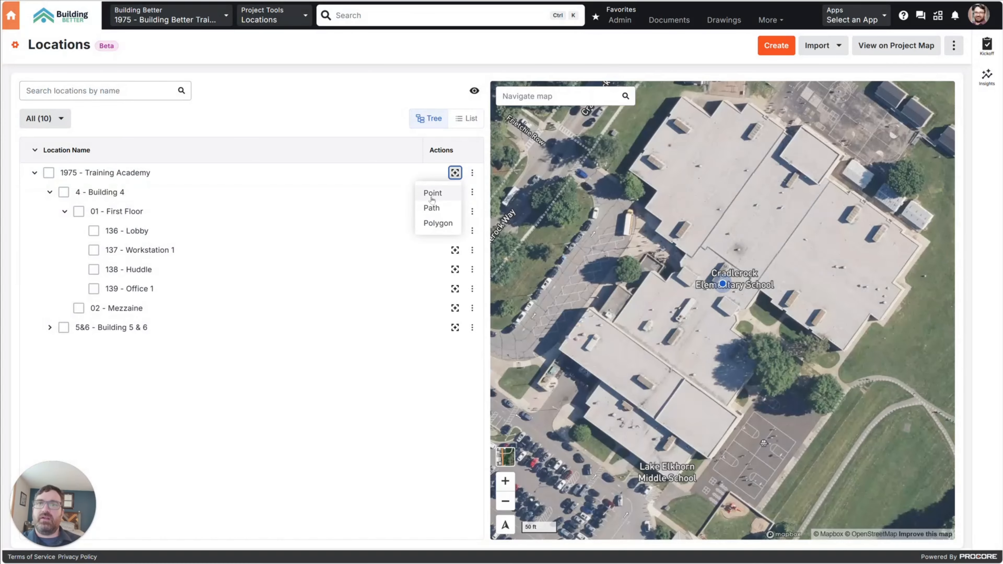
left_click(432, 208)
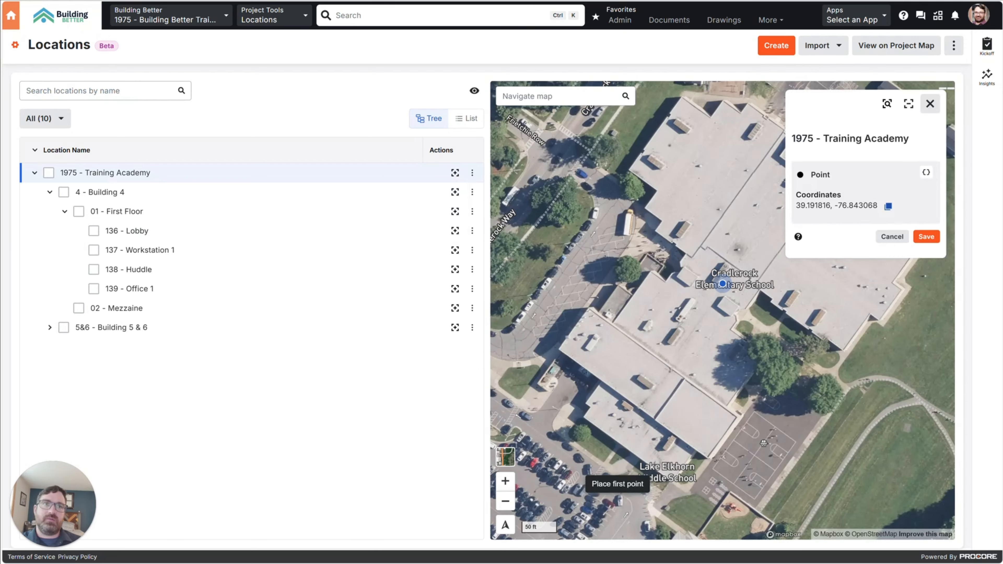
left_click(598, 233)
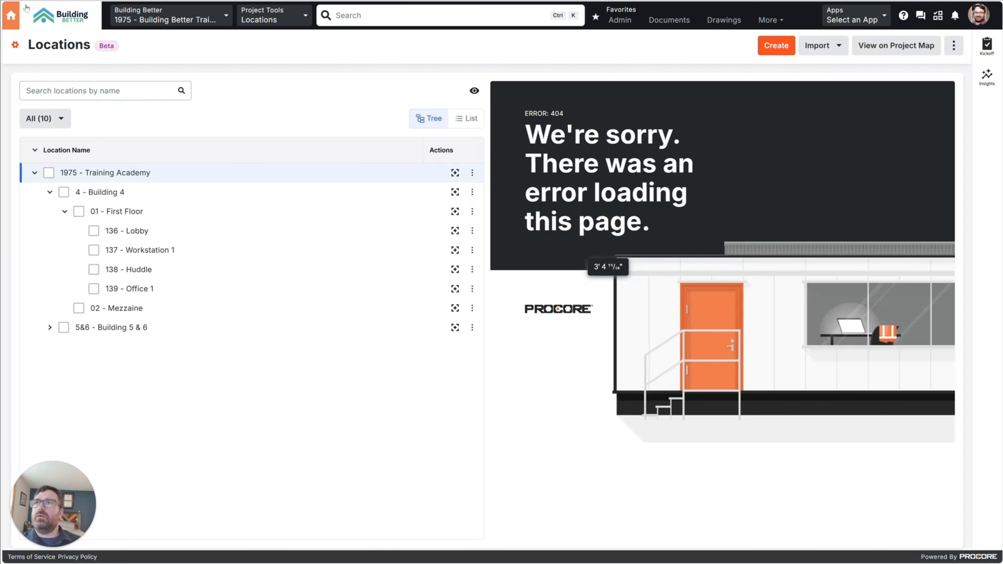
Step: Reload the Locations page to bring the map back
key("ctrl+minus")
key("ctrl+minus")
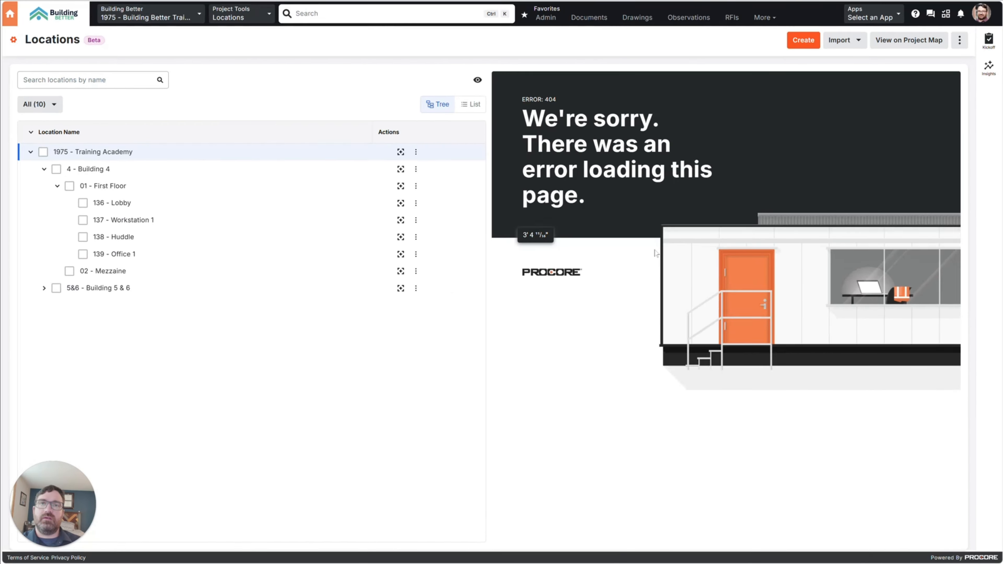
key("ctrl+plus")
key("ctrl+plus")
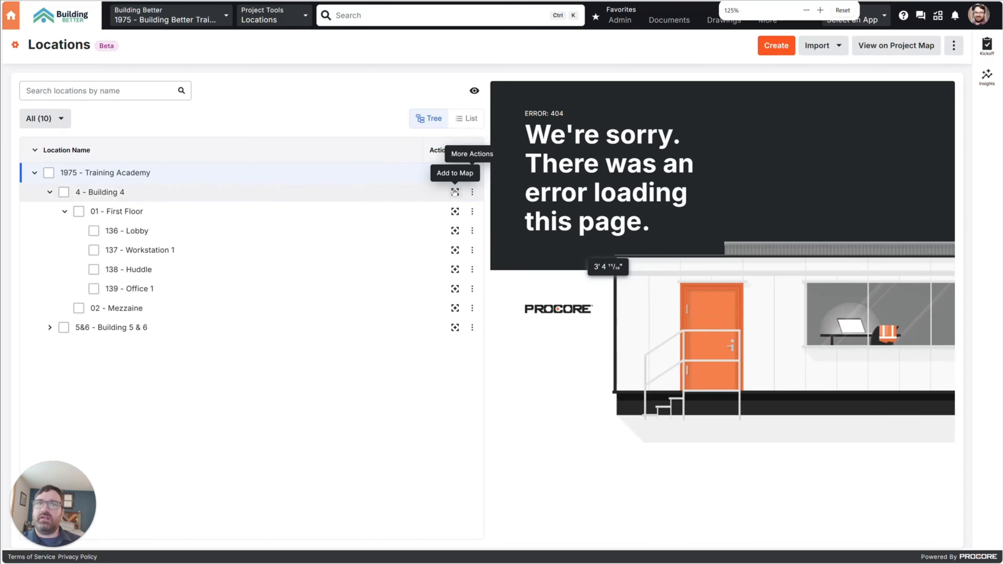
left_click(55, 24)
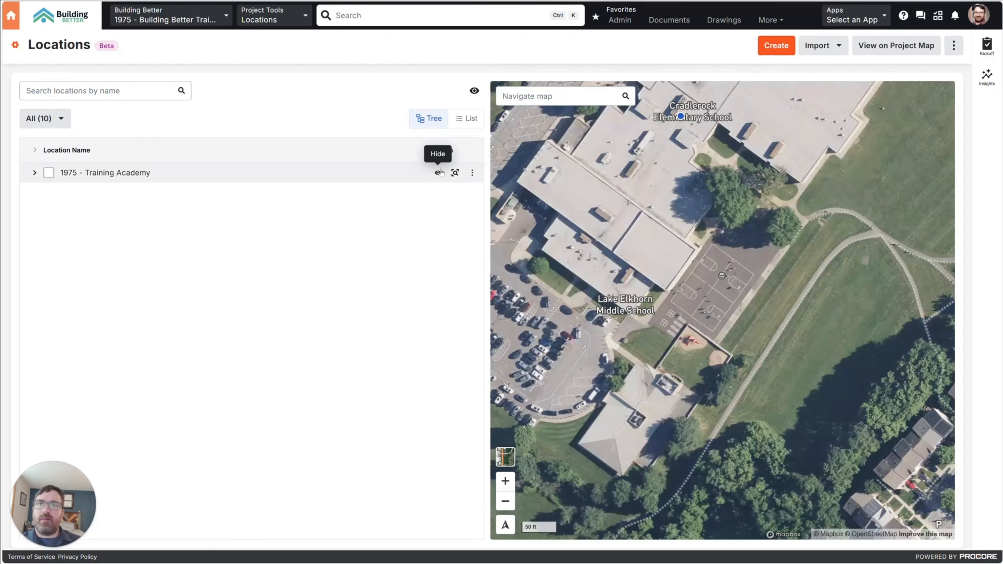
Step: Remove the 1975 - Training Academy point from the map
left_click(681, 117)
left_click(909, 103)
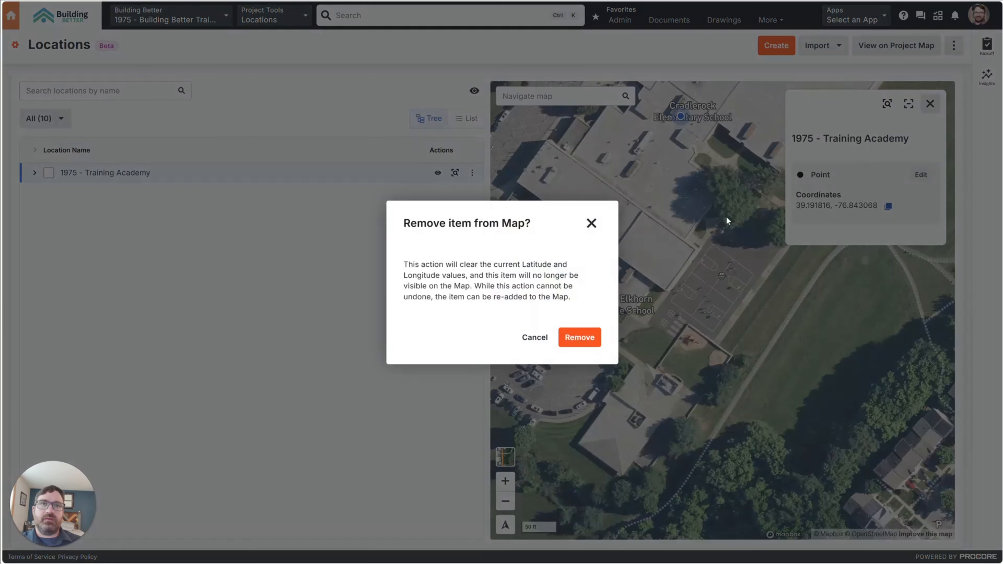
left_click(576, 336)
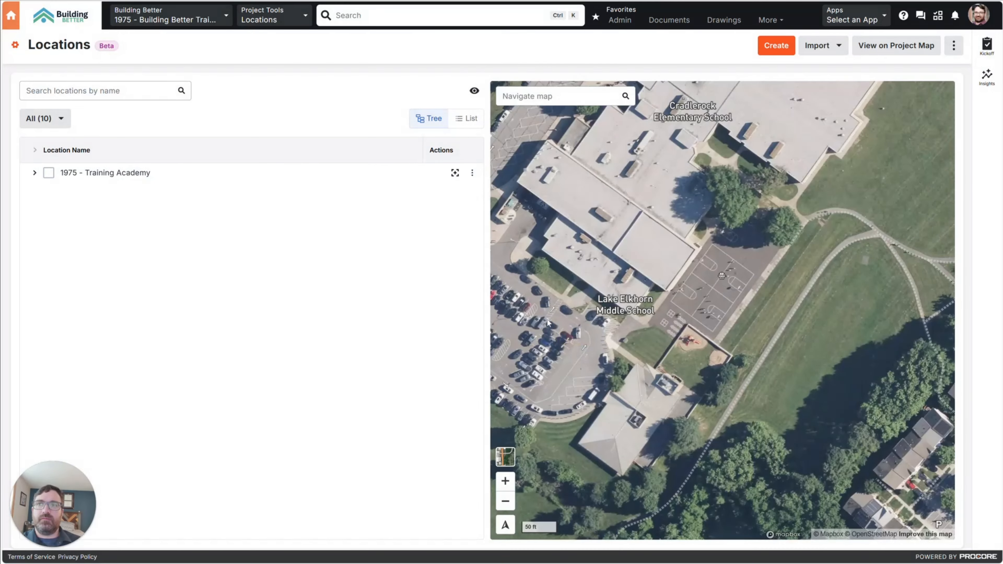
Step: Add 1975 - Training Academy to the map as a polygon of about 107,500 ft² outlining the Cradlerock Elementary School building
scroll(718, 277, "down", 5)
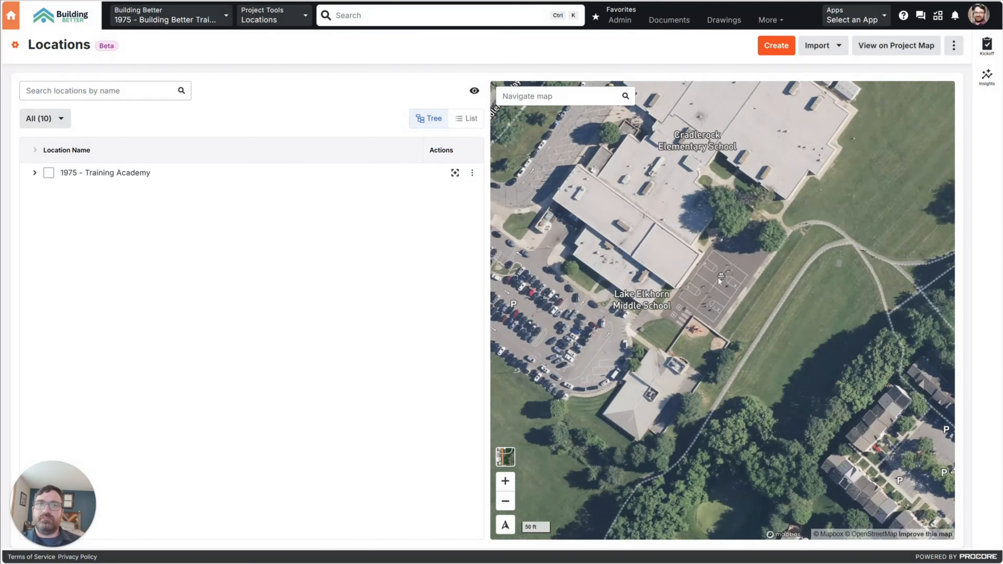
left_click_drag(697, 219, 698, 297)
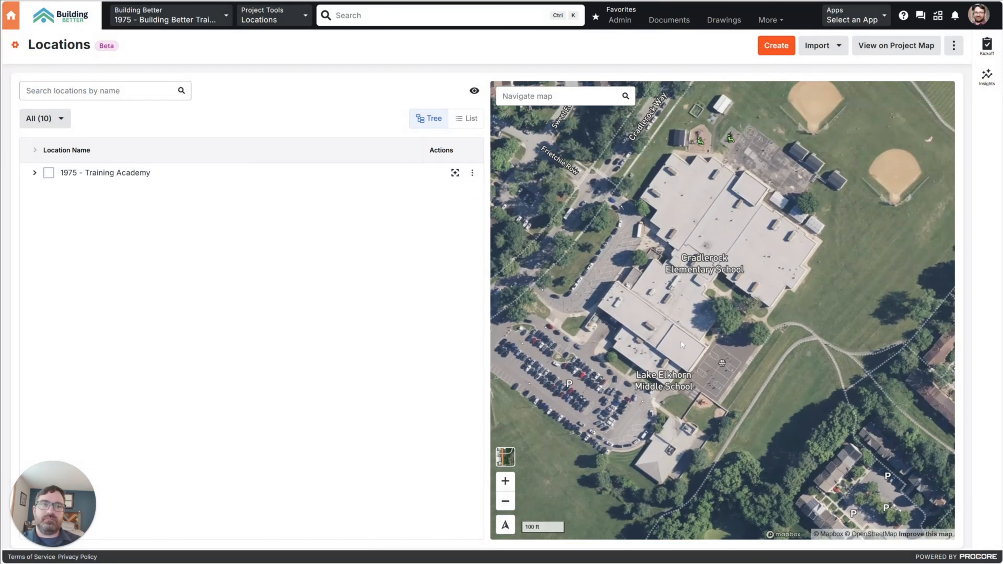
left_click(455, 173)
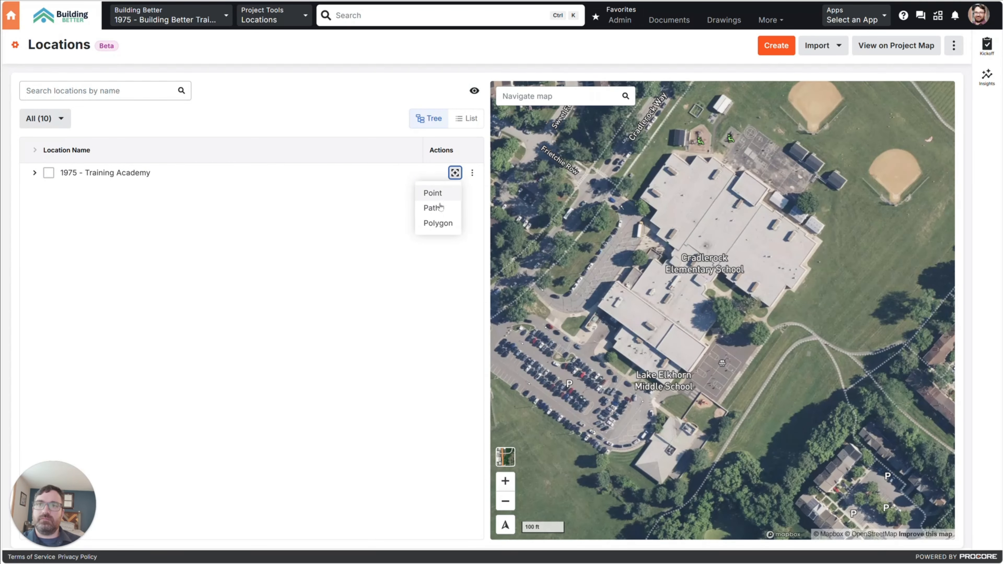
left_click(437, 224)
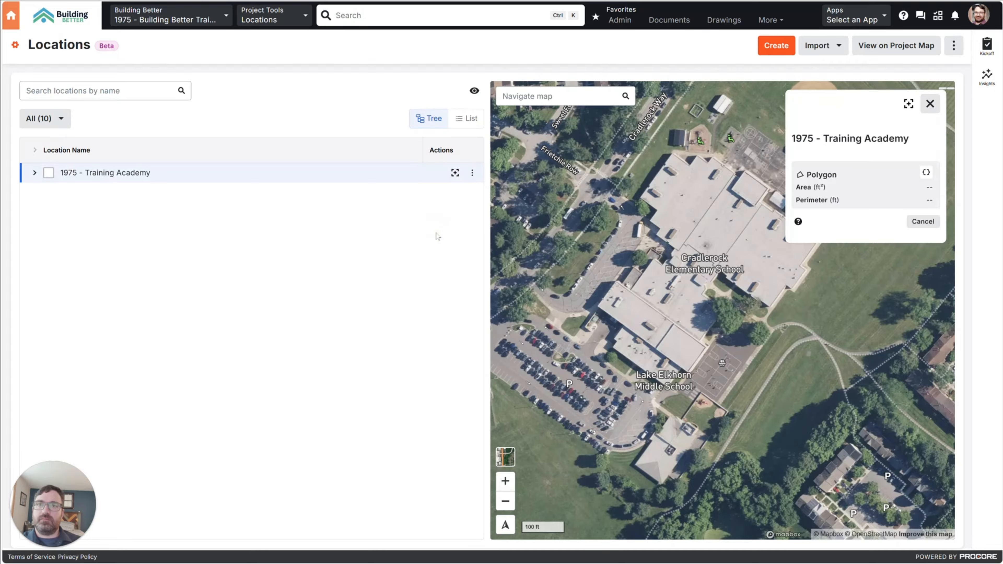
left_click(596, 307)
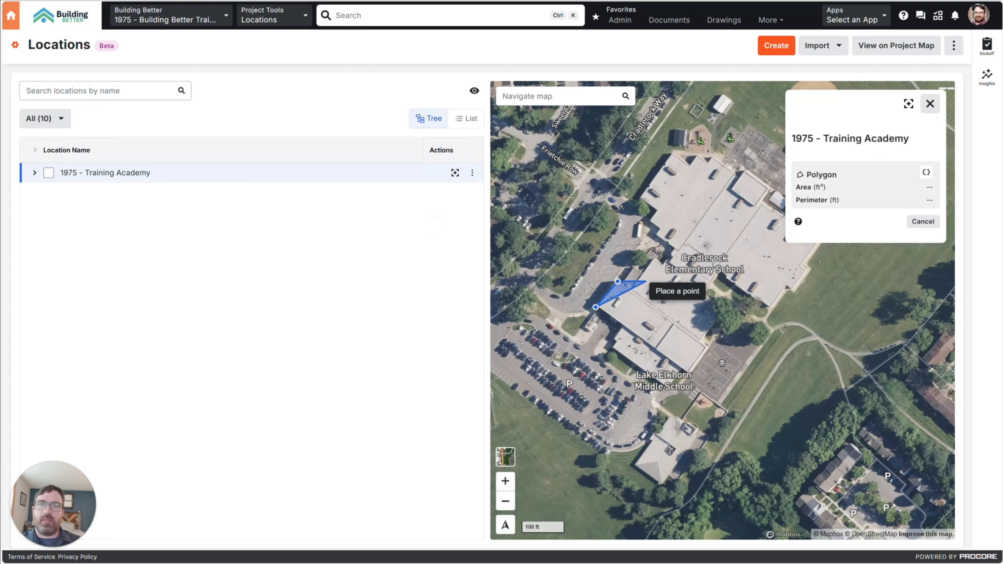
left_click(636, 268)
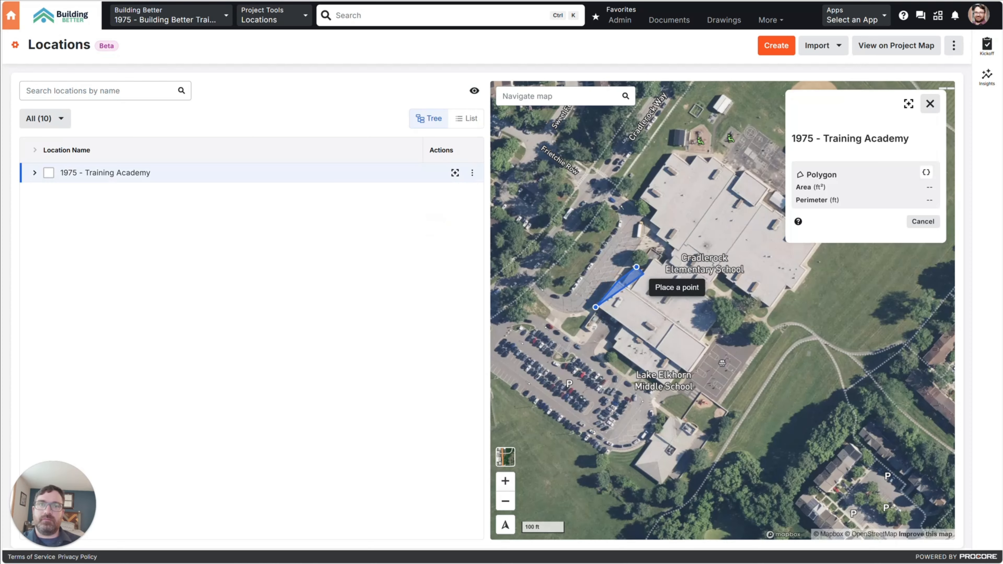
left_click(656, 260)
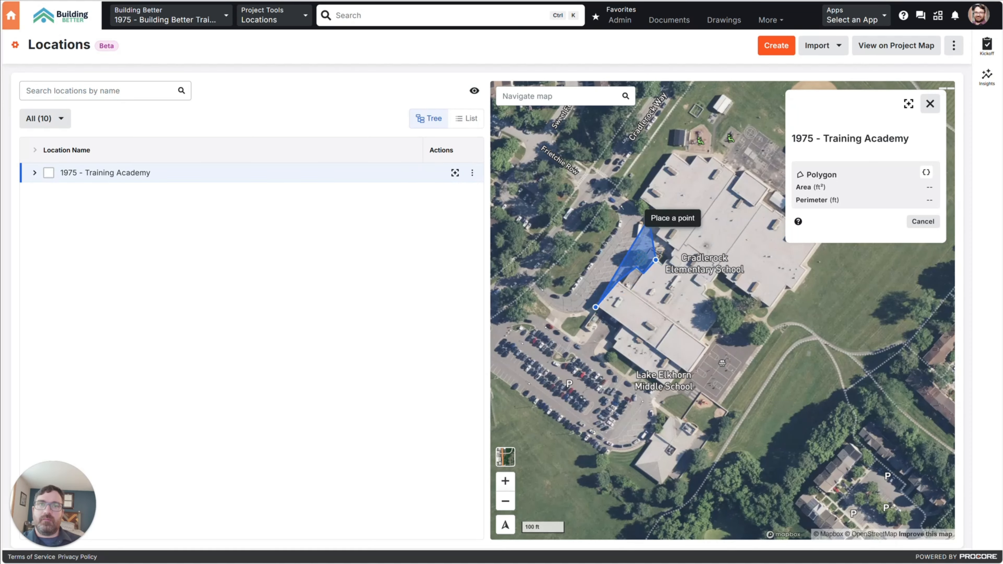
left_click(637, 198)
left_click(713, 159)
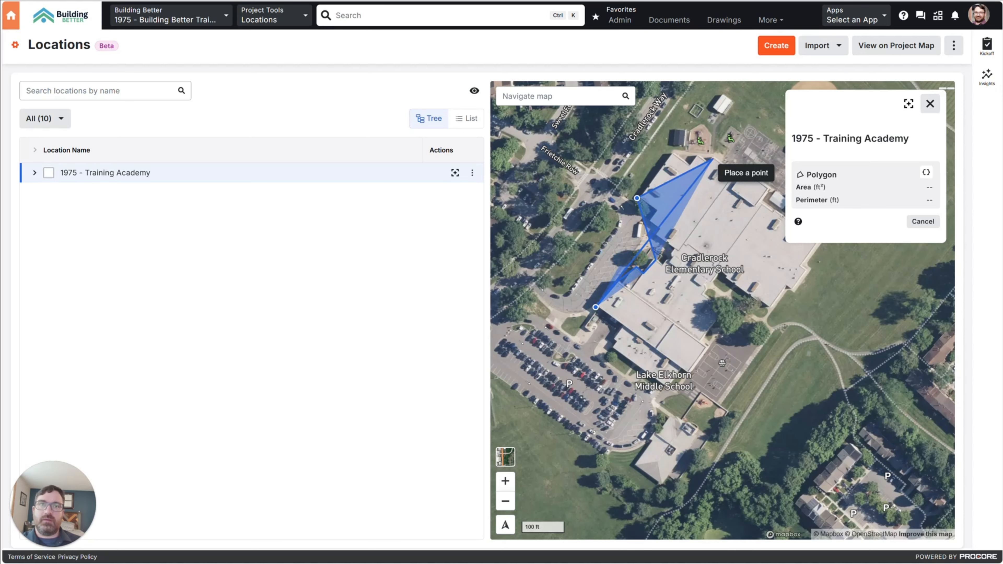
left_click(814, 253)
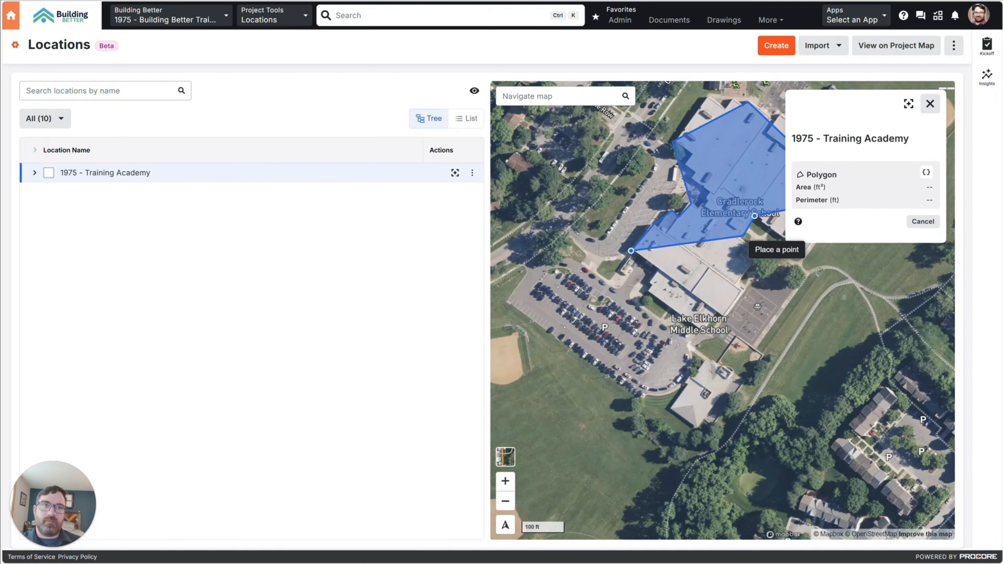
left_click(743, 237)
left_click(738, 284)
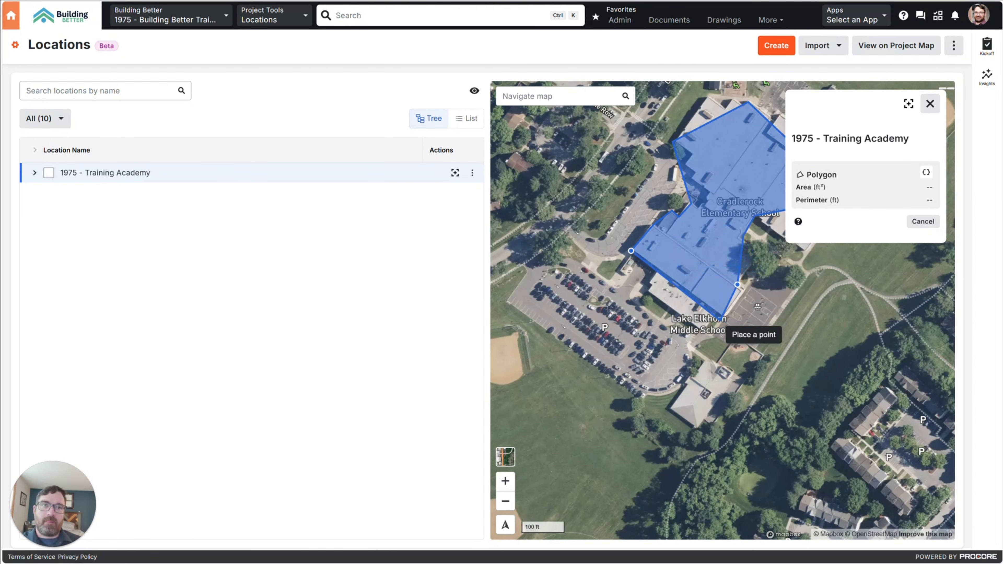
left_click(720, 320)
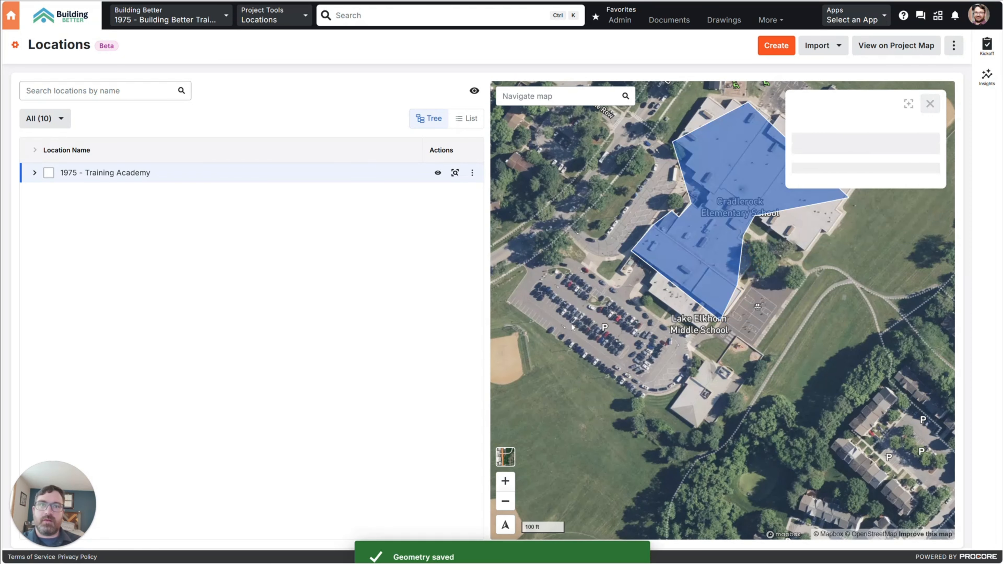
Step: Adjust the vertices along the upper edges of the 1975 - Training Academy polygon to about 110,900 ft², save, and locate it on the map
left_click(920, 174)
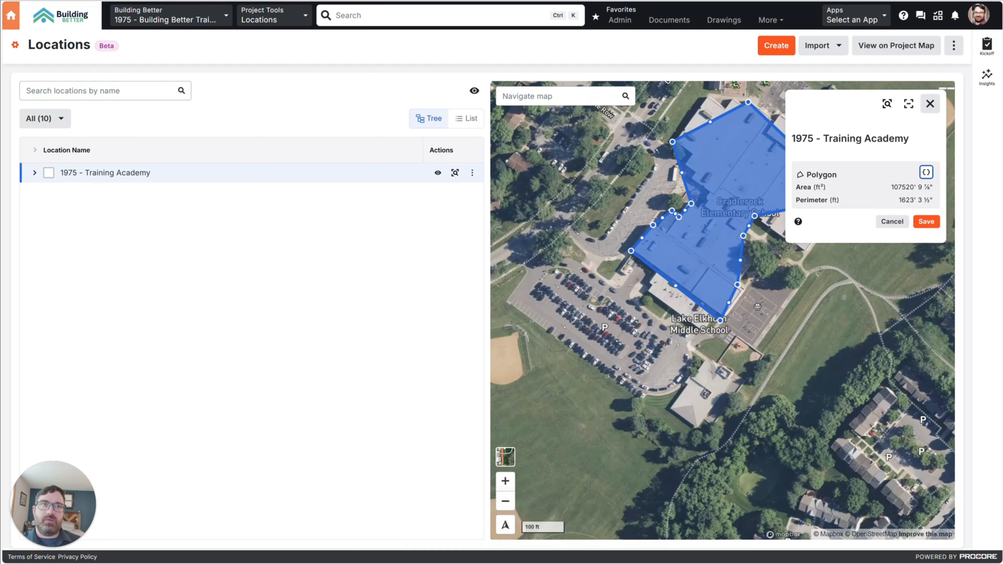
mouse_move(682, 174)
left_mouse_down()
mouse_move(661, 176)
mouse_move(691, 153)
mouse_move(709, 113)
mouse_move(684, 161)
left_mouse_up()
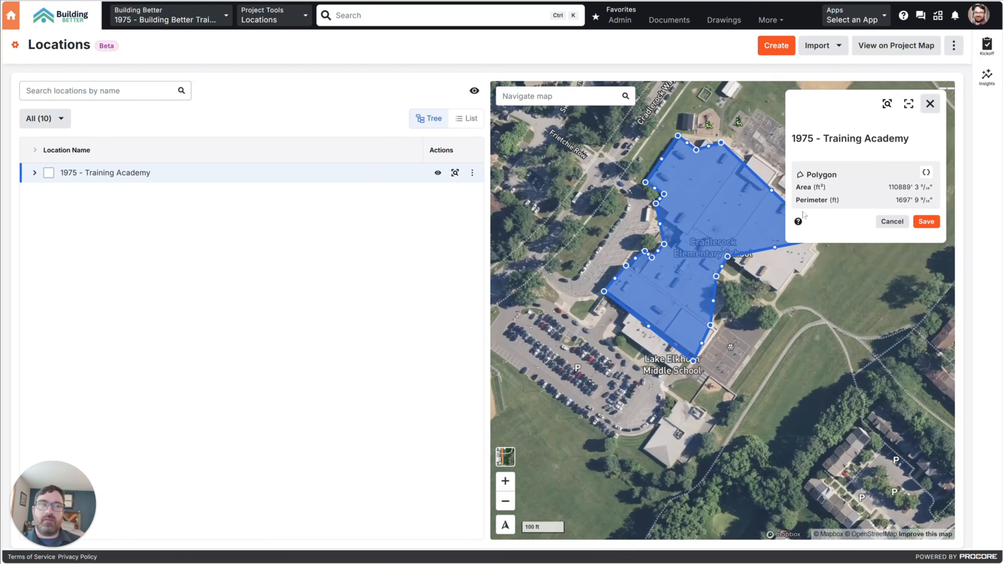
left_click(926, 221)
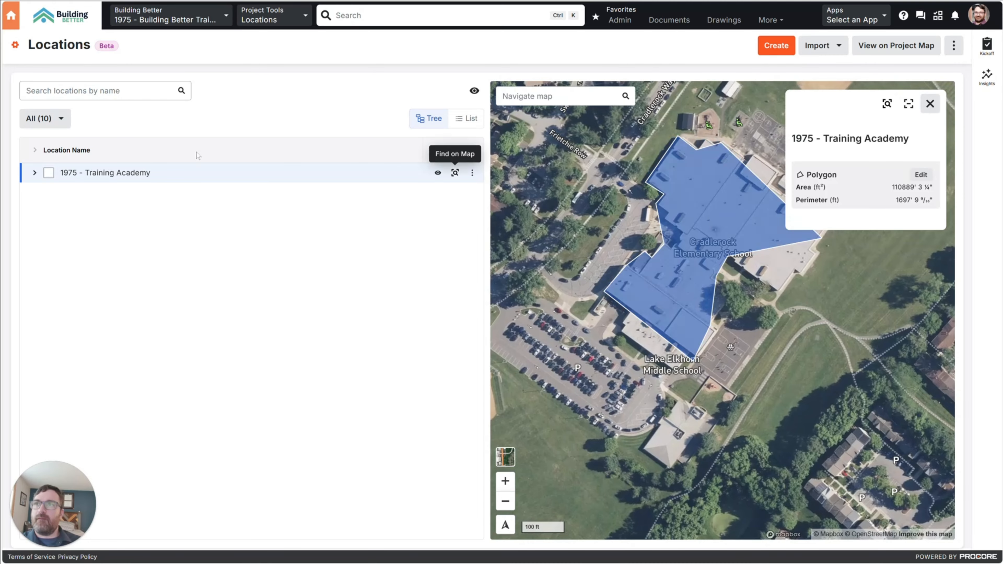
left_click(455, 173)
left_click(473, 174)
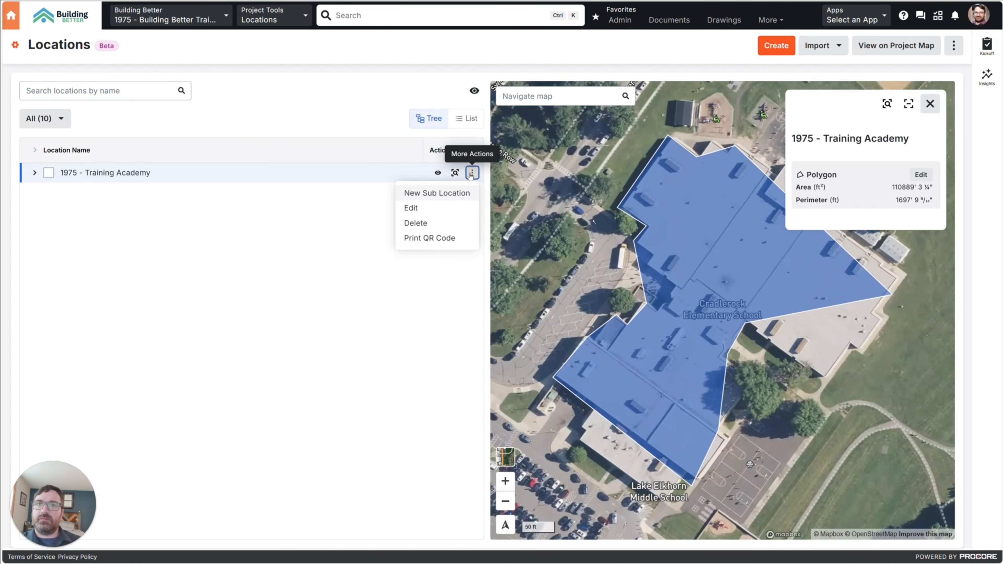
Step: Add 4 - Building 4 to the map as a polygon of about 44,400 ft² outlining the school's southwestern wing, and save it
left_click(34, 173)
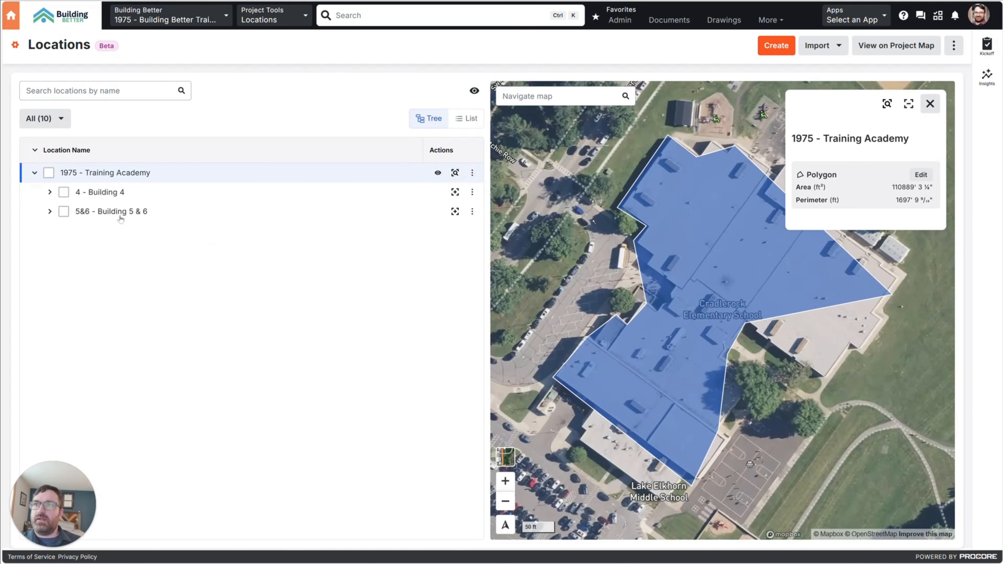
left_click(295, 197)
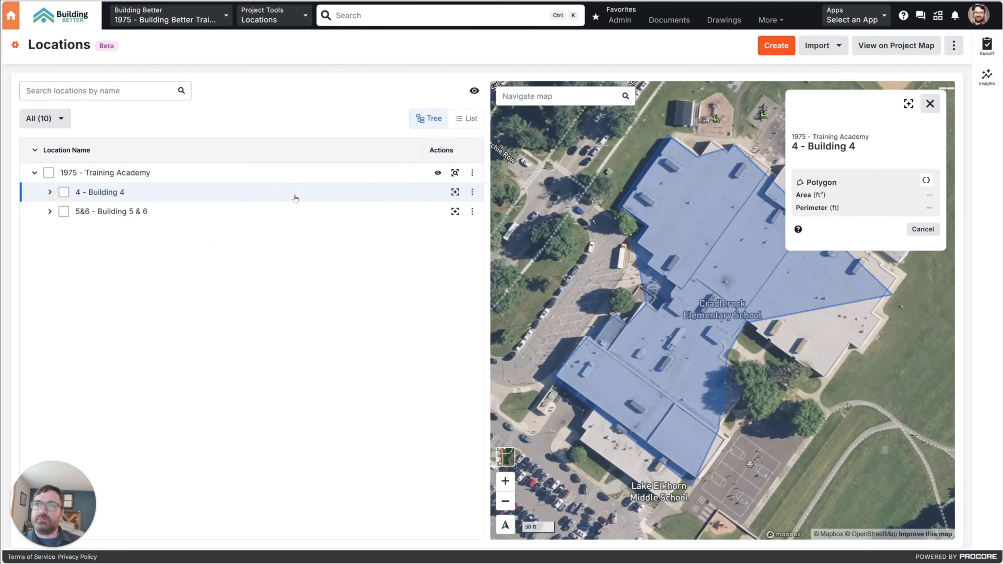
left_click(454, 193)
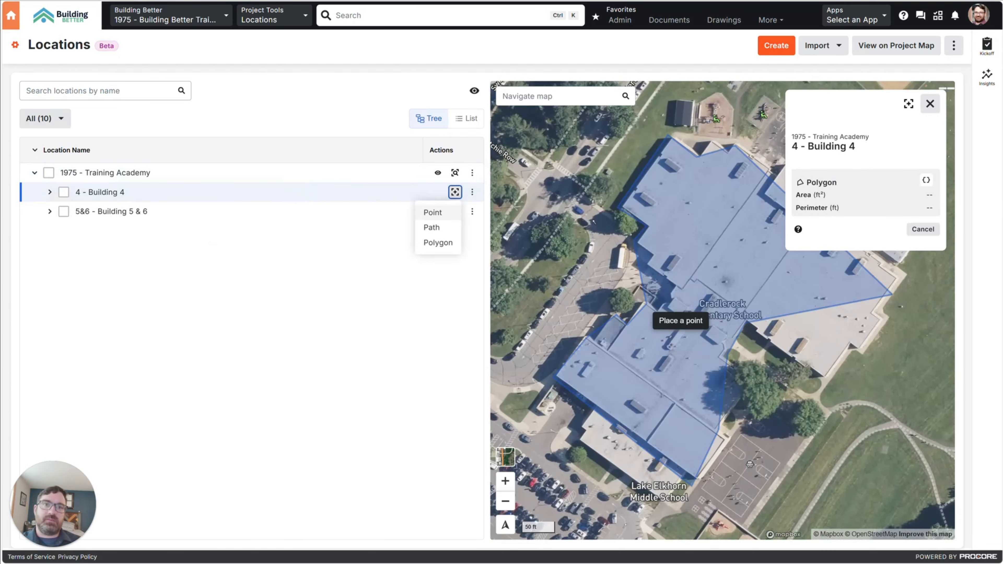
left_click(644, 304)
left_click(678, 298)
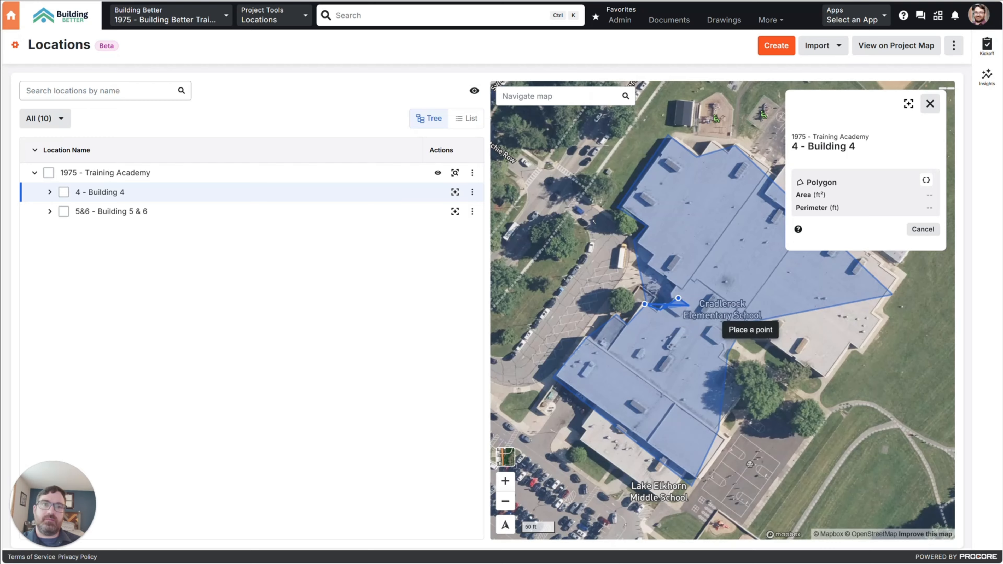
left_click(740, 341)
left_click(718, 359)
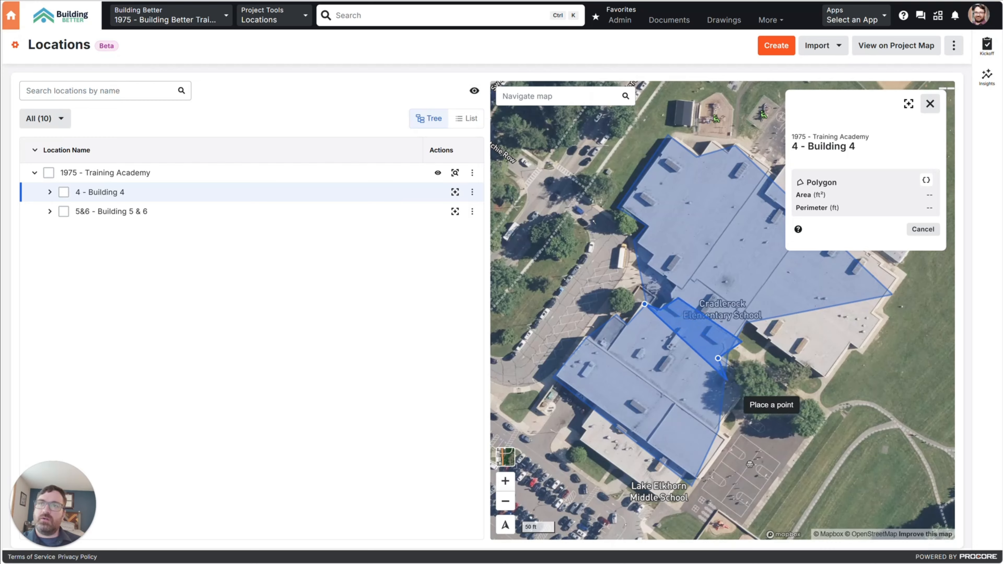
left_click(738, 397)
left_click(700, 481)
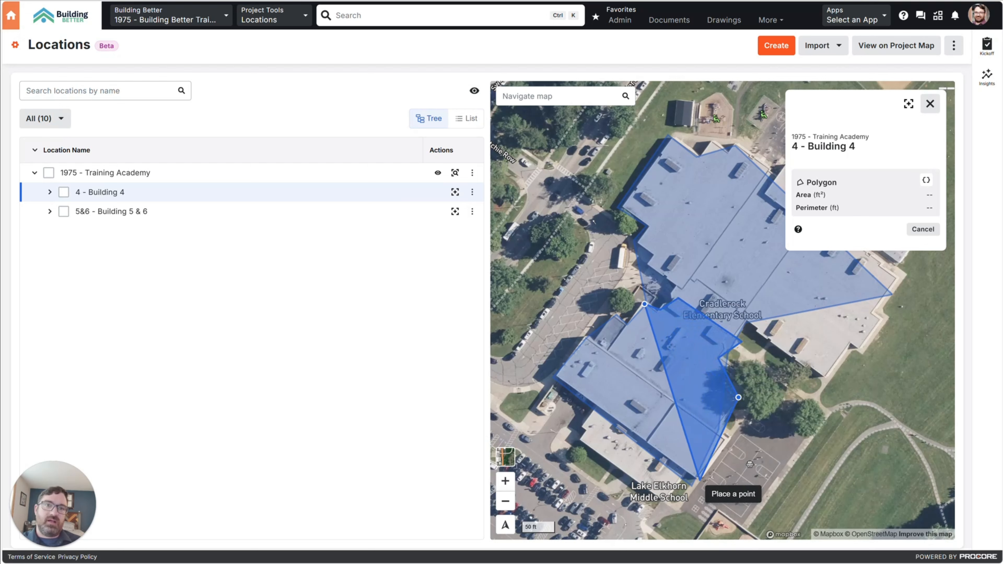
left_click(551, 381)
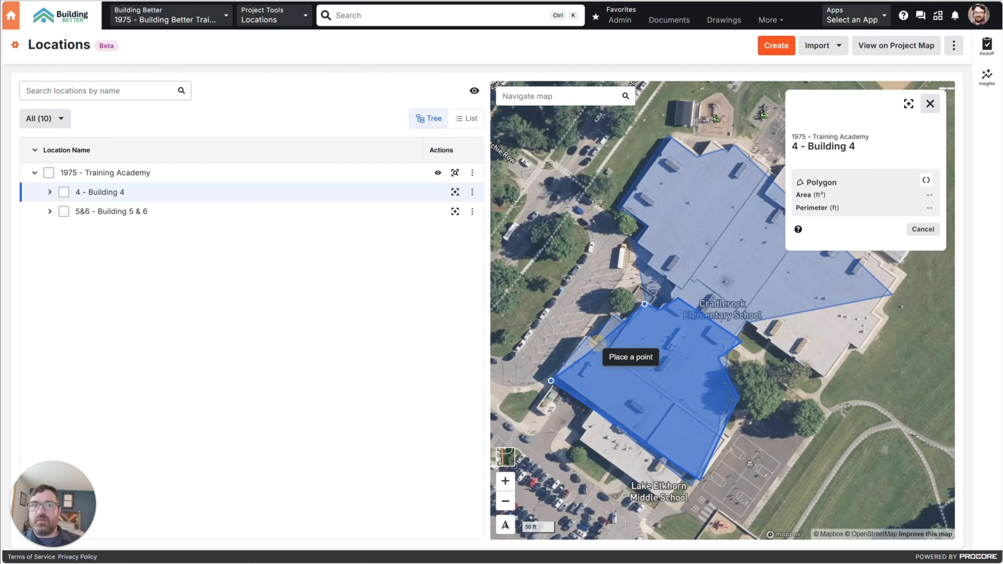
left_click(586, 337)
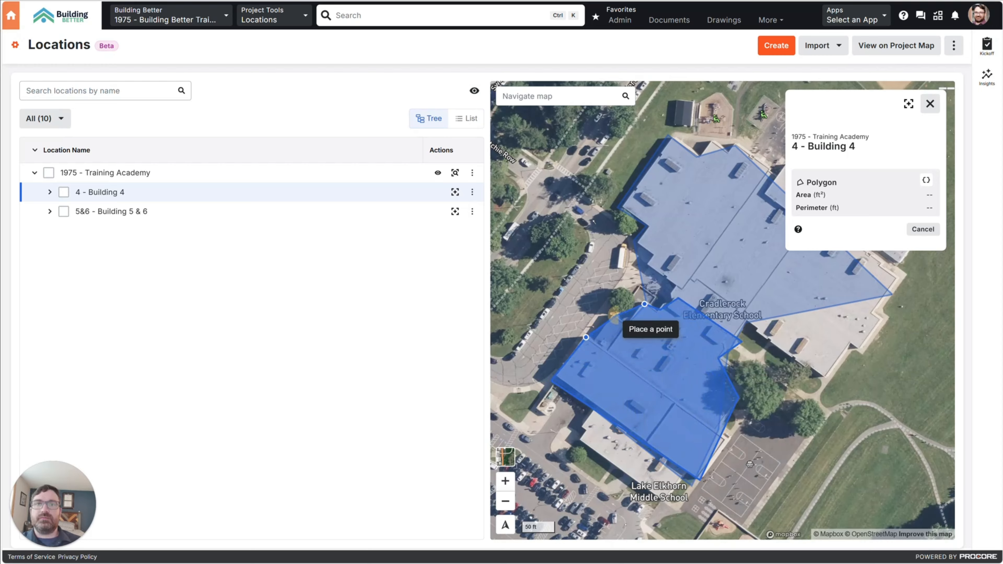
double_click(617, 315)
left_click(927, 229)
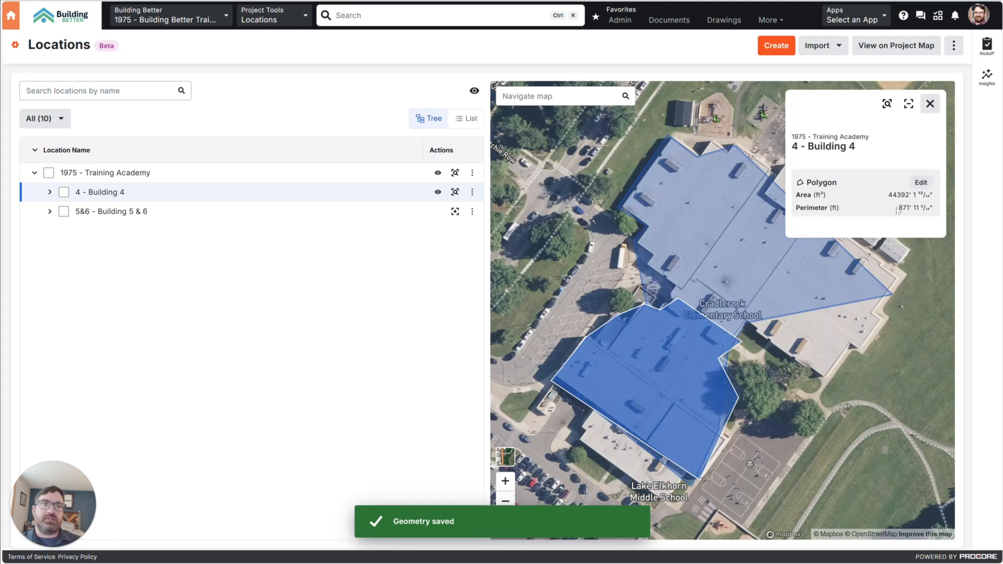
left_click(921, 182)
left_click(902, 231)
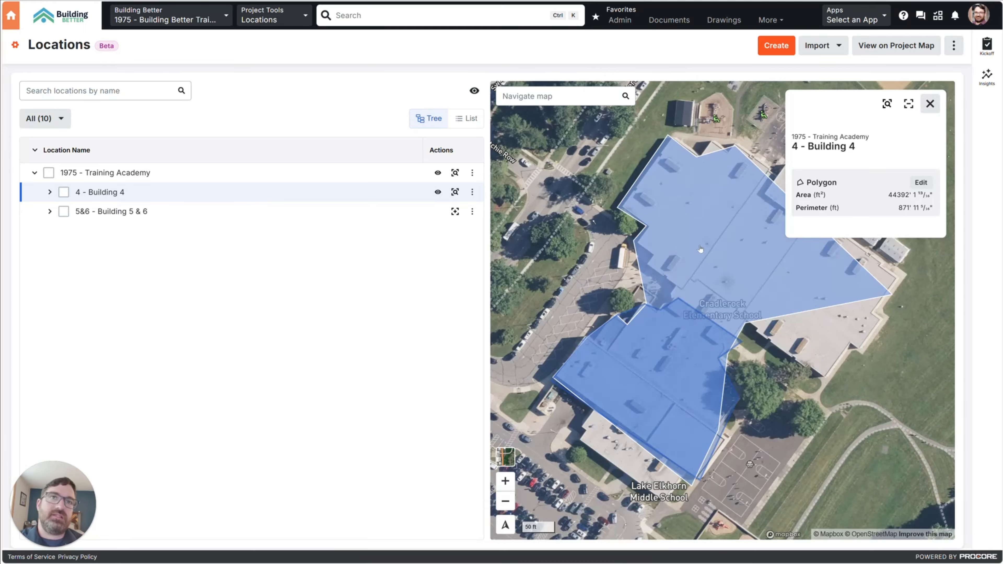
Step: View the available basemap styles while keeping the Satellite style
scroll(700, 249, "down", 3)
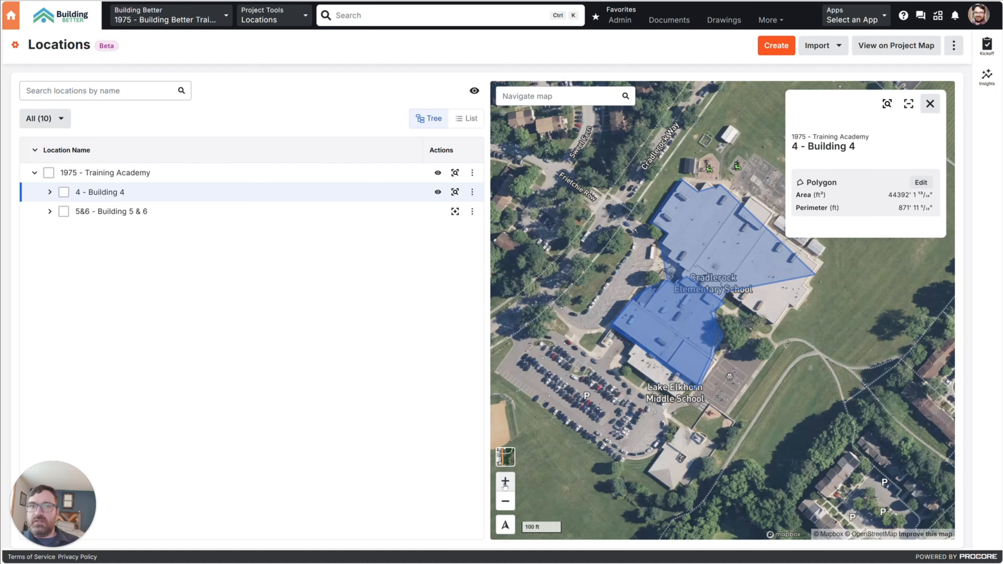
left_click(507, 462)
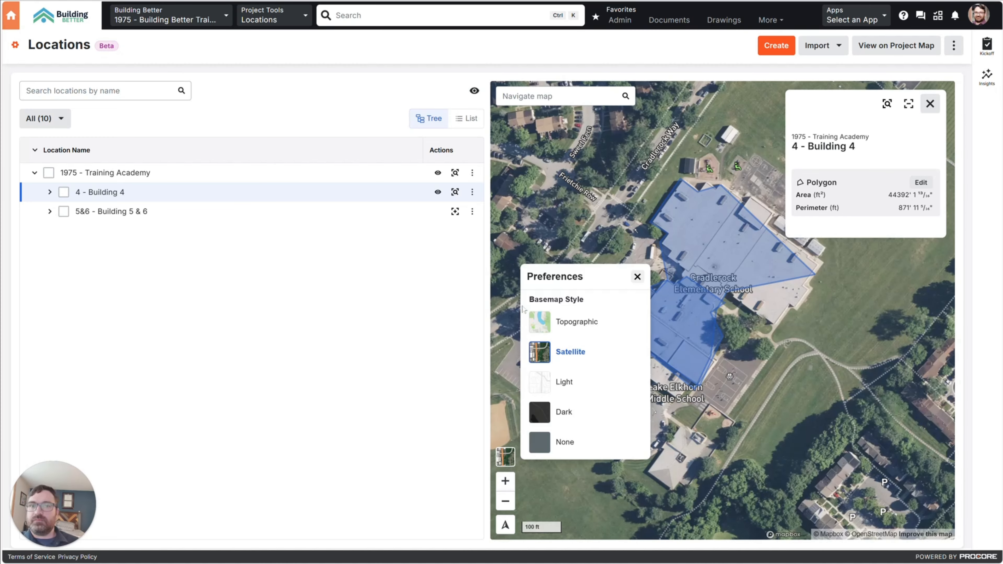
left_click(637, 276)
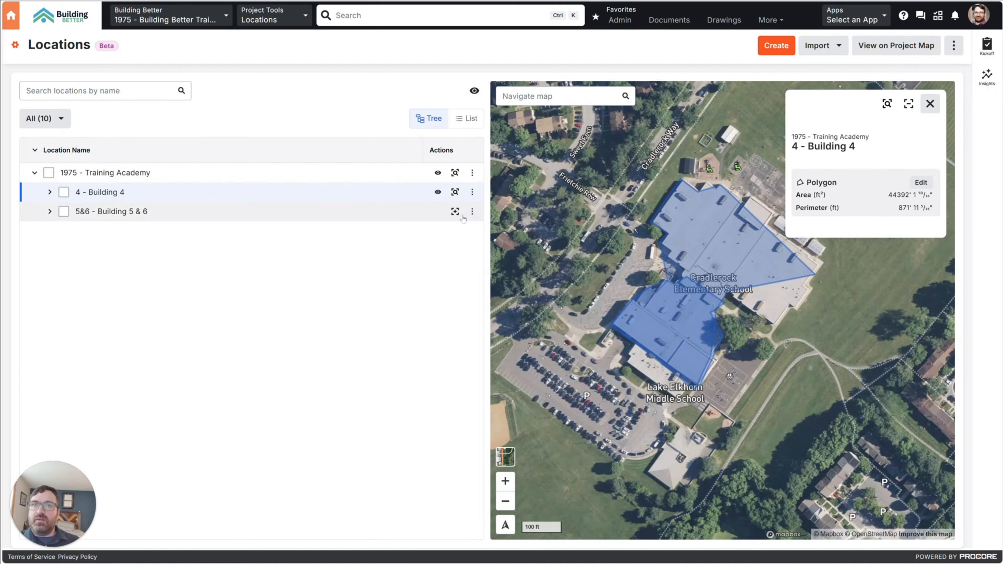
Step: Map 5&6 - Building 5 & 6 as a path of about 640 ft around the school's eastern side, and remove it from the map
left_click(455, 211)
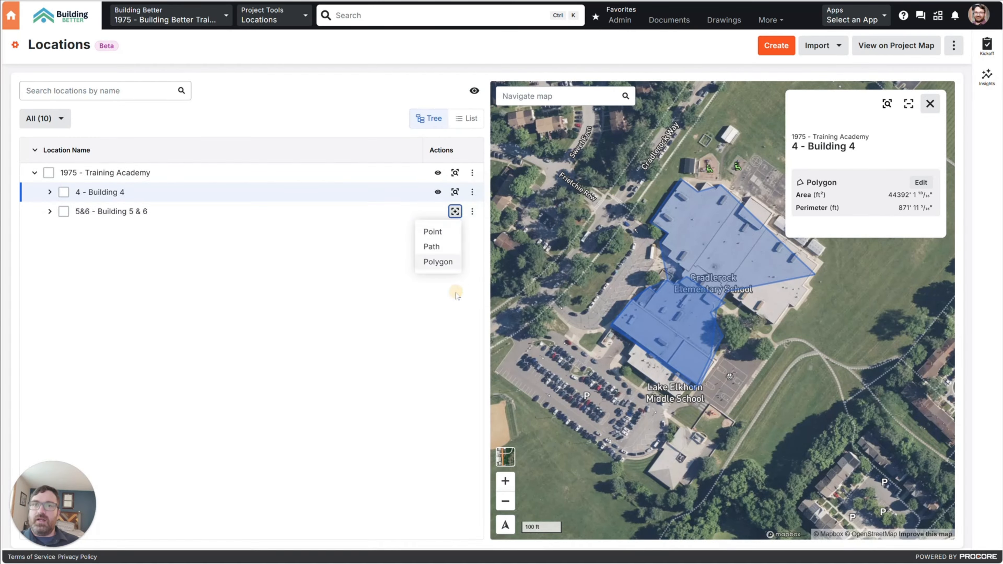
left_click(438, 246)
left_click(695, 176)
left_click(757, 189)
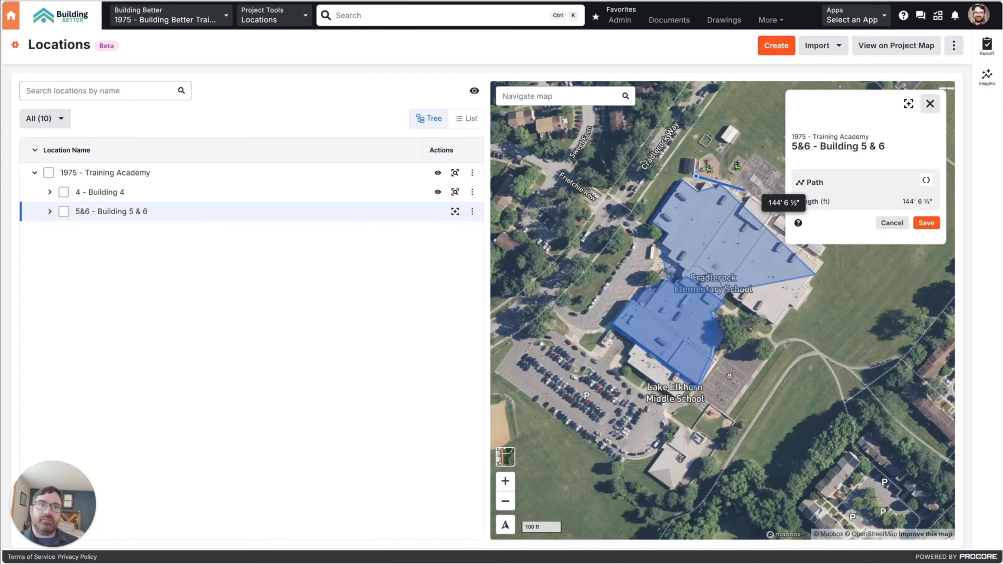
left_click(830, 278)
double_click(790, 346)
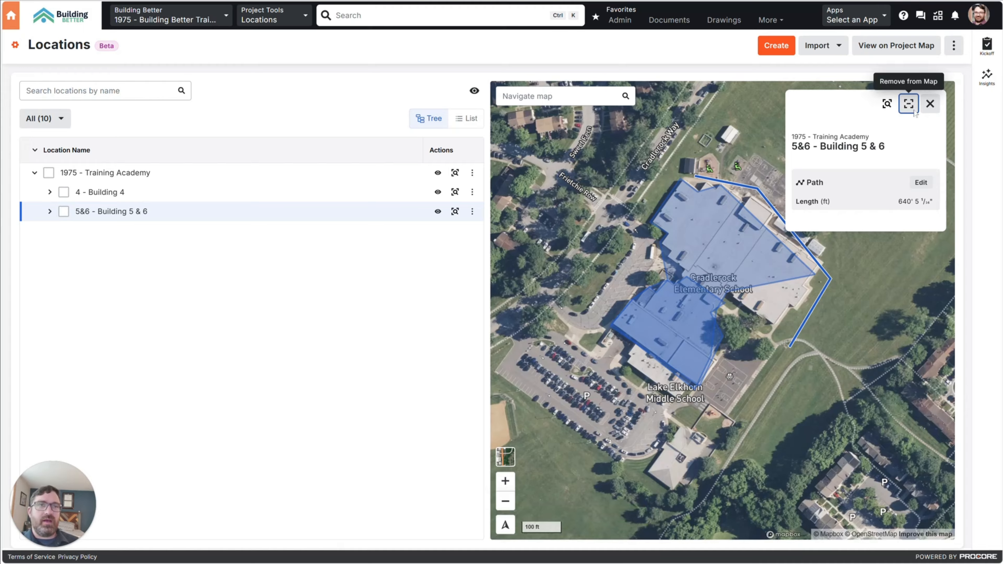
left_click(908, 104)
left_click(579, 337)
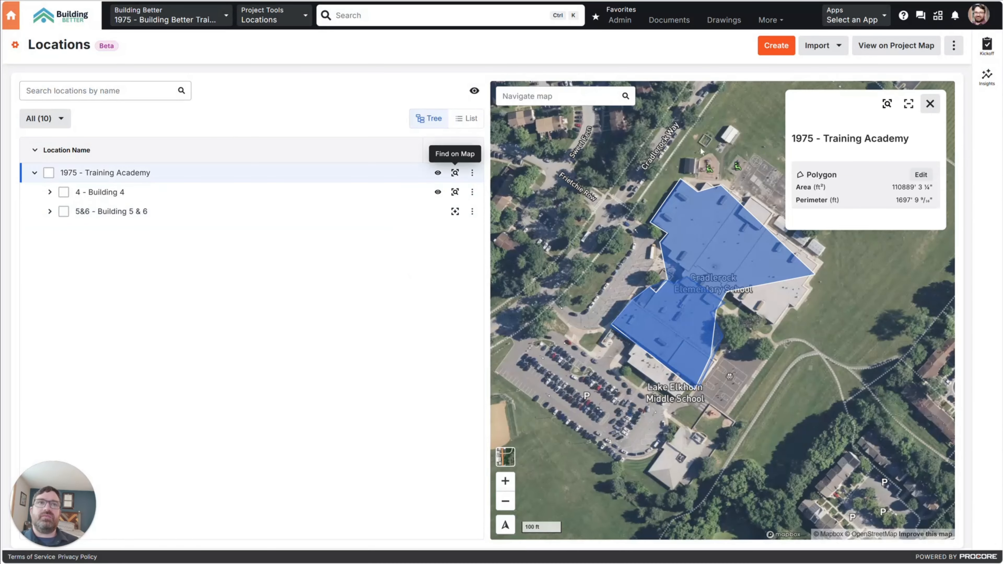
Step: Open the legacy location manager and dismiss the beta announcement
left_click(954, 46)
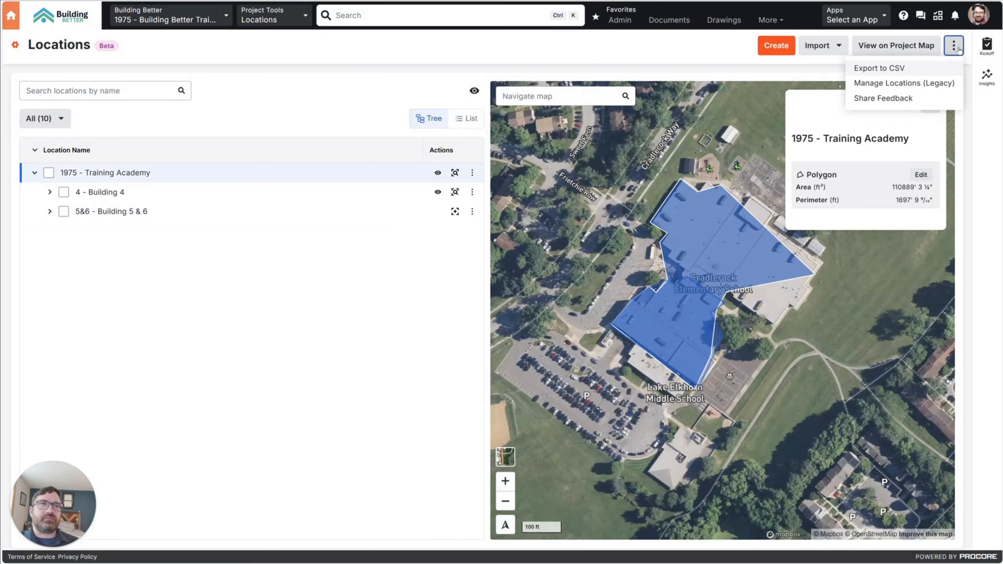
left_click(916, 84)
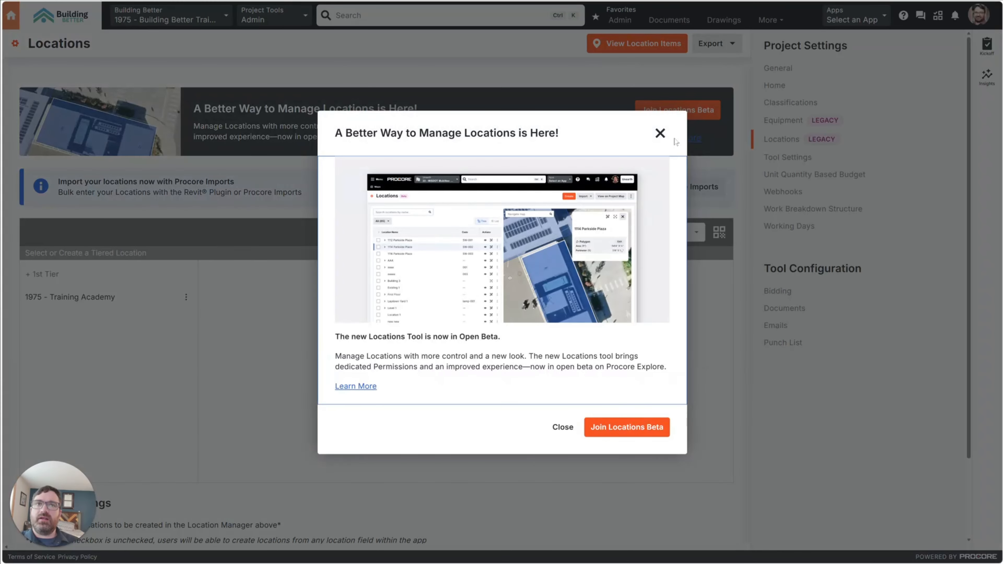
left_click(659, 134)
Step: View the legacy location items for 4 - Building 4, checking its daily logs, submittals, photos and punch list, and close the view
left_click(632, 44)
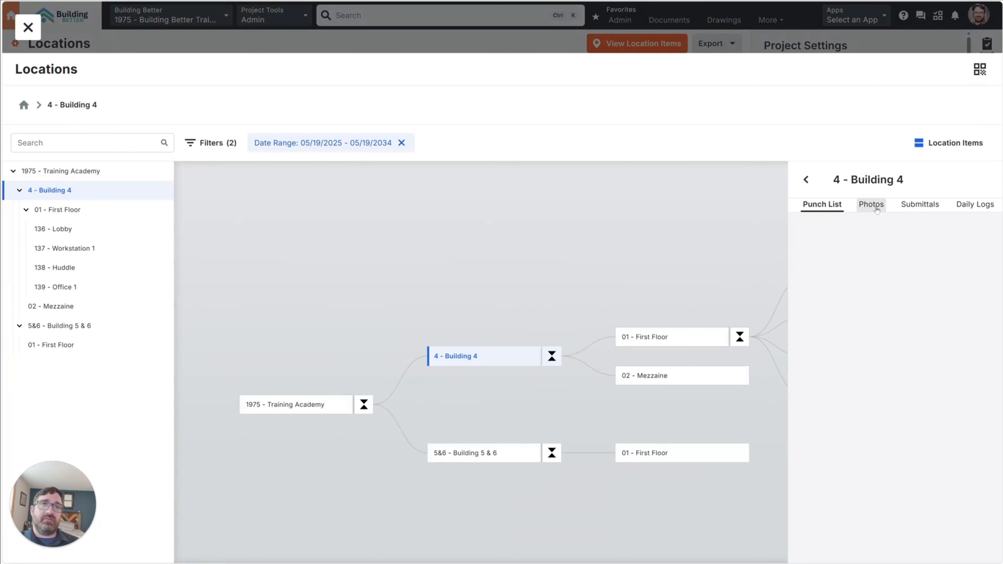
left_click(974, 210)
left_click(922, 212)
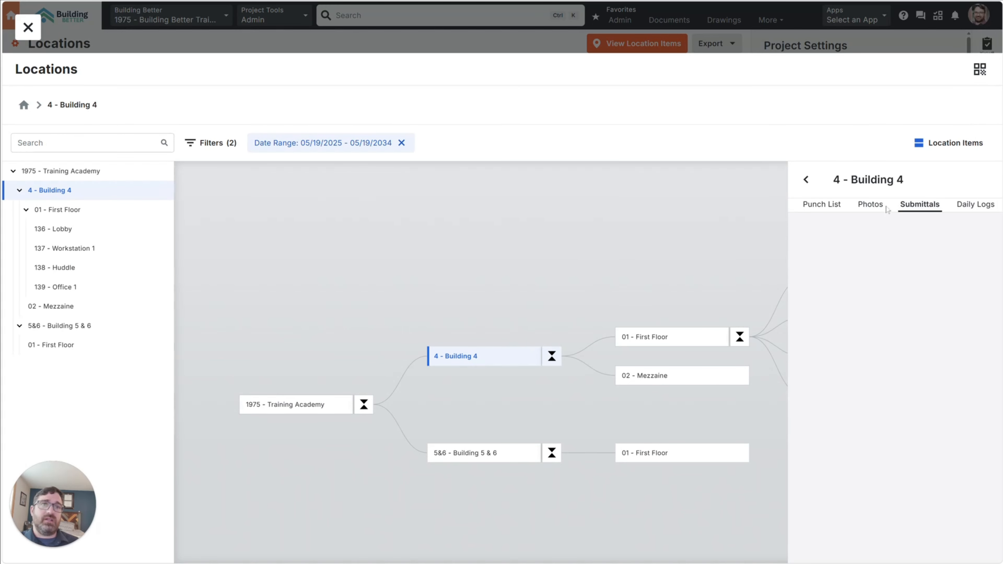
left_click(871, 206)
left_click(822, 206)
left_click(27, 27)
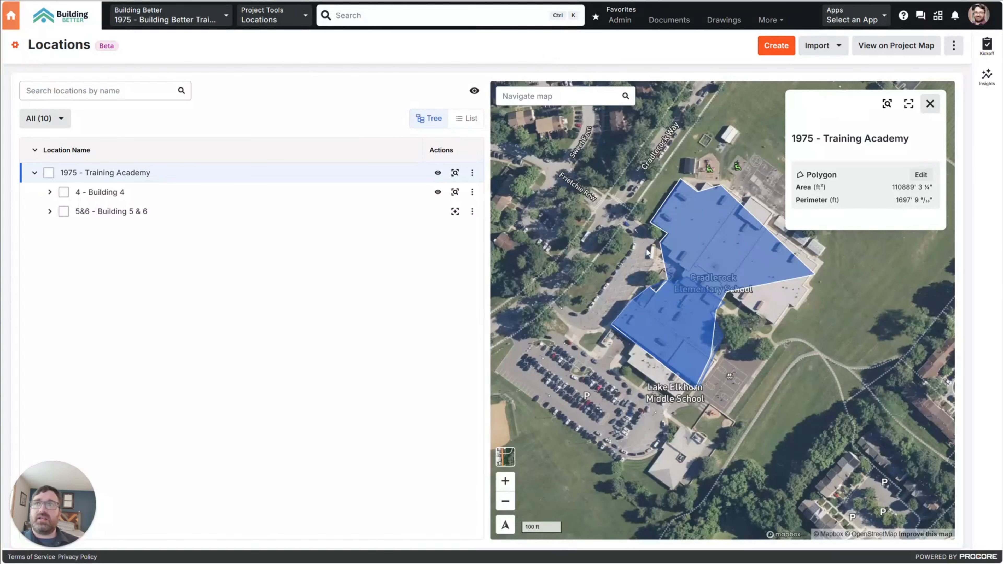
Step: View the 4 - Building 4 and 1975 - Training Academy polygon details and the latter's map removal option, without removing it
left_click(710, 333)
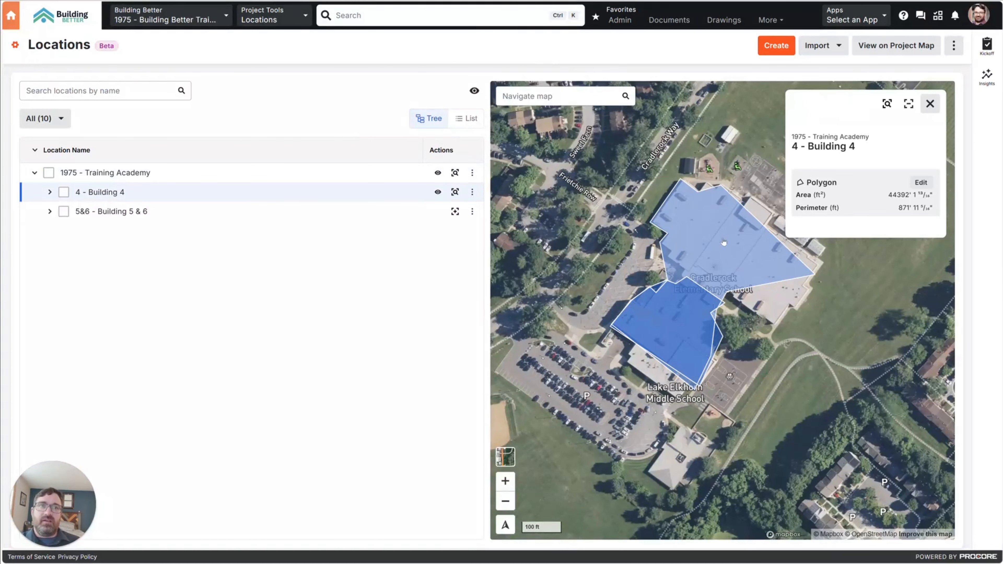
left_click(744, 249)
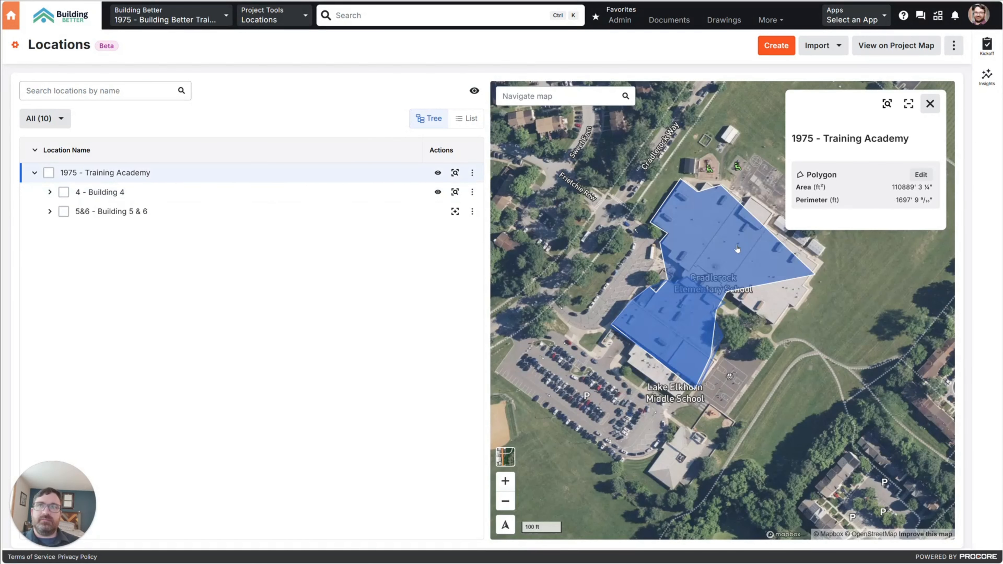
left_click(908, 104)
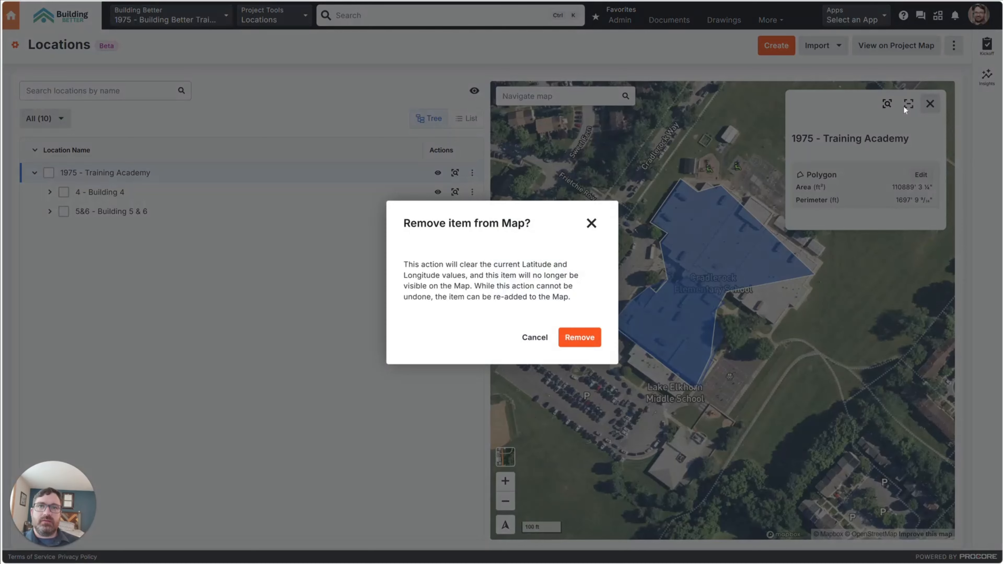
left_click(531, 339)
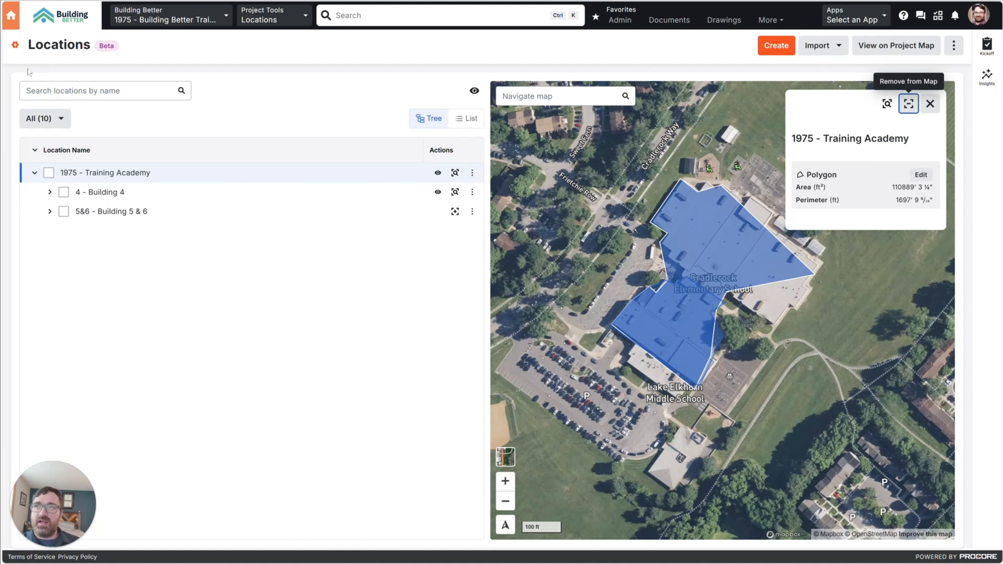
Step: View the Locations settings and return to the locations list
left_click(15, 45)
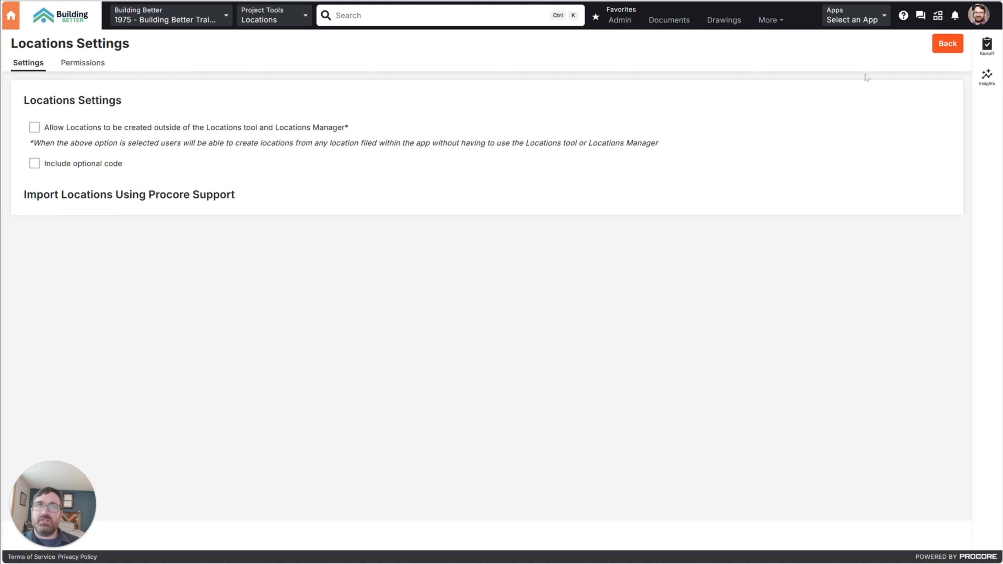
left_click(946, 44)
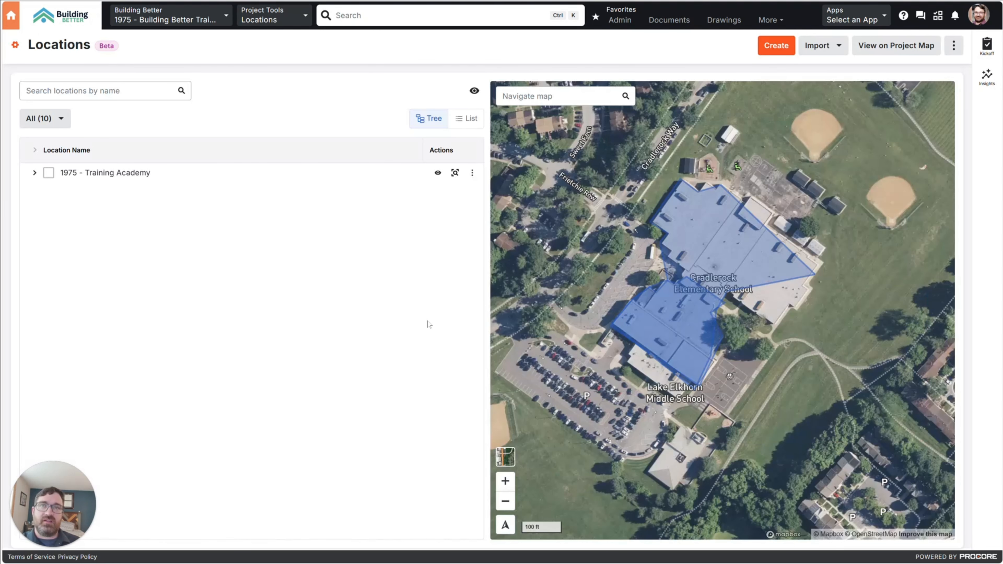
Step: Locate 1975 - Training Academy on the map and view its polygon details
left_click(195, 168)
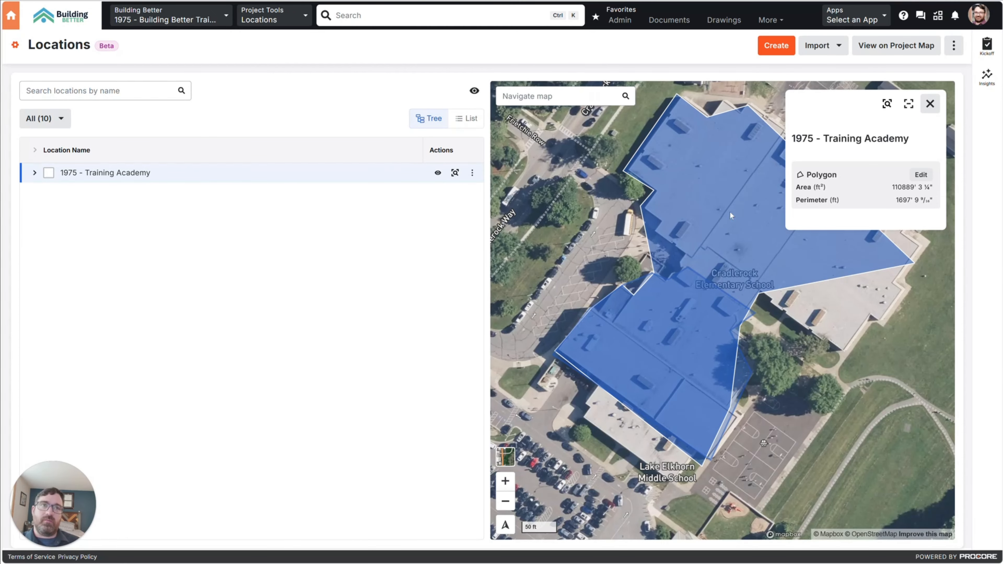
left_click(930, 103)
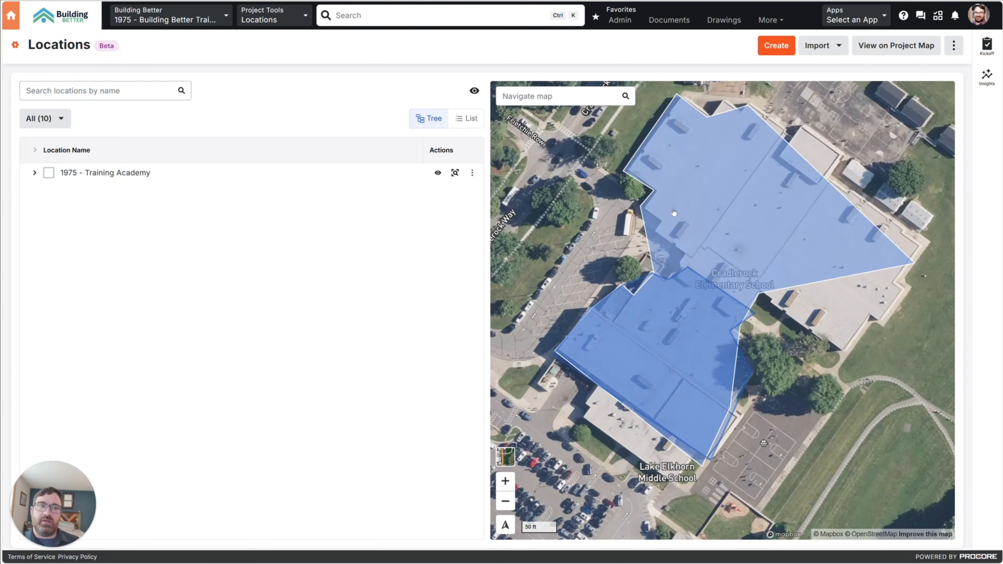
left_click(455, 172)
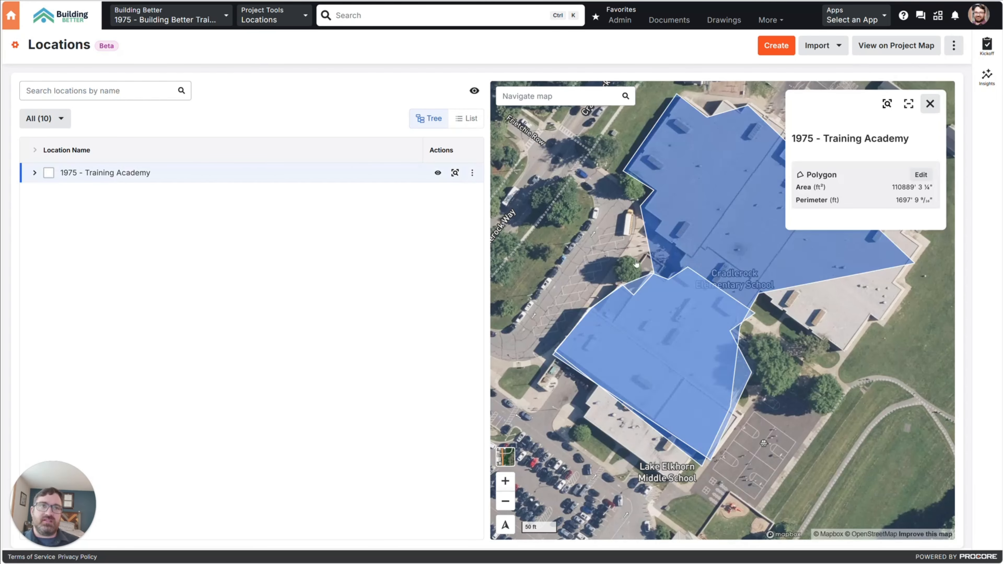
Step: Open the project's Maps tool in a new browser tab
left_click(273, 21)
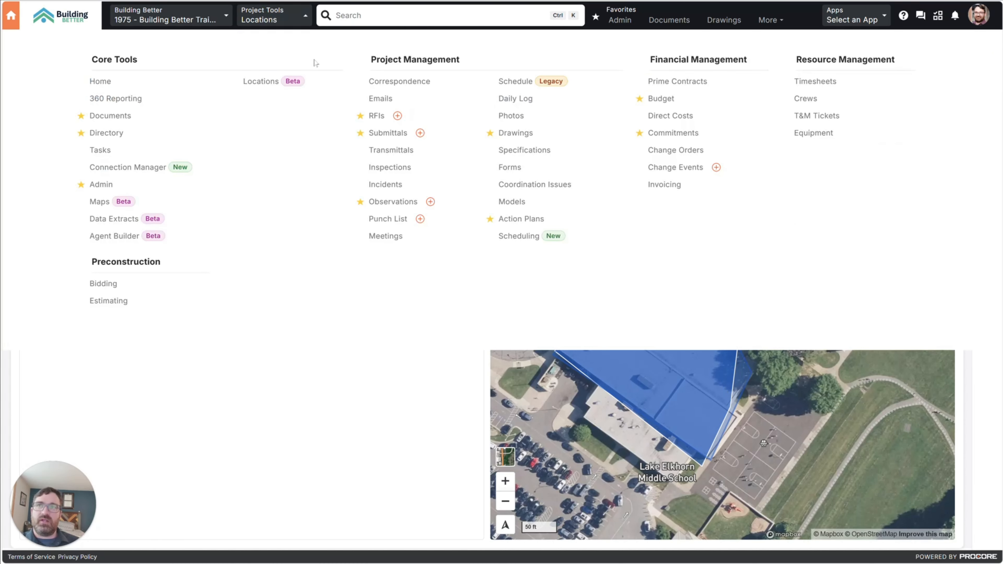
left_click(300, 15)
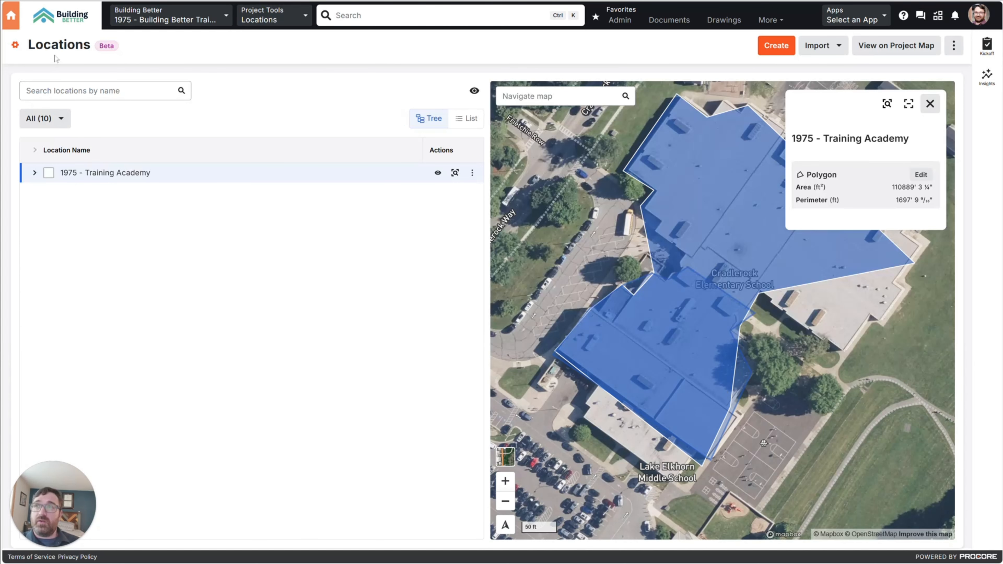
left_click(269, 22)
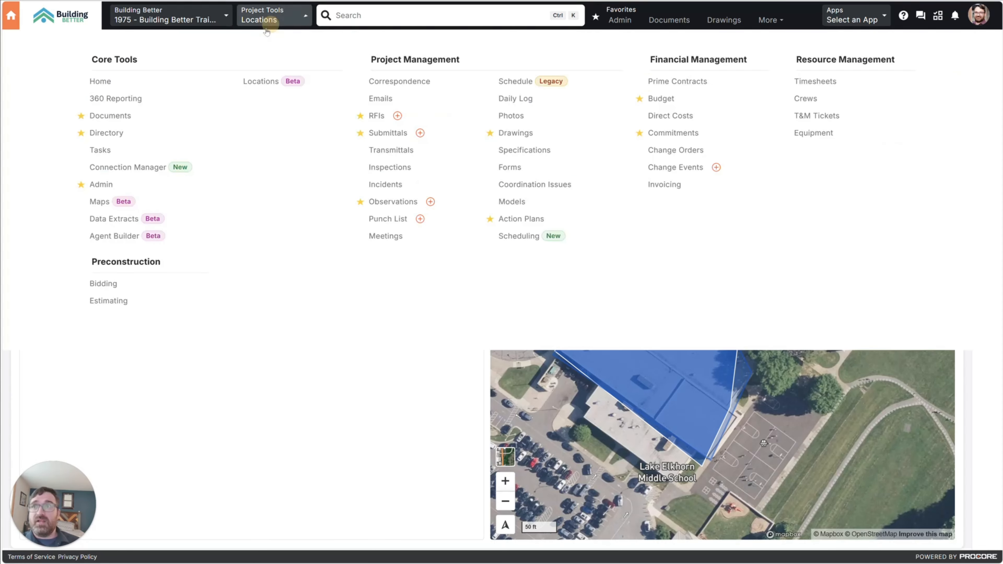
right_click(101, 202)
left_click(109, 215)
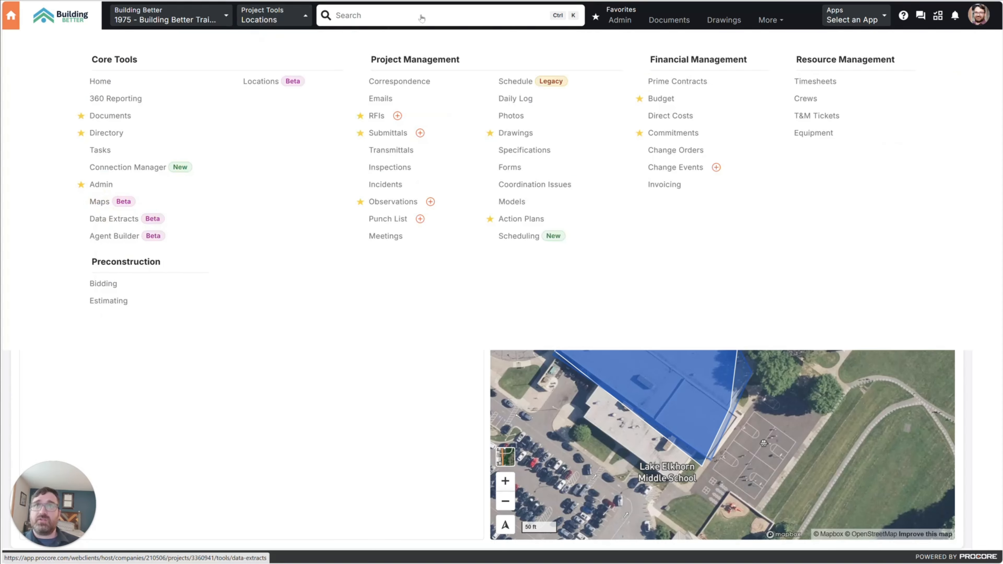
Step: Switch to the Maps tab, expand 1975 - Training Academy in the locations hierarchy, and view the 4 - Building 4 polygon details
key("ctrl+Tab")
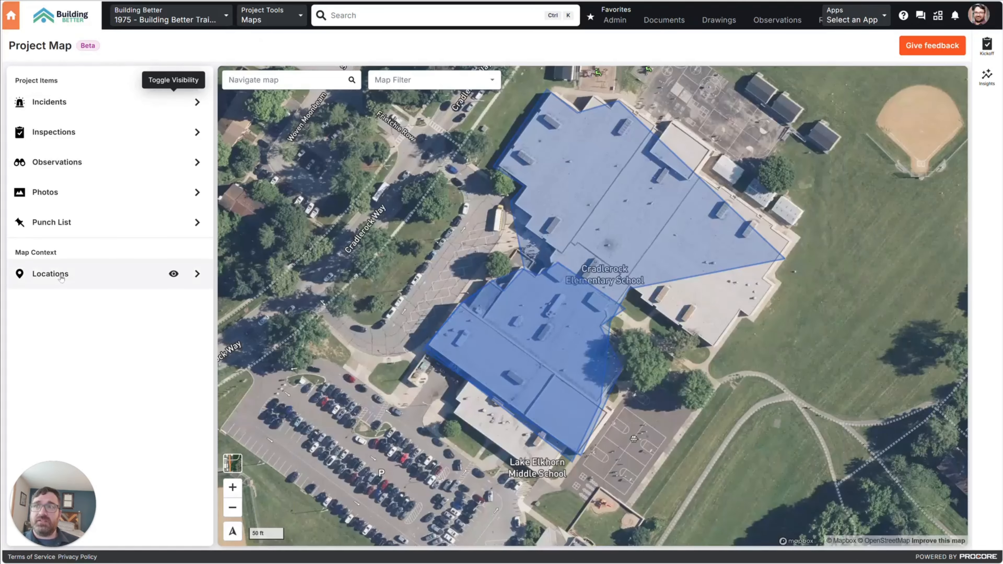
left_click(61, 278)
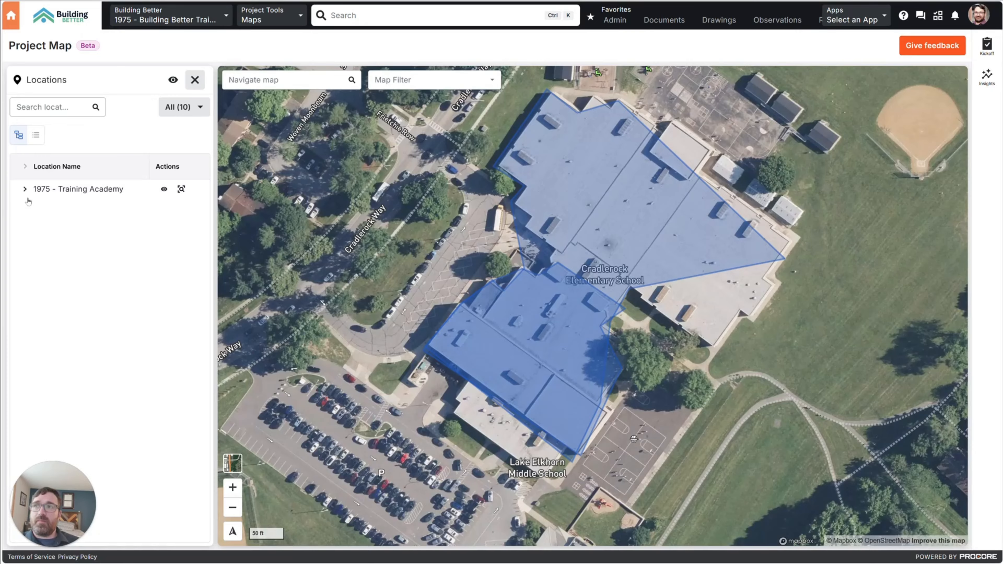
left_click(25, 189)
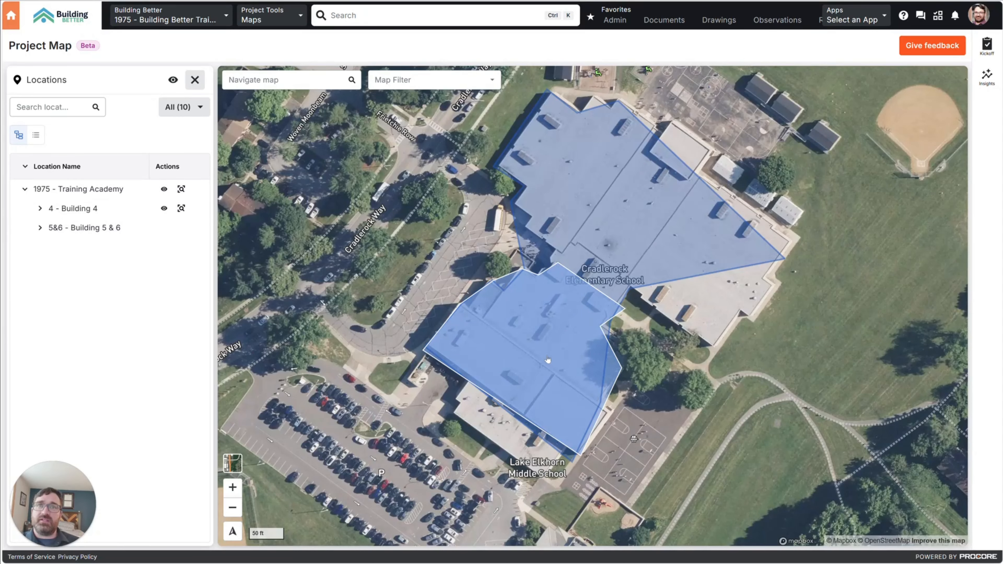
left_click(547, 344)
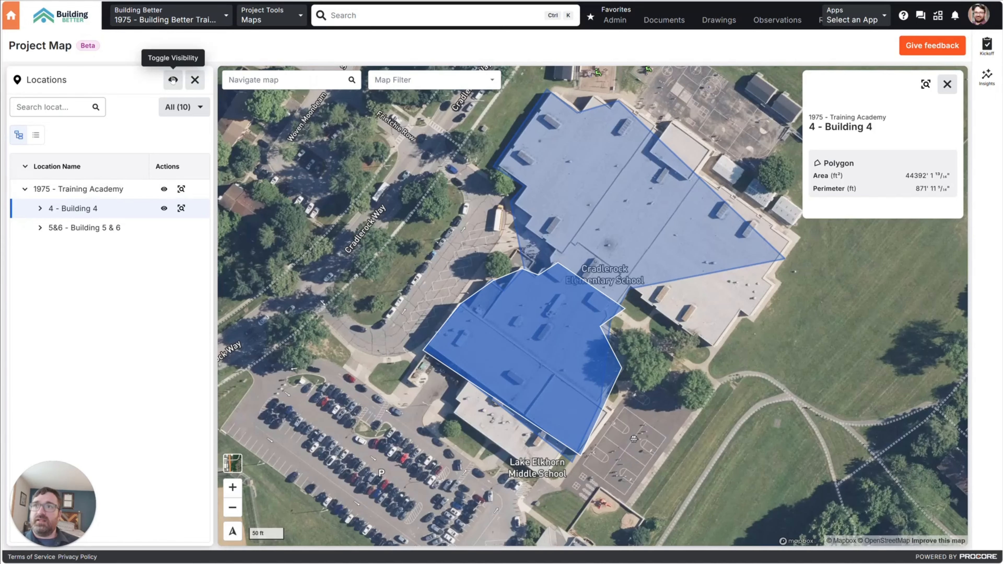
left_click(194, 79)
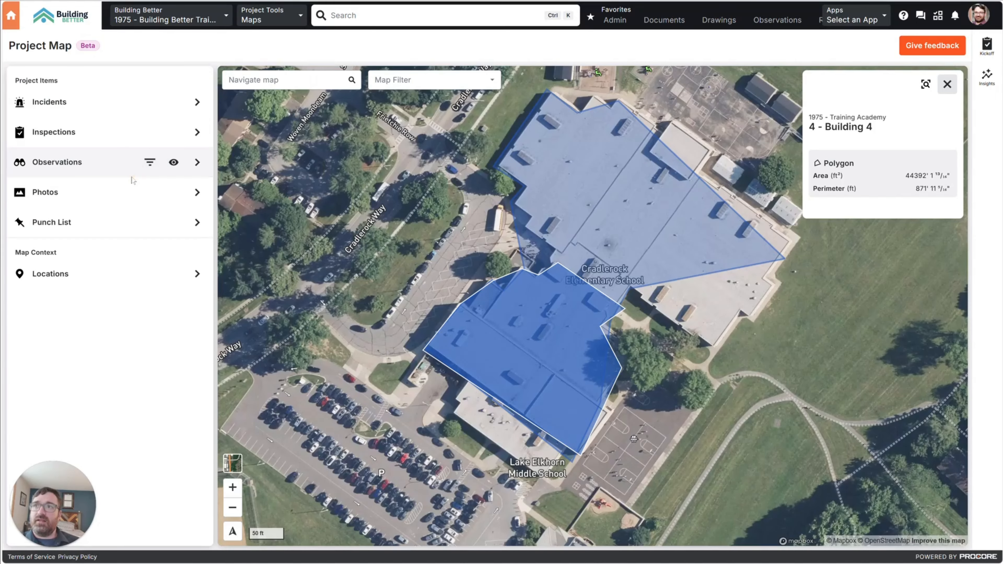
Step: View the Observations list on the project map and check the map's filter and address navigation options without applying any
left_click(91, 160)
left_click(610, 301)
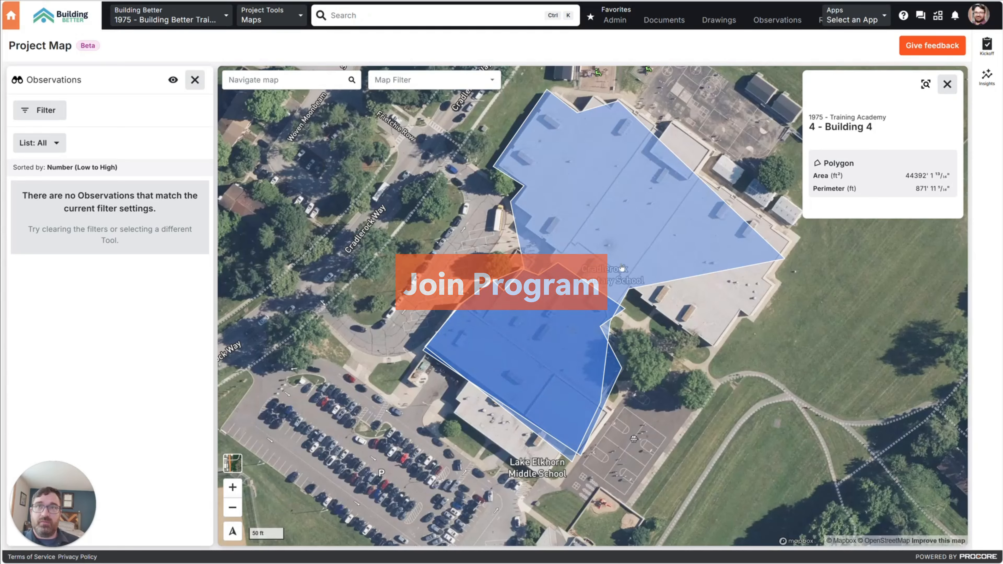
left_click(480, 83)
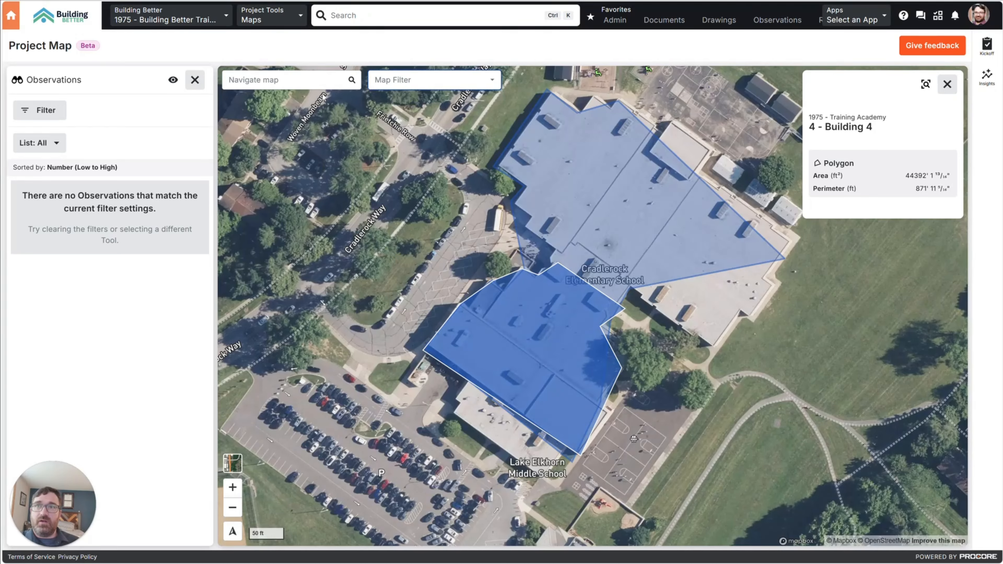
left_click(277, 85)
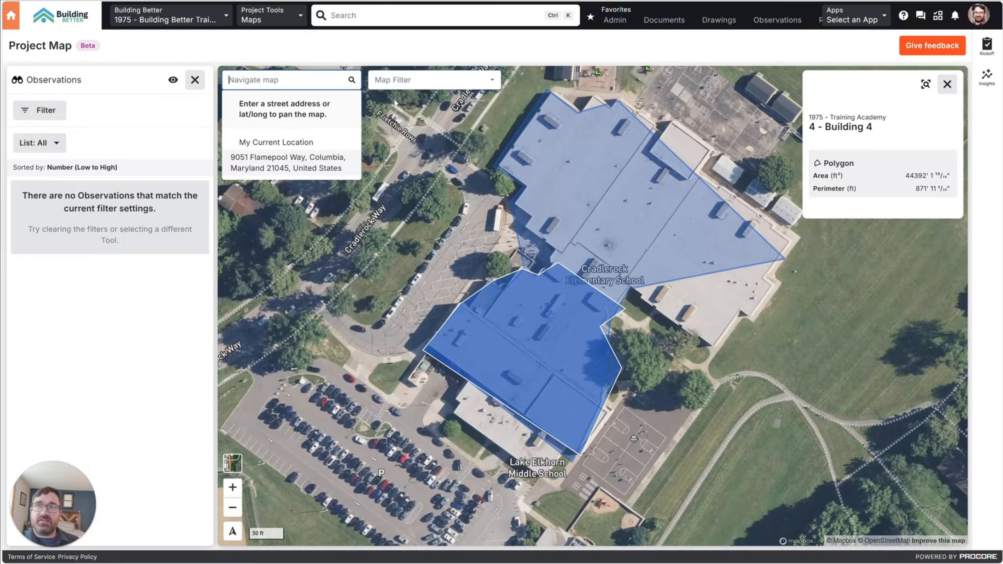
left_click(423, 150)
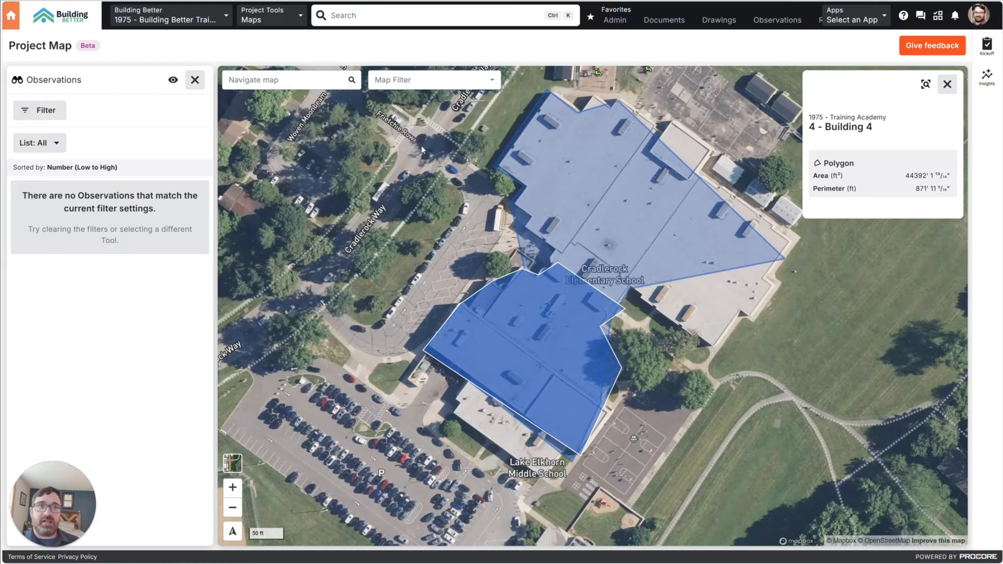